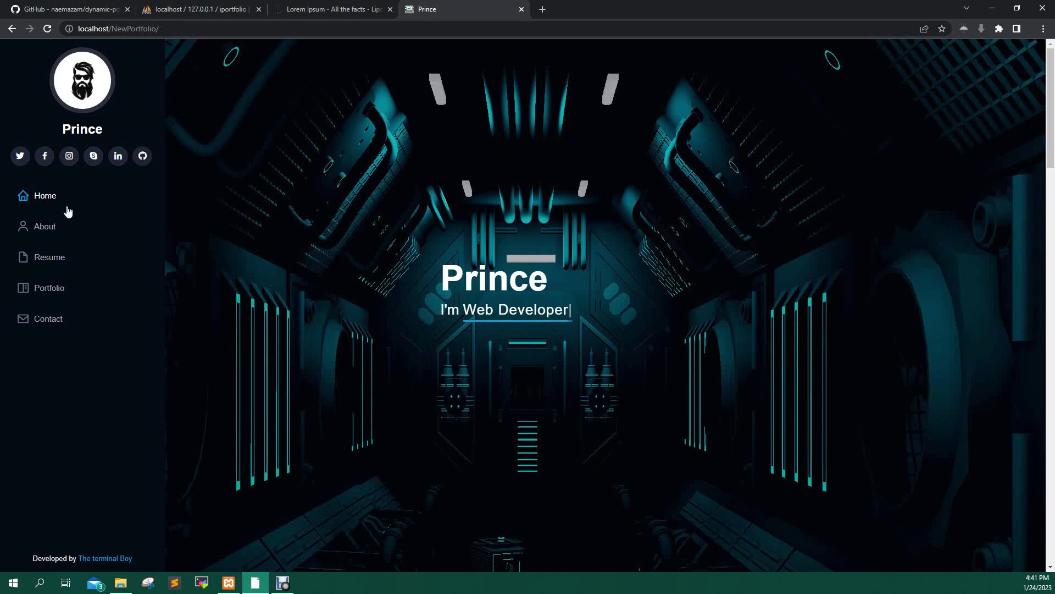
Jump through the About, Resume and Portfolio sections to the Contact form from the sidebar
left_click(50, 228)
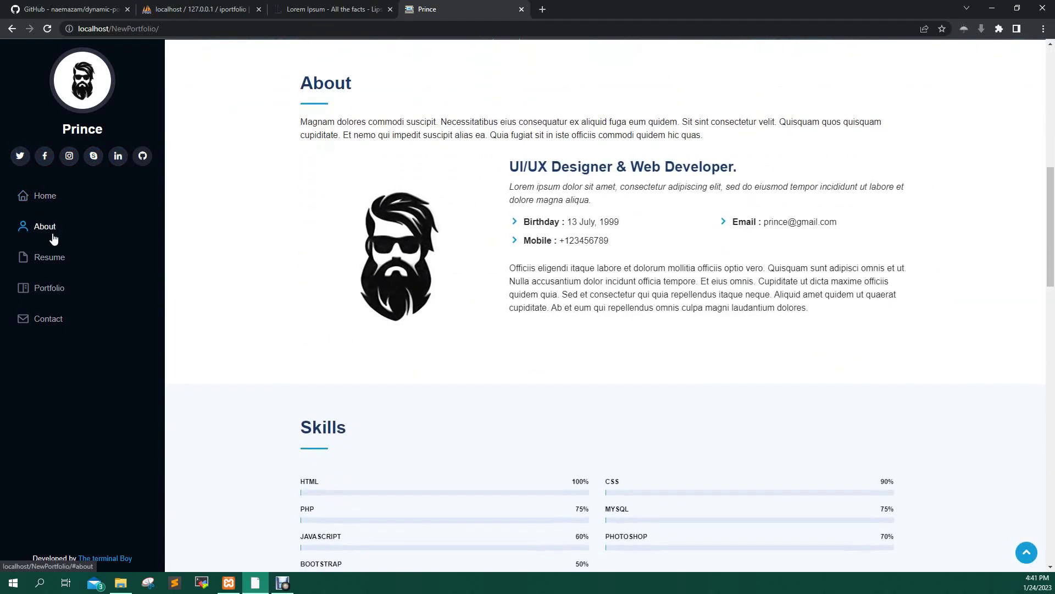
left_click(55, 254)
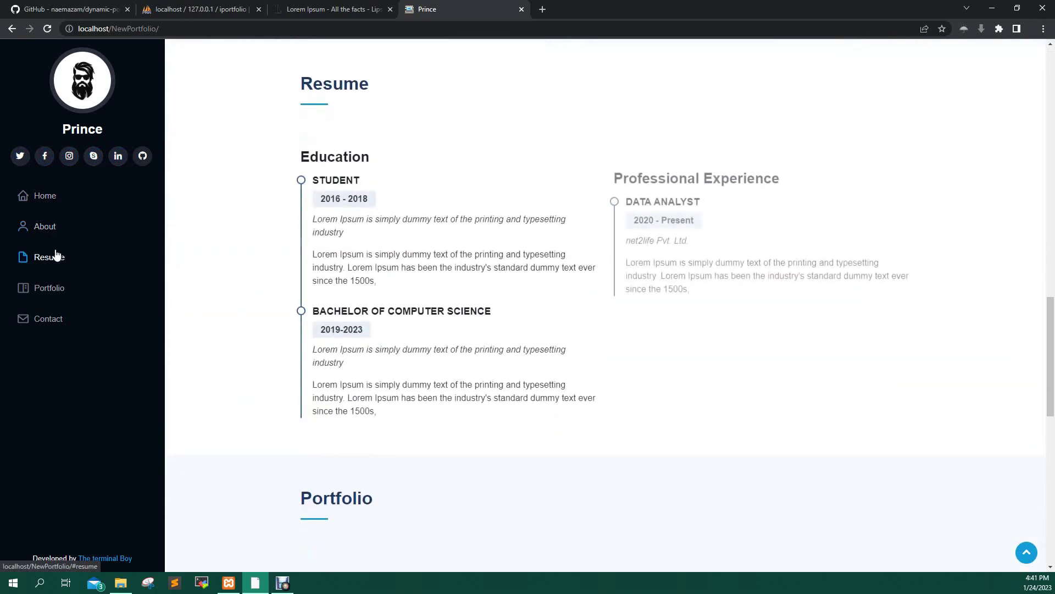
left_click(61, 293)
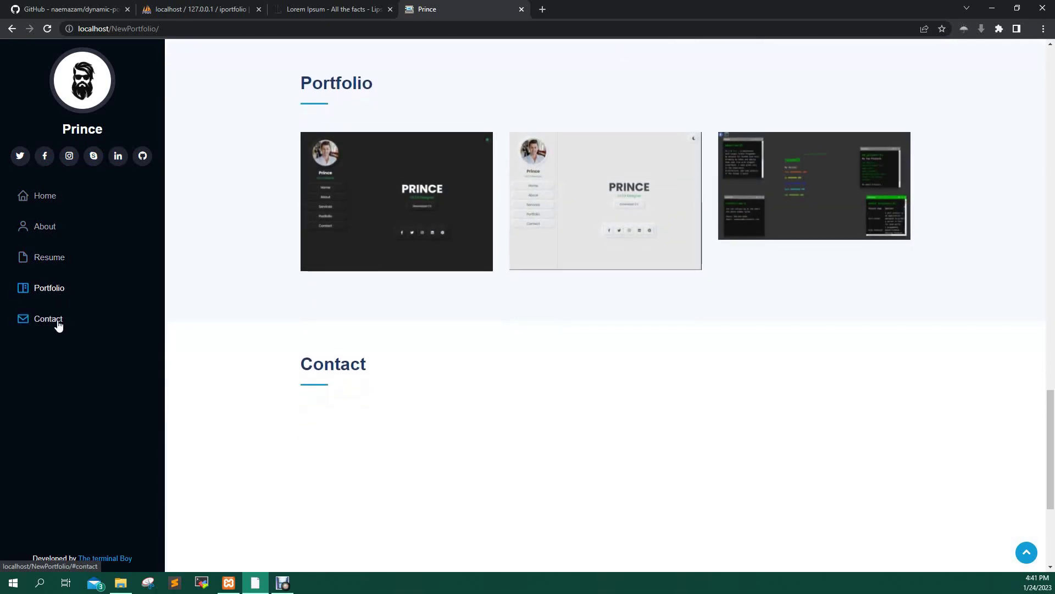
left_click(58, 324)
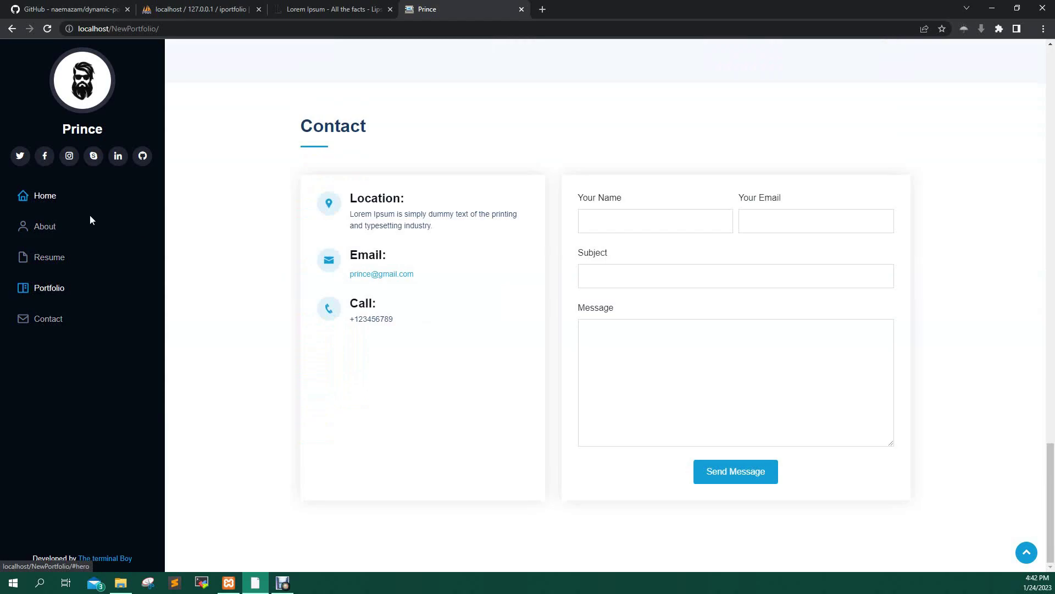
Autofill the sender's name and email, and fill the subject with New Order
left_click(643, 223)
left_click(648, 249)
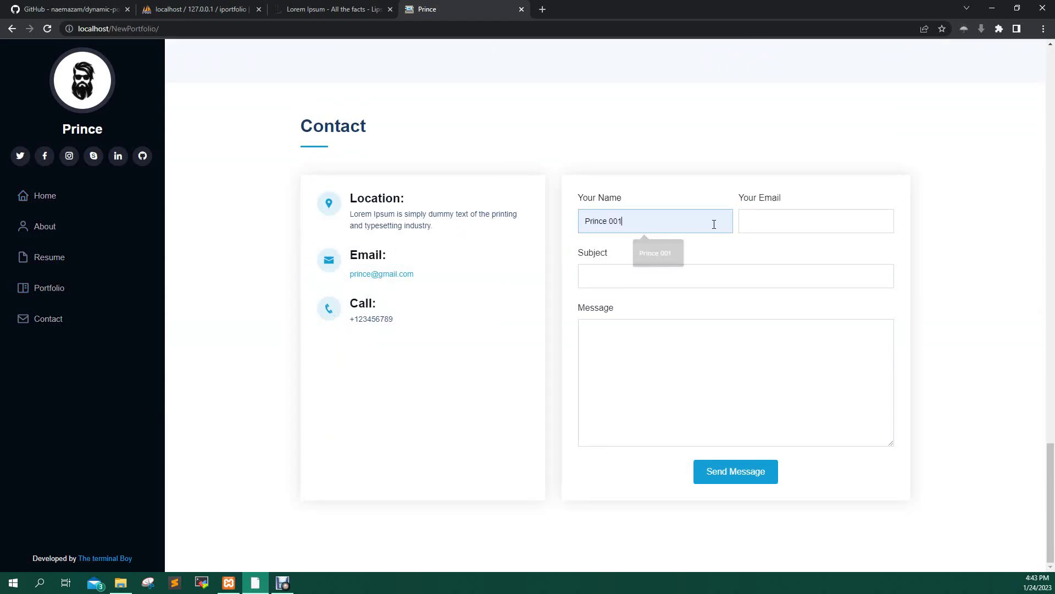
left_click(760, 215)
left_click(831, 272)
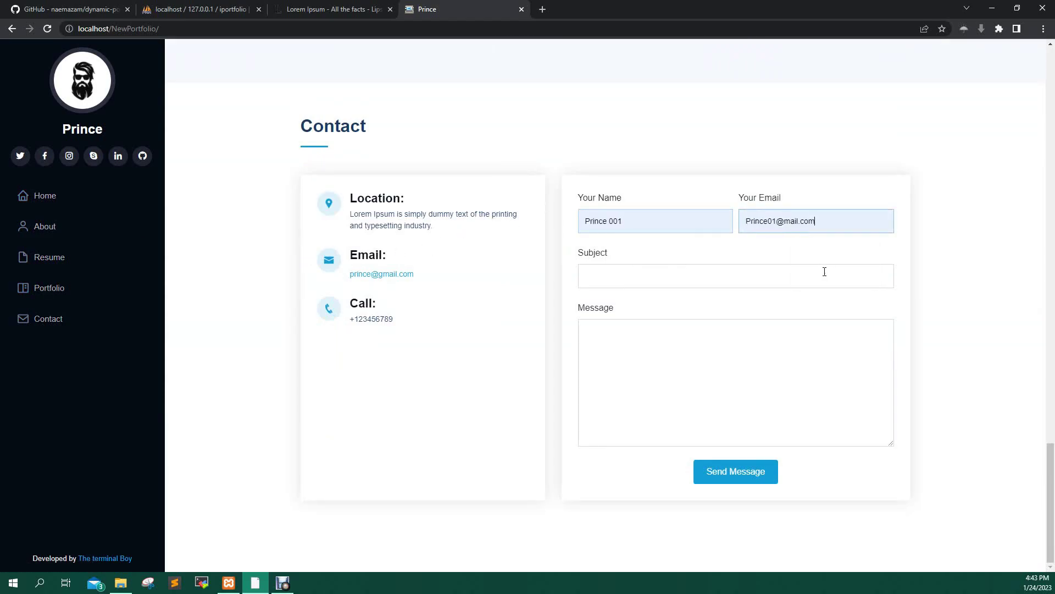
left_click(622, 282)
type("New Order")
left_click(647, 311)
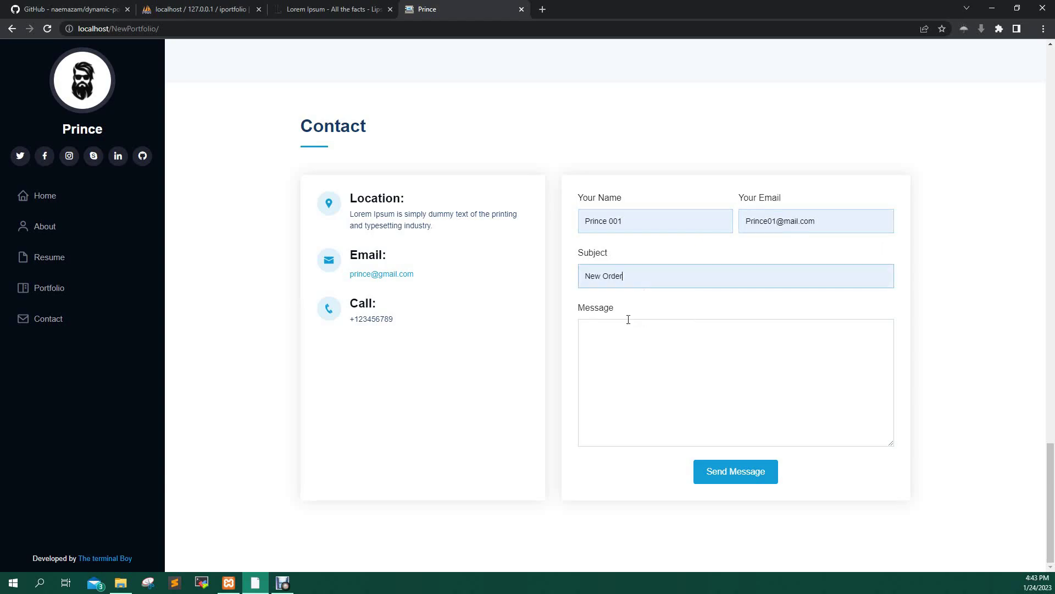
Paste a Lorem Ipsum message trimmed to its first sentence, send it, and return Home
left_click(599, 330)
type("Lorem Ipsum is simply dummy text of the printing and typesetting industry. Lorem Ipsum has been the industry's standard dummy text ever since the 1500s, when an unknown printer took a galley of type and scrambled it to make a type specimen book. It has survived not only five centuries, but also the leap into electronic typesetting, remaining essentially unchanged. It was popularised in the 1960s with the release of Letraset sheets containing Lorem Ipsum passages, and more recently with desktop publishing software like Aldus PageMaker including versions of Lorem Ipsum.")
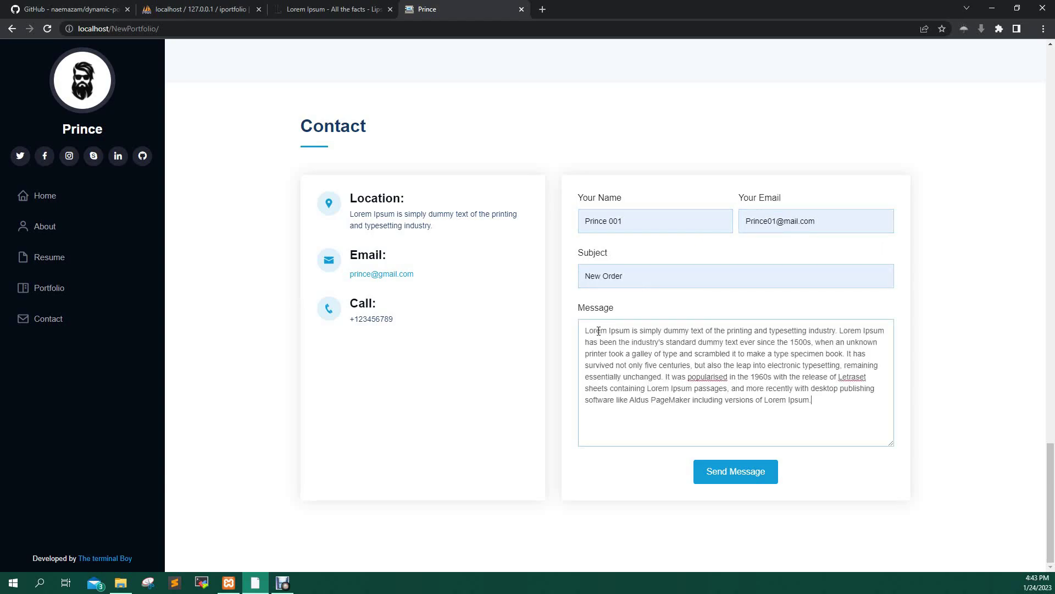
left_click_drag(851, 354, 869, 435)
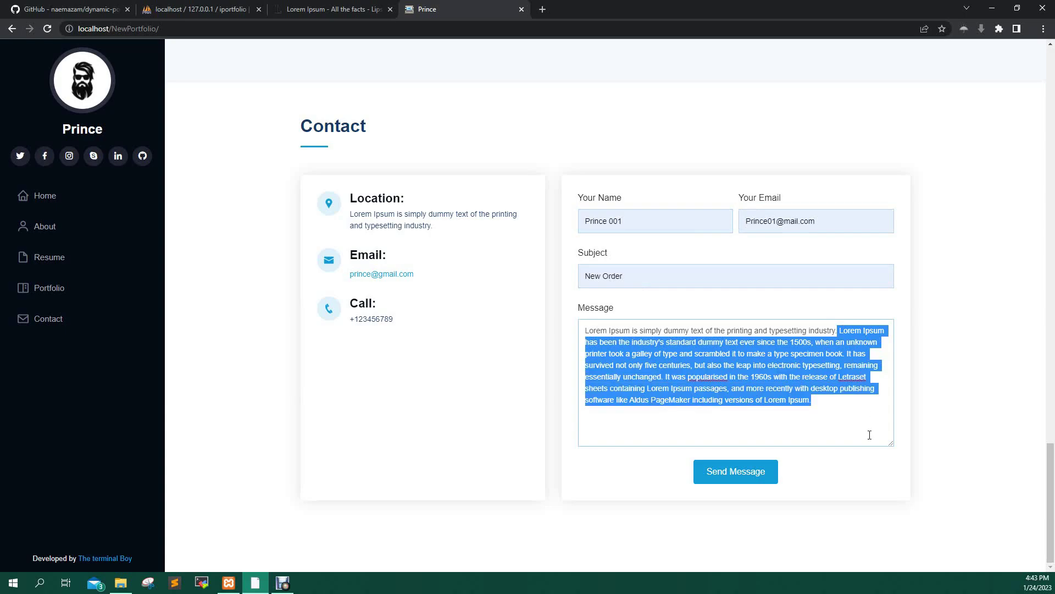
key("BackSpace")
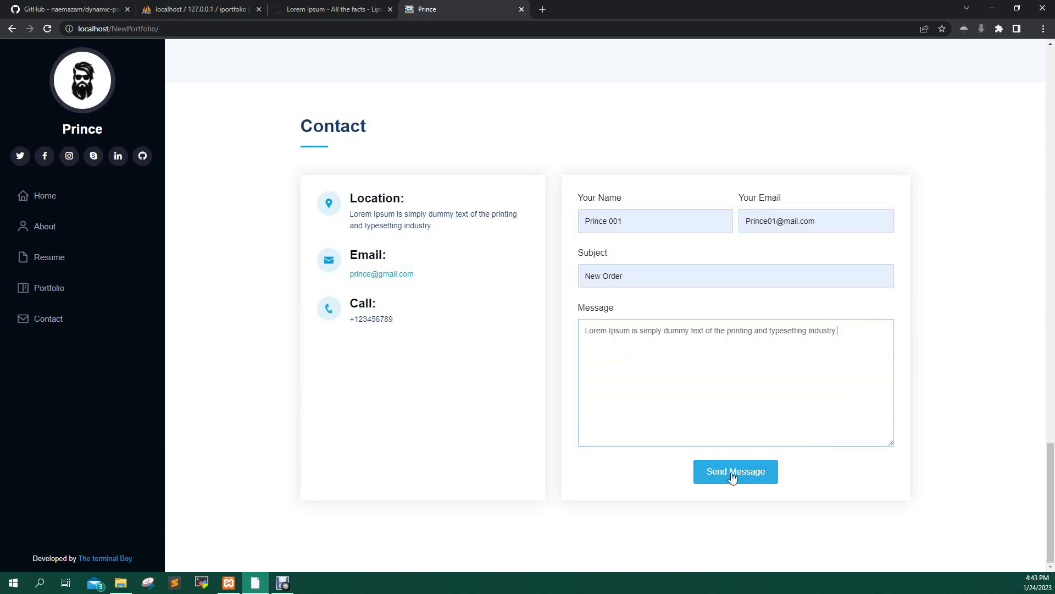
left_click(734, 473)
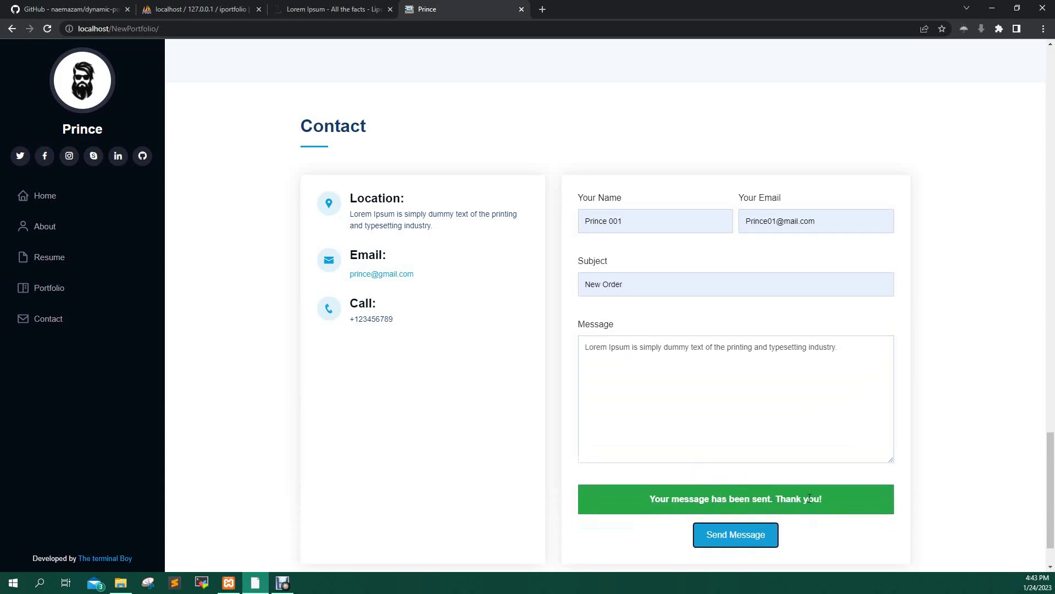
left_click(46, 197)
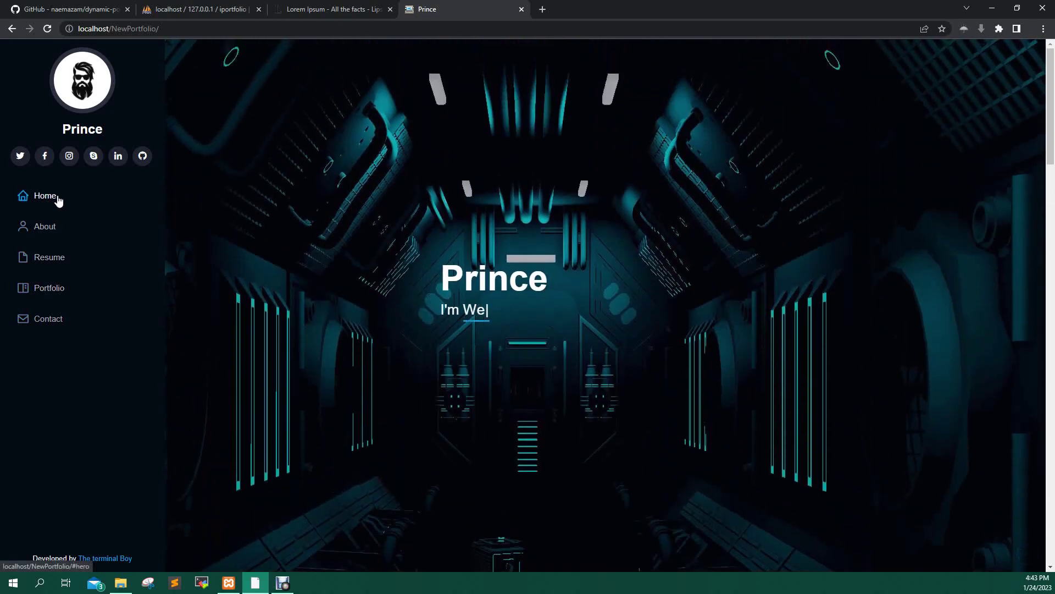
Append /admin to the site address to open the admin panel
left_click(182, 29)
left_click(189, 28)
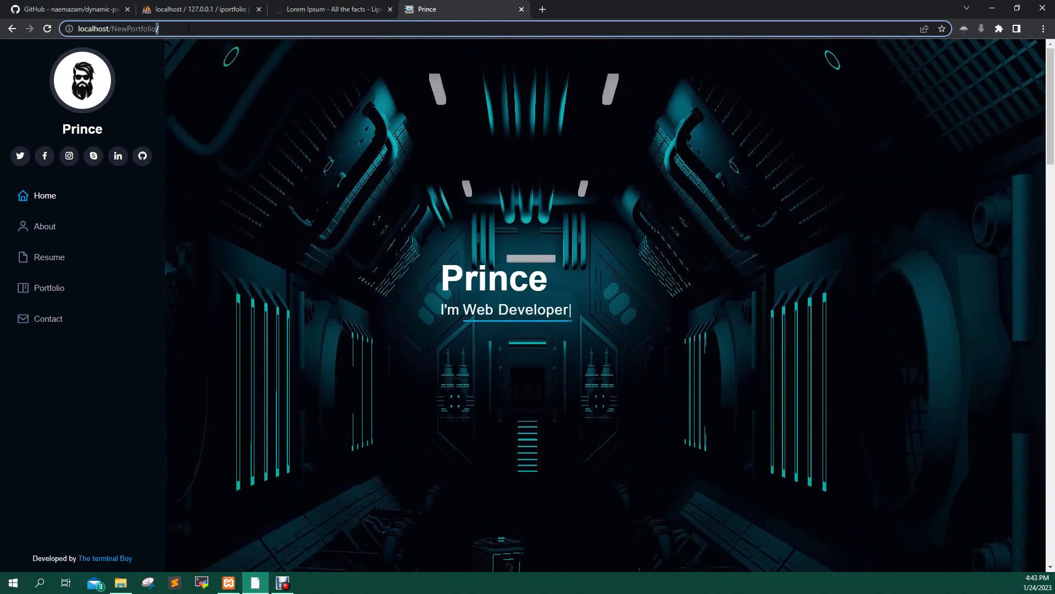
type("admin")
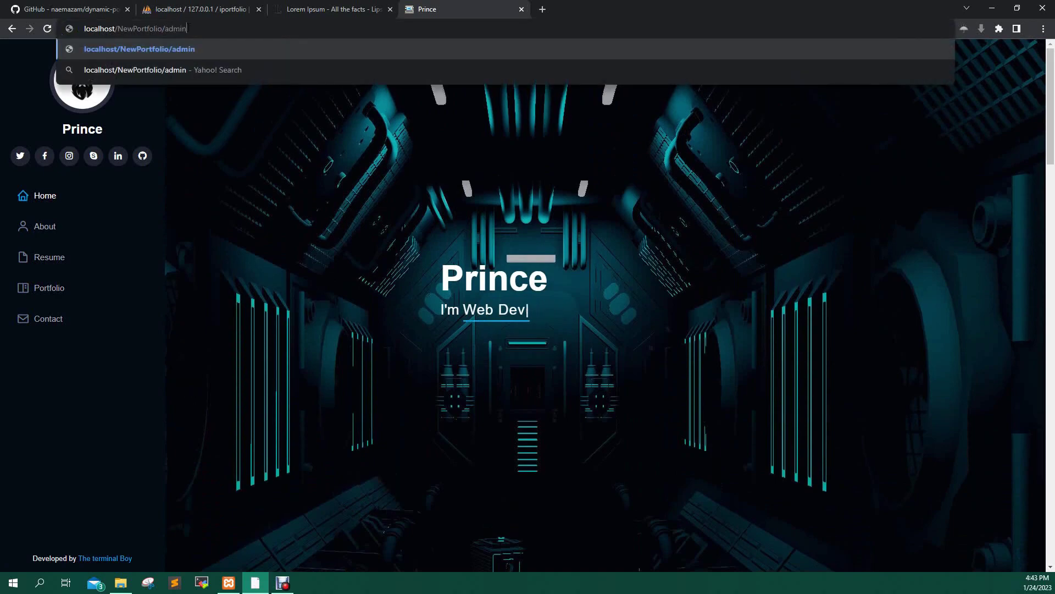
key("Return")
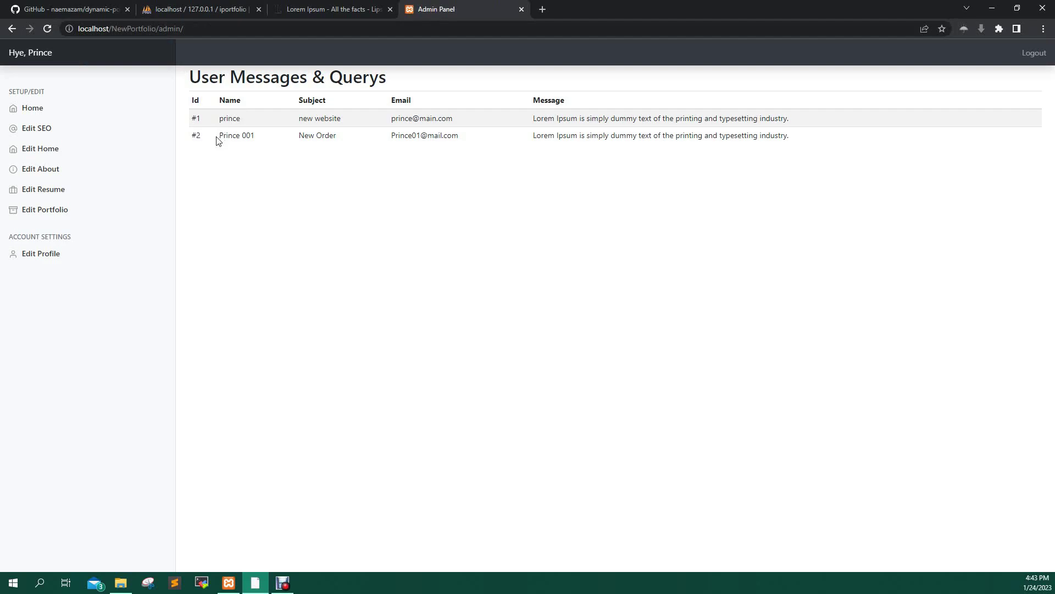
Confirm the New Order message appears in User Messages, then open Edit SEO
left_click_drag(219, 140, 815, 137)
left_click(399, 132)
left_click_drag(391, 119, 868, 118)
left_click(581, 232)
left_click(33, 110)
left_click(37, 128)
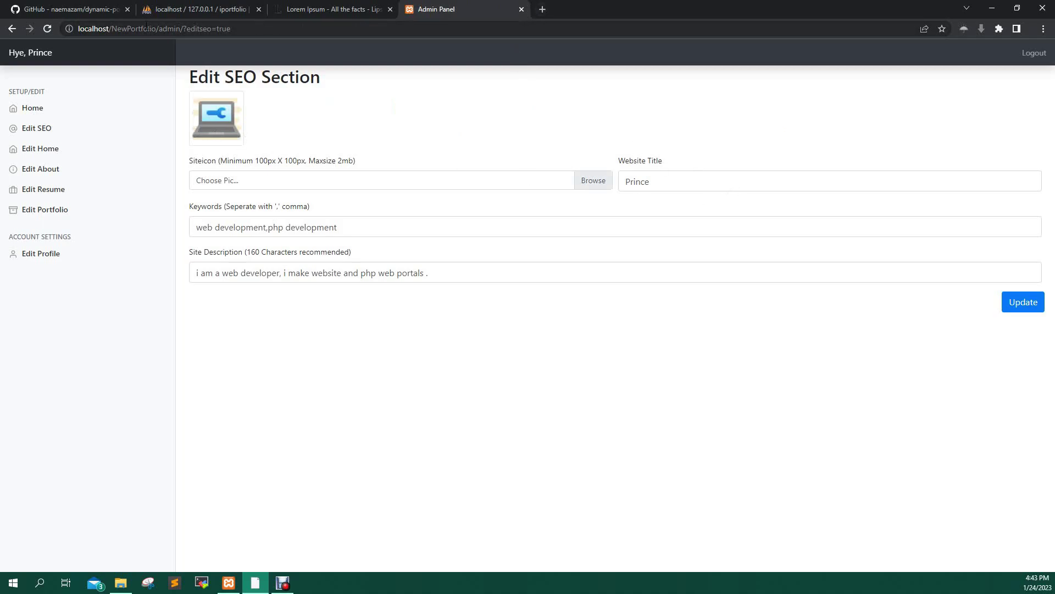
Load the public portfolio in a new tab, glance at About, and return to the admin
left_click_drag(155, 29, 84, 29)
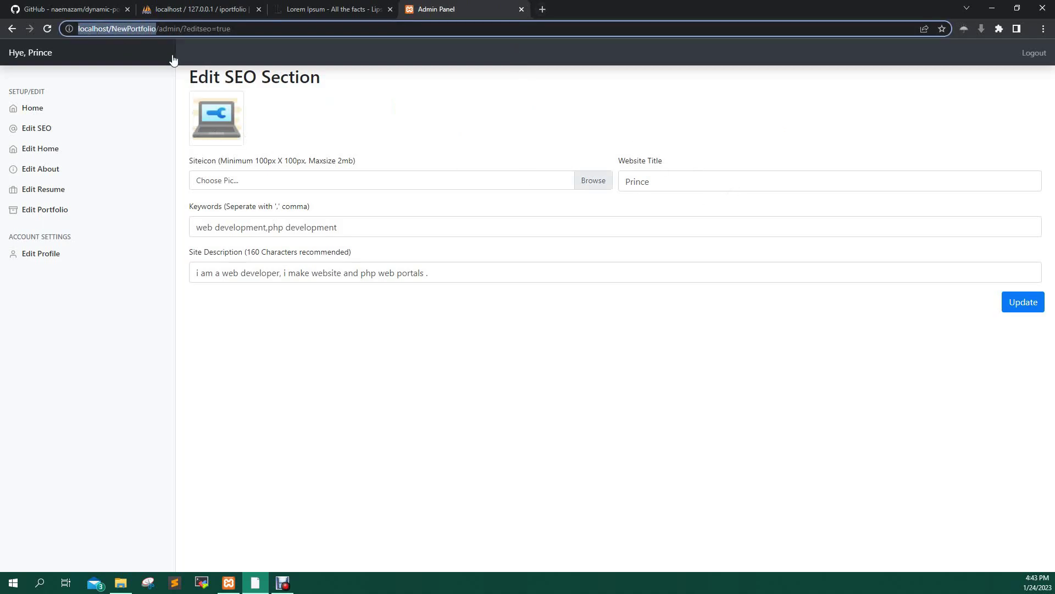
left_click(543, 9)
key("ctrl+v")
key("Return")
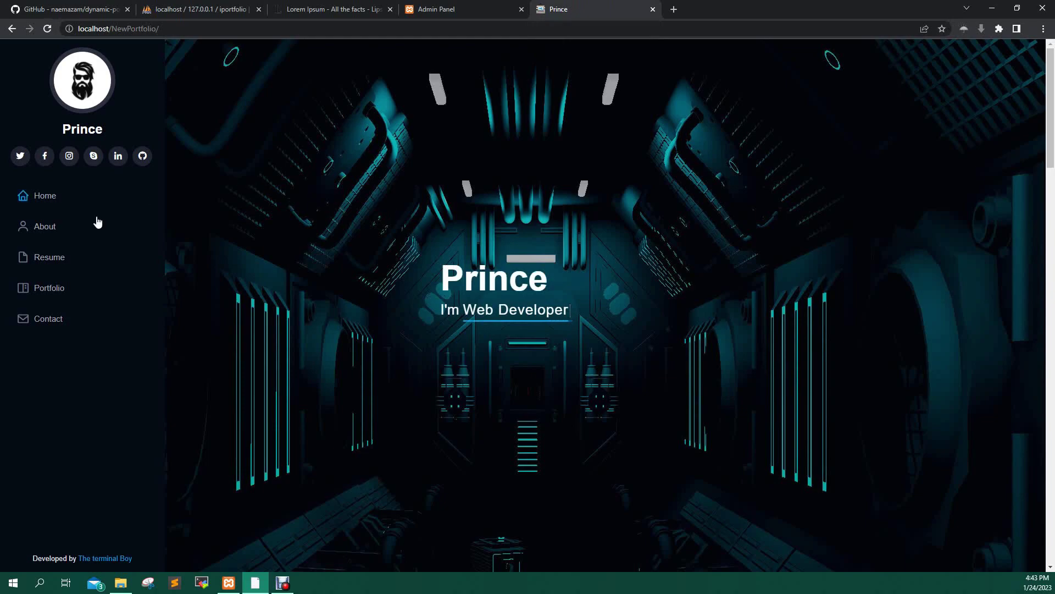
left_click(46, 223)
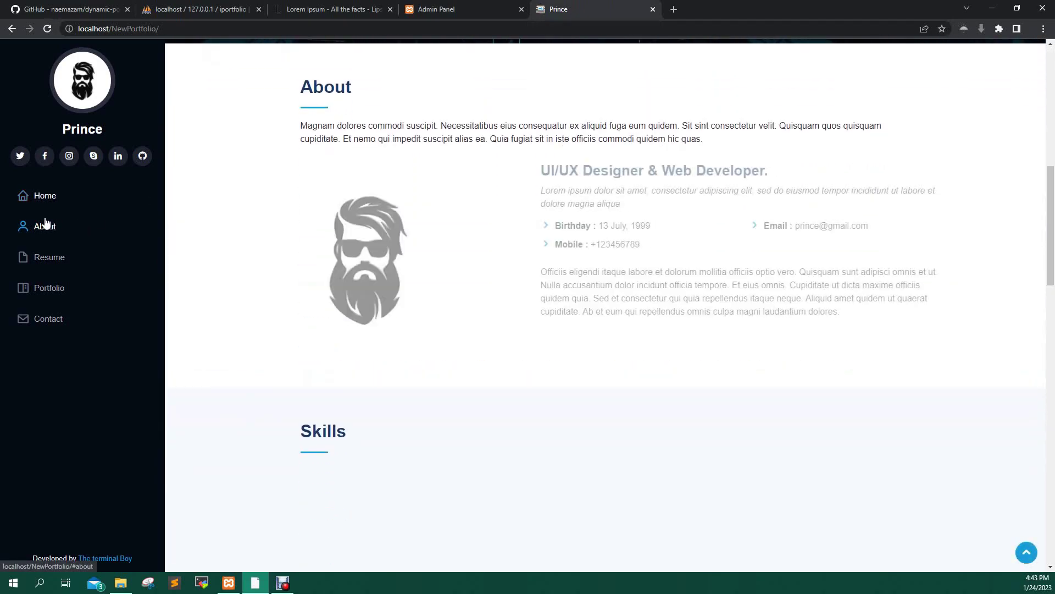
left_click(45, 196)
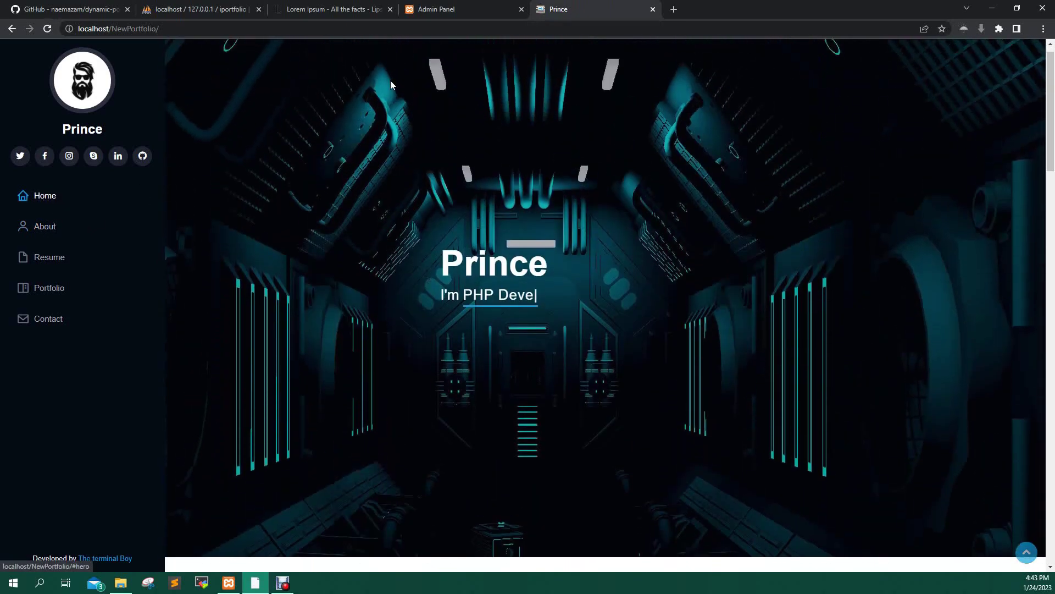
left_click(439, 10)
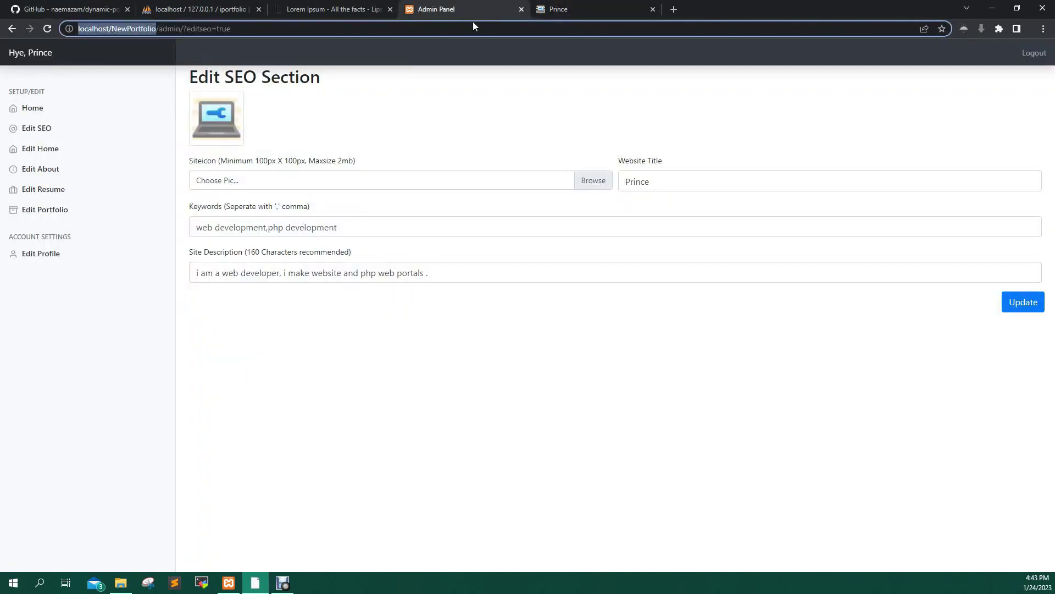
Replace the Home section's name with a new one, save, and check it on the live site
left_click(37, 154)
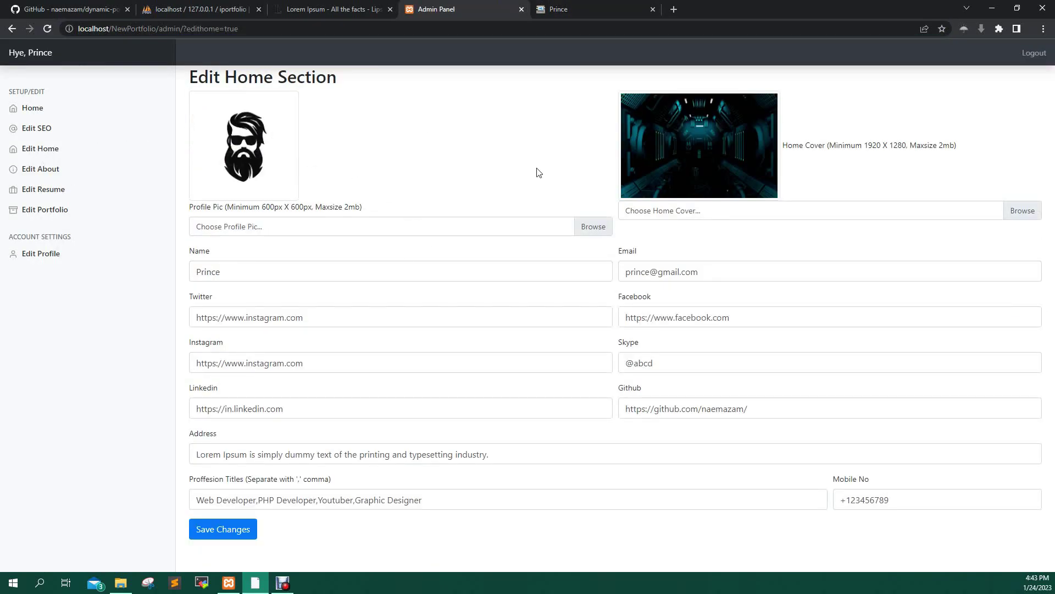
left_click_drag(229, 275, 190, 271)
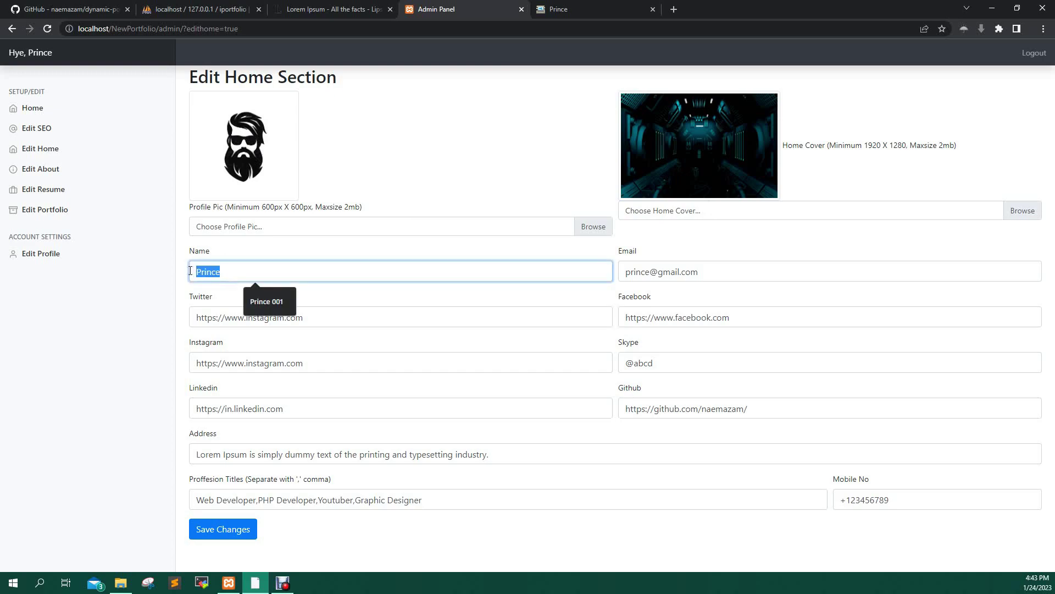
key("BackSpace")
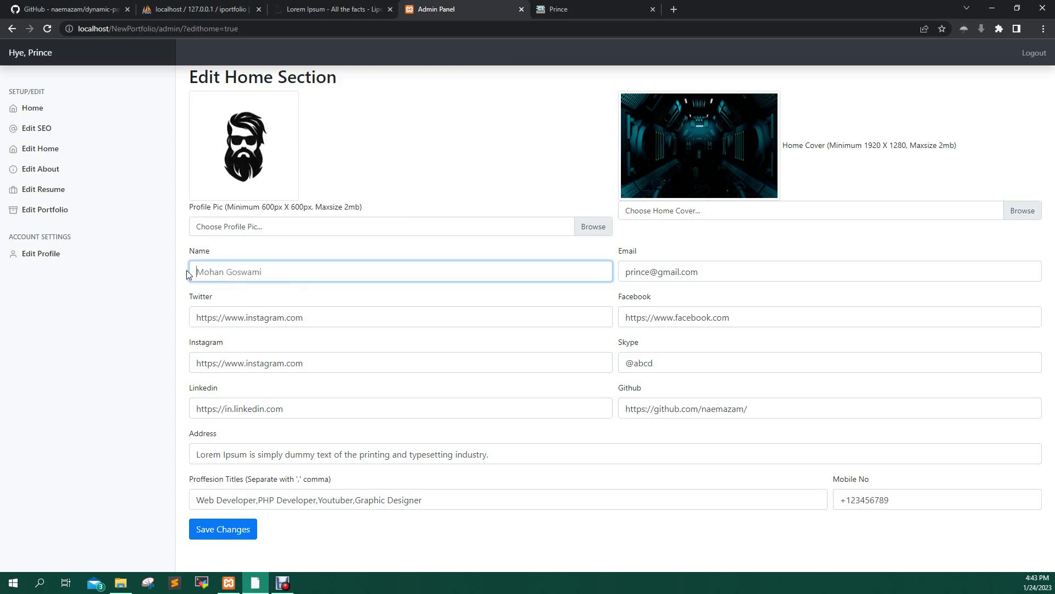
type("Jhon Duo")
left_click(233, 533)
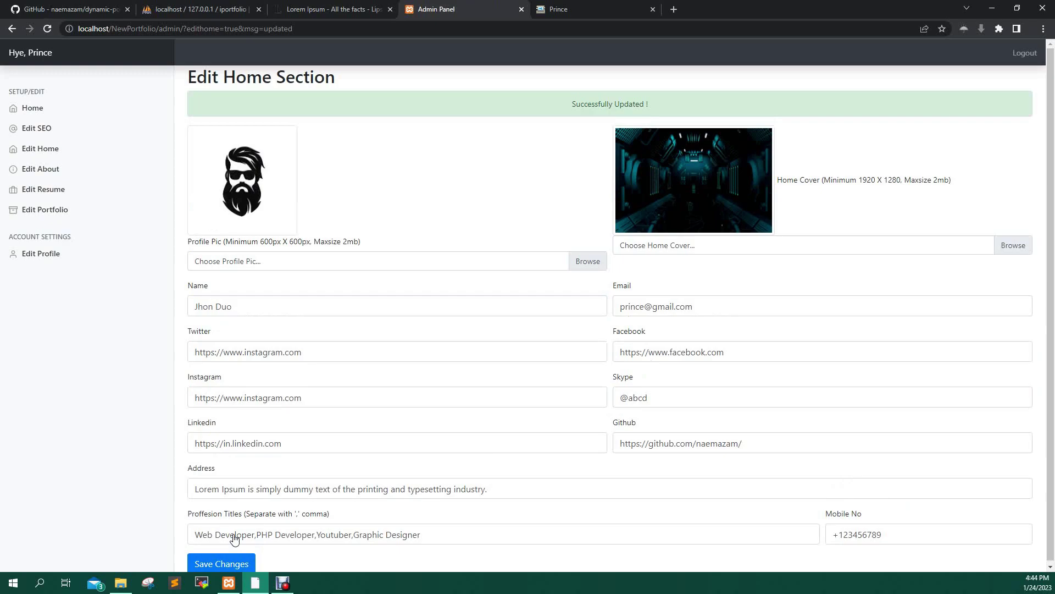
left_click(572, 9)
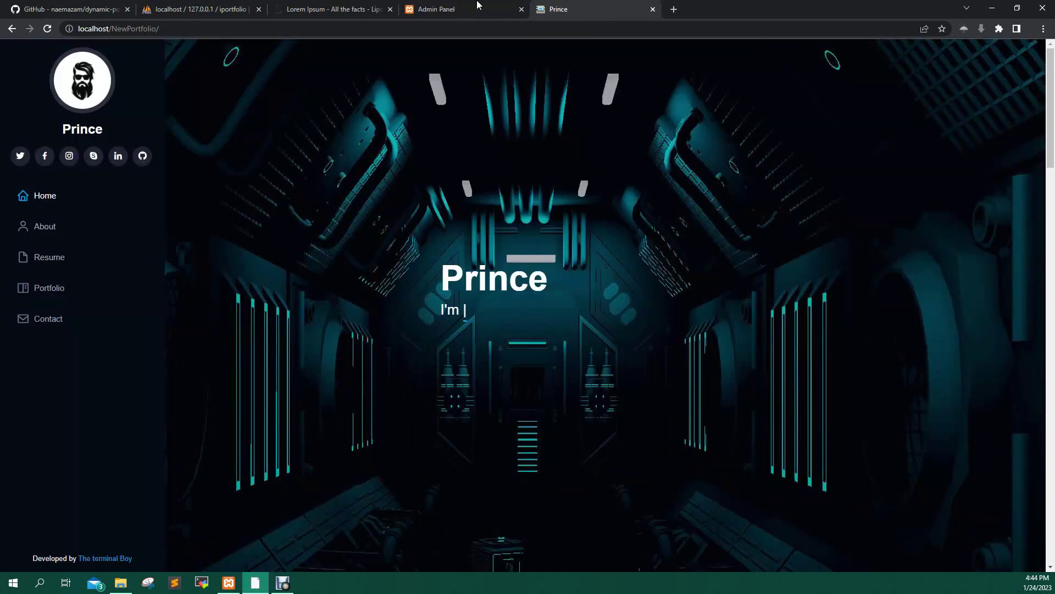
left_click(47, 30)
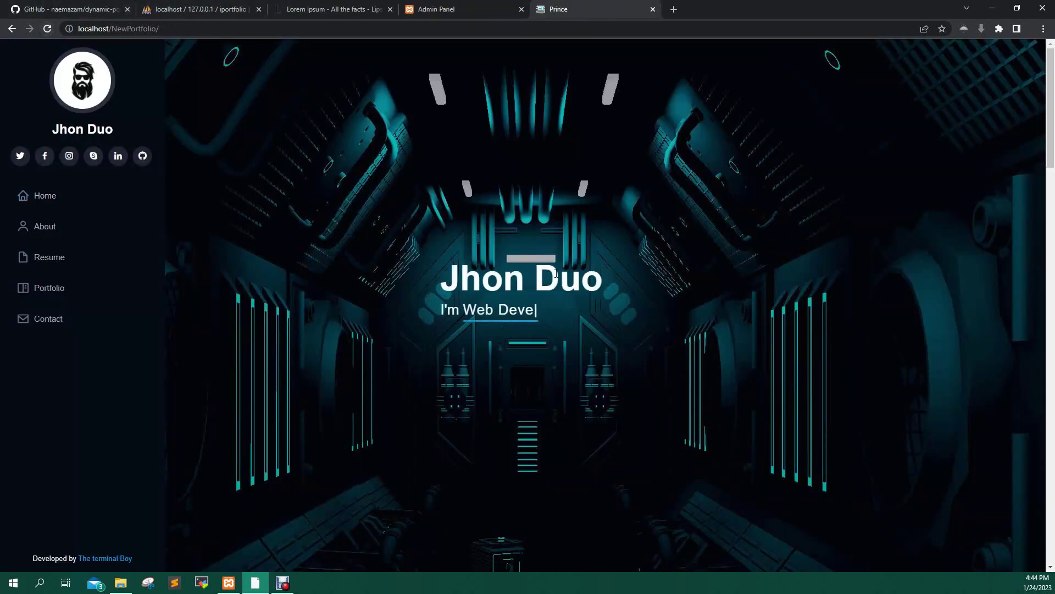
left_click(423, 6)
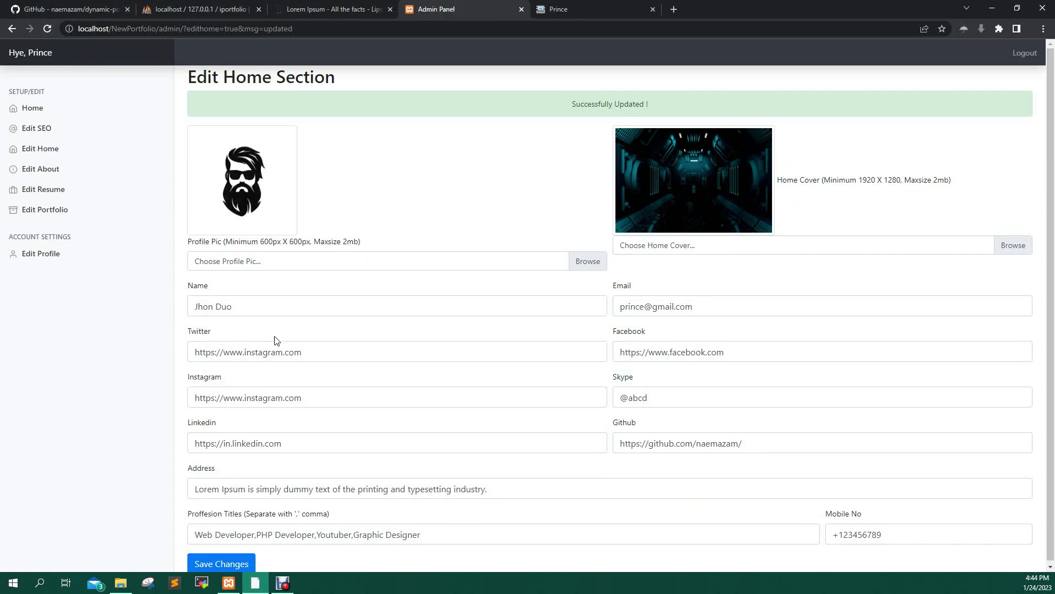
scroll(502, 384, "down", 1)
left_click(658, 394)
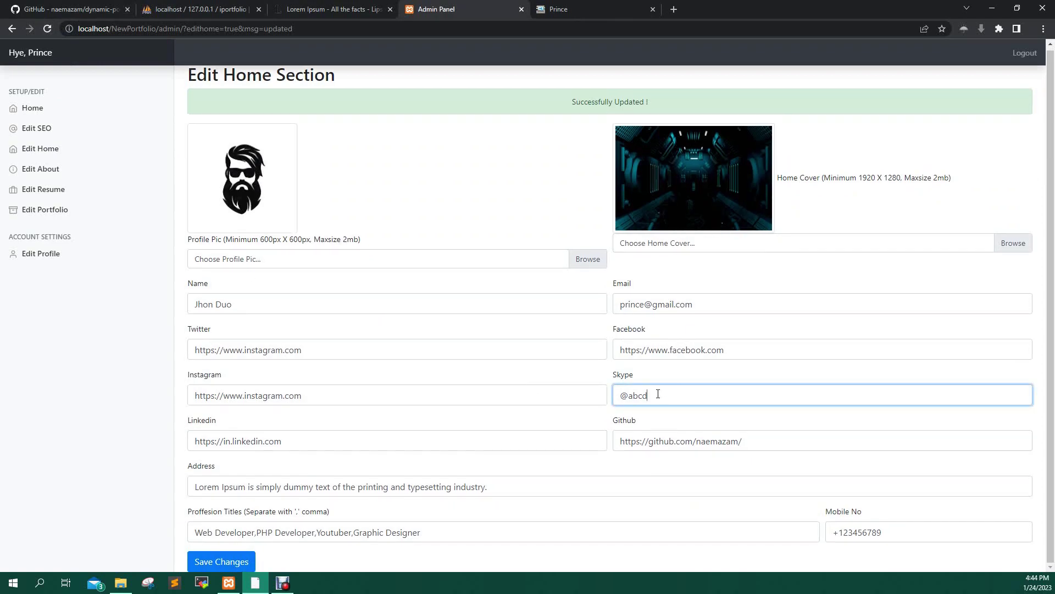
left_click(362, 449)
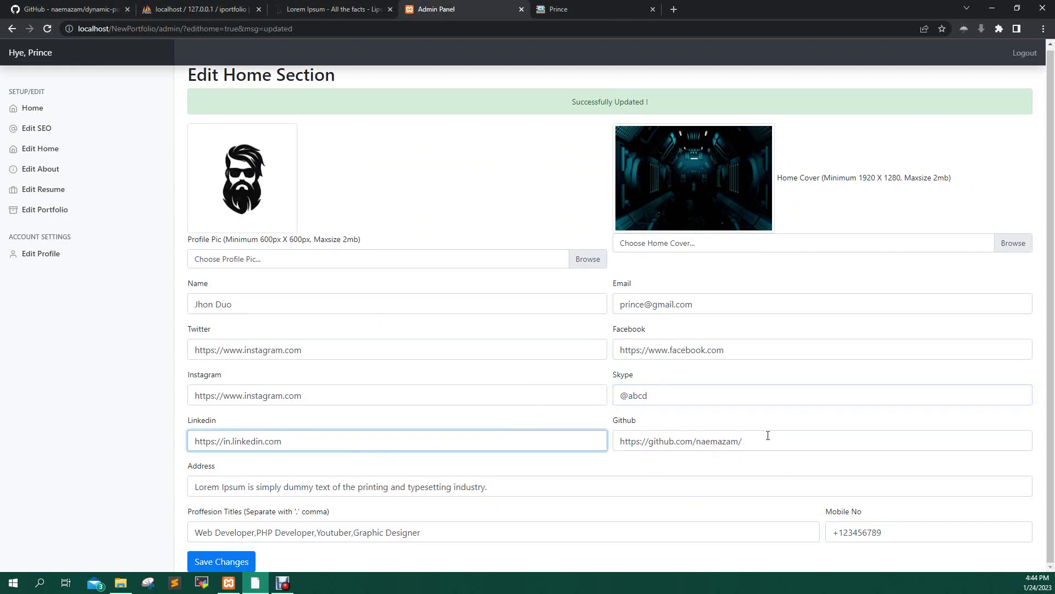
left_click(768, 435)
left_click(281, 488)
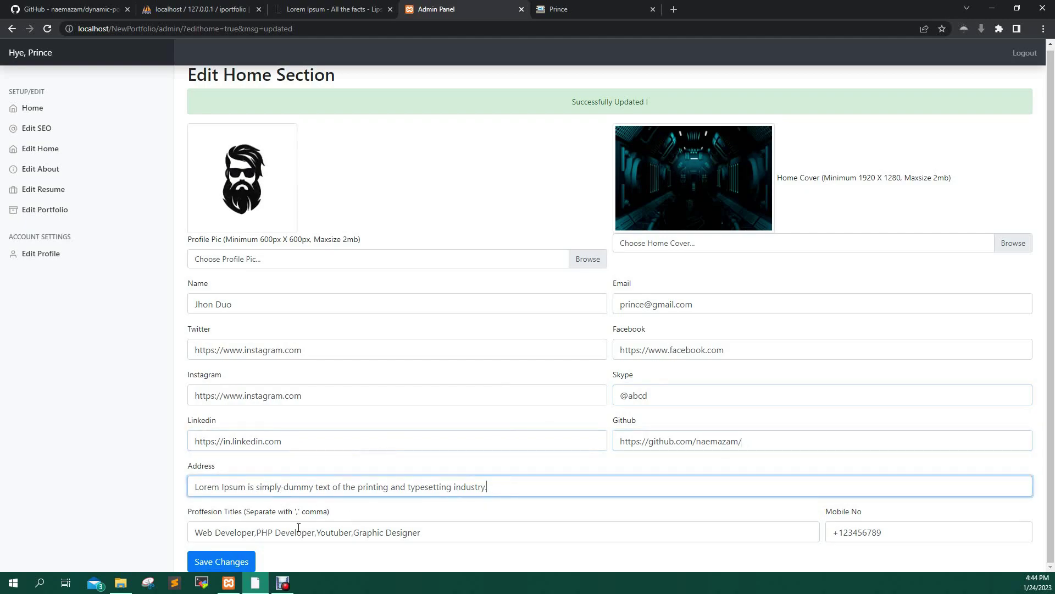
left_click(442, 536)
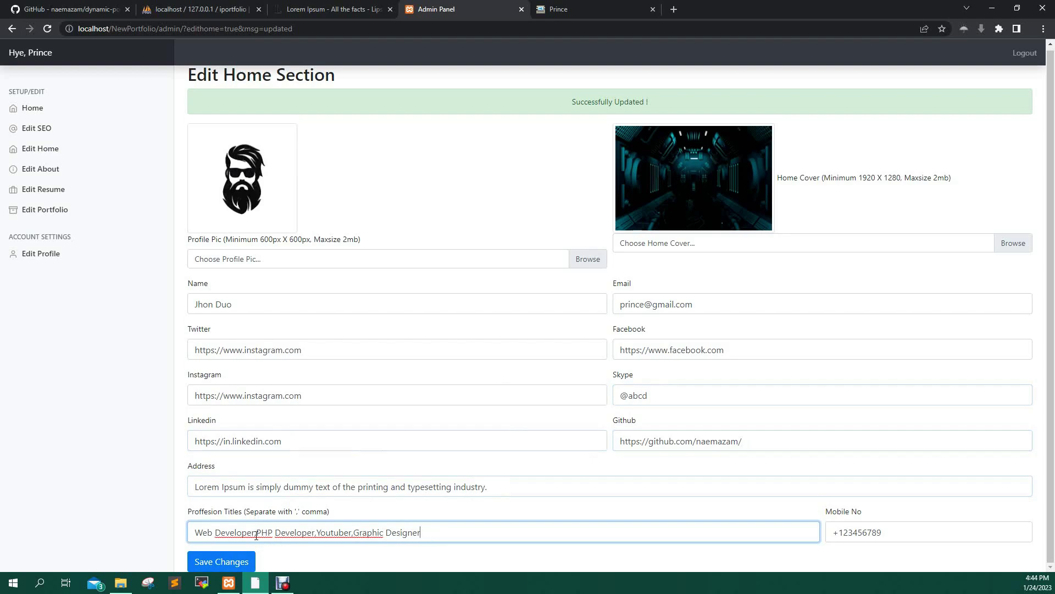
left_click(895, 531)
left_click(226, 561)
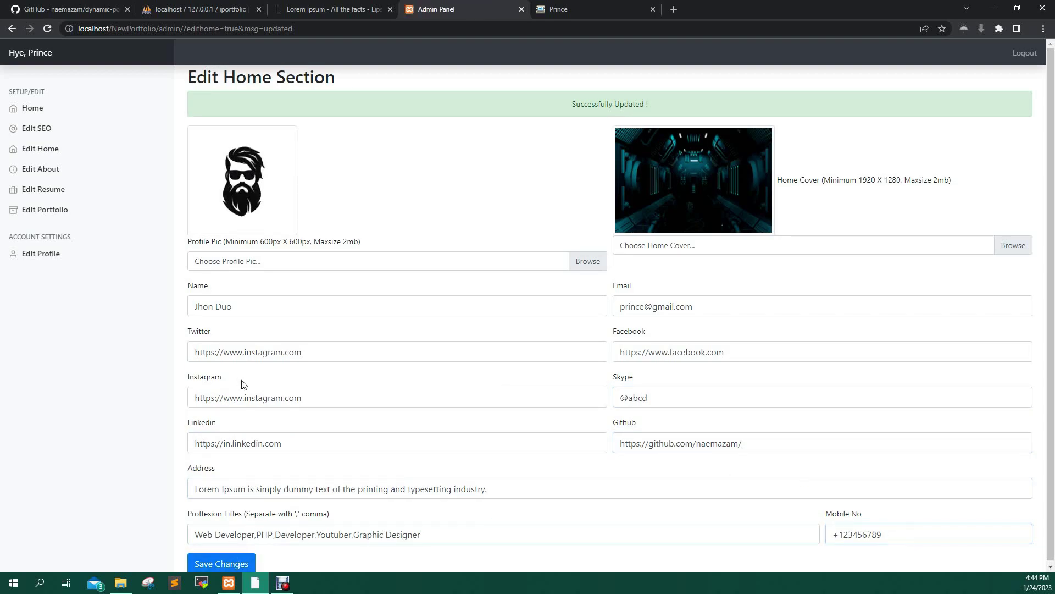
Open the About editor and check the live About heading 'UI/UX Designer & Web Developer.'
left_click(43, 168)
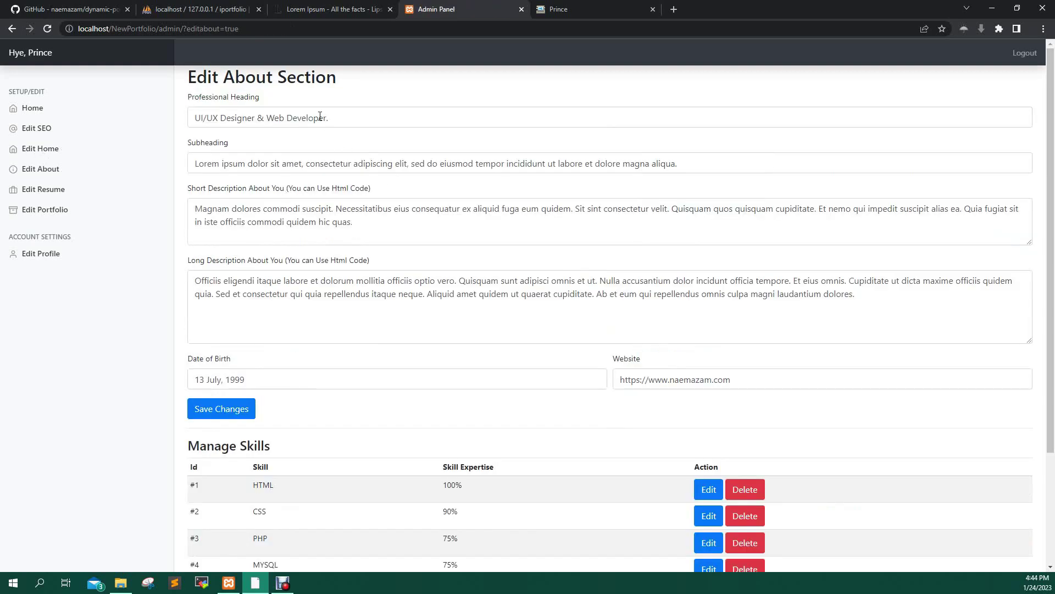
left_click(565, 7)
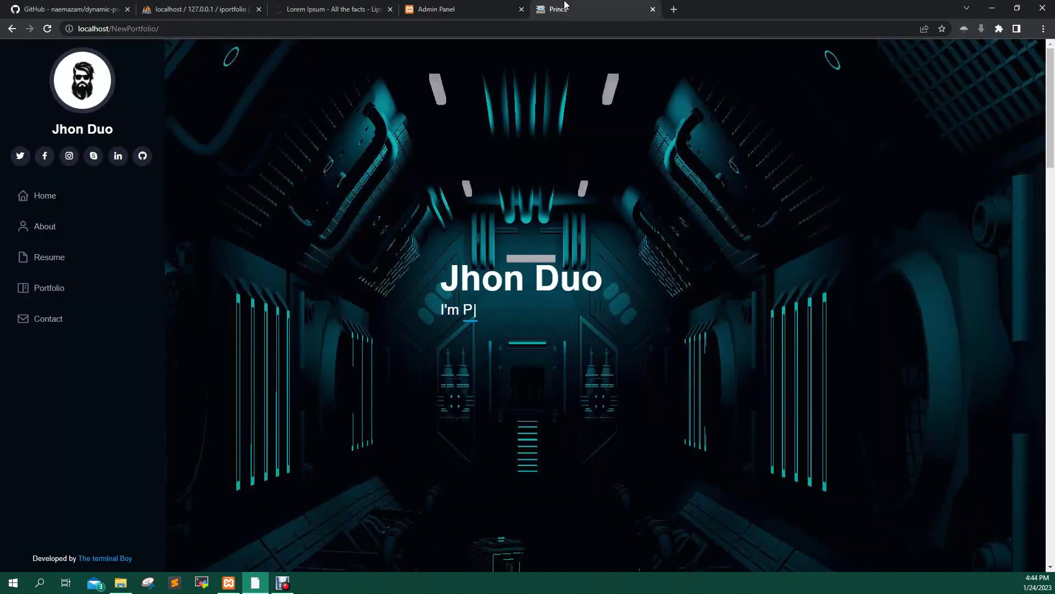
left_click(48, 227)
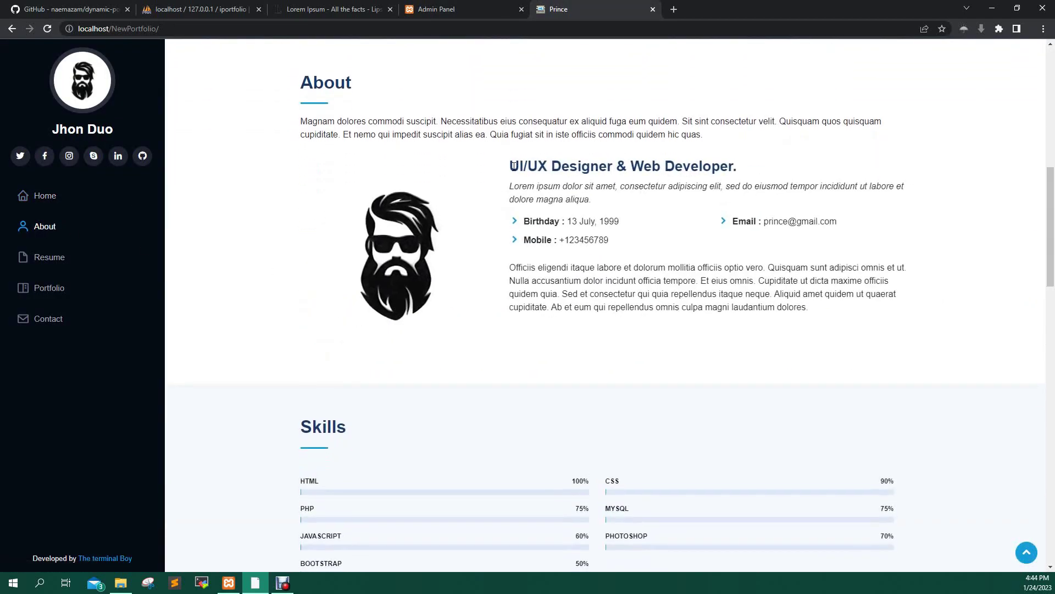
left_click_drag(513, 166, 754, 166)
left_click(492, 7)
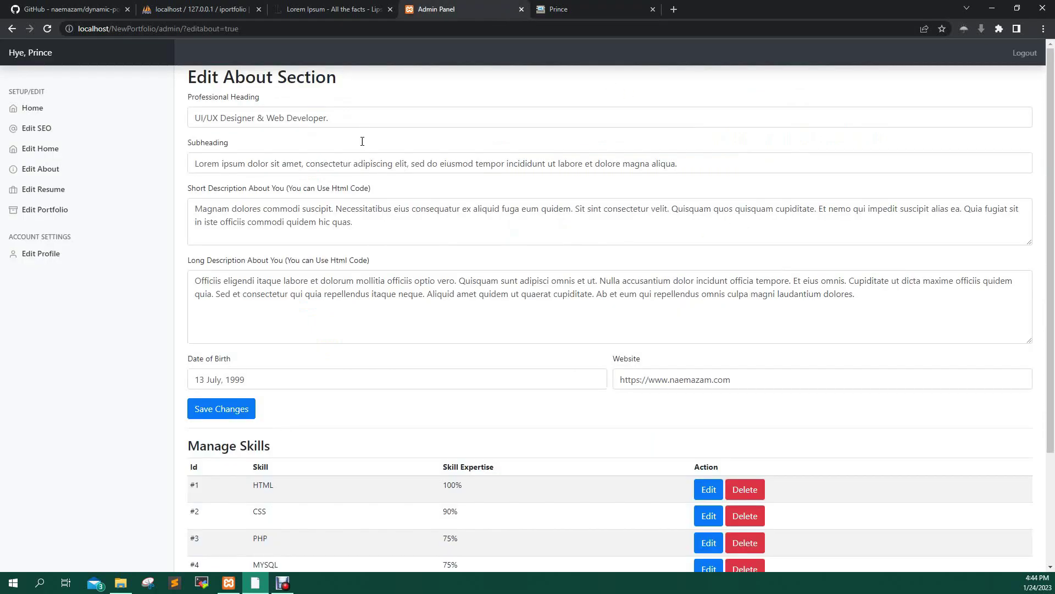
Delete '& Web Developer.' from the Professional Heading and save the About section
left_click_drag(335, 118, 256, 118)
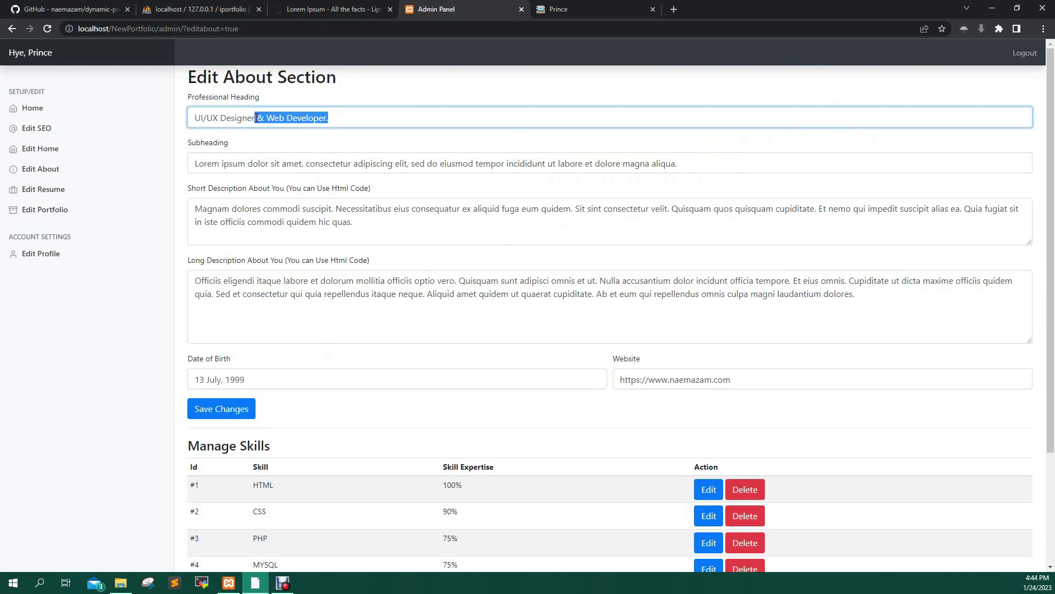
key("BackSpace")
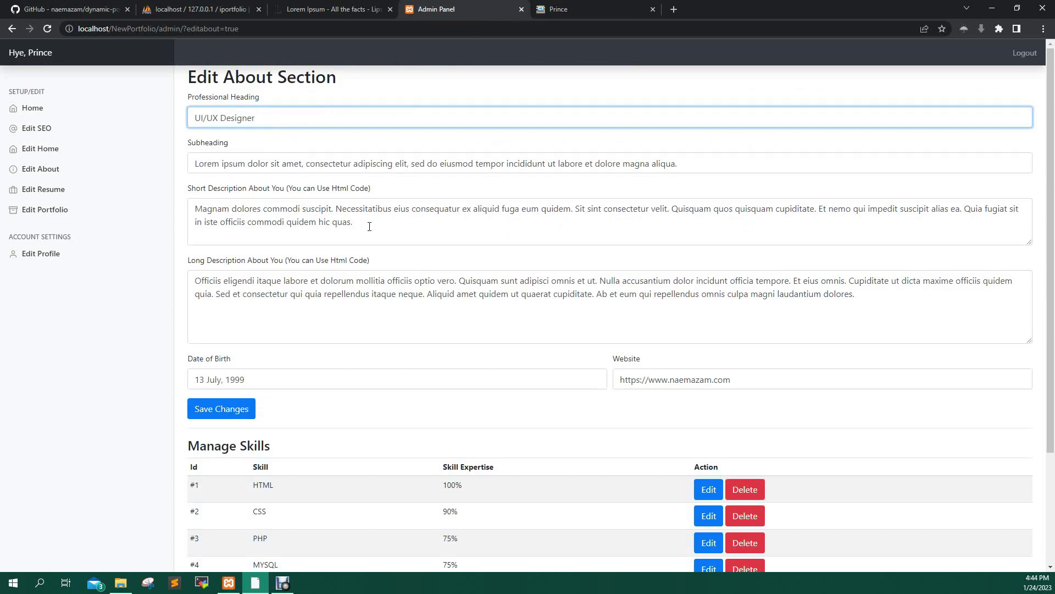
left_click(369, 227)
left_click(438, 291)
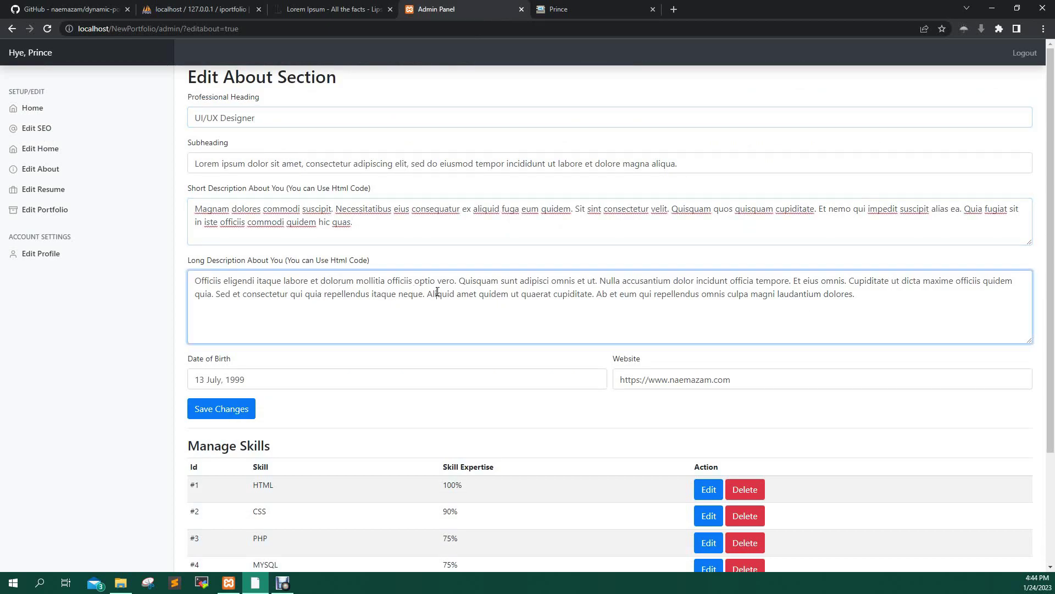
left_click(231, 408)
Refresh the live site, then add skill Python at 90% expertise in Manage Skills
left_click(605, 9)
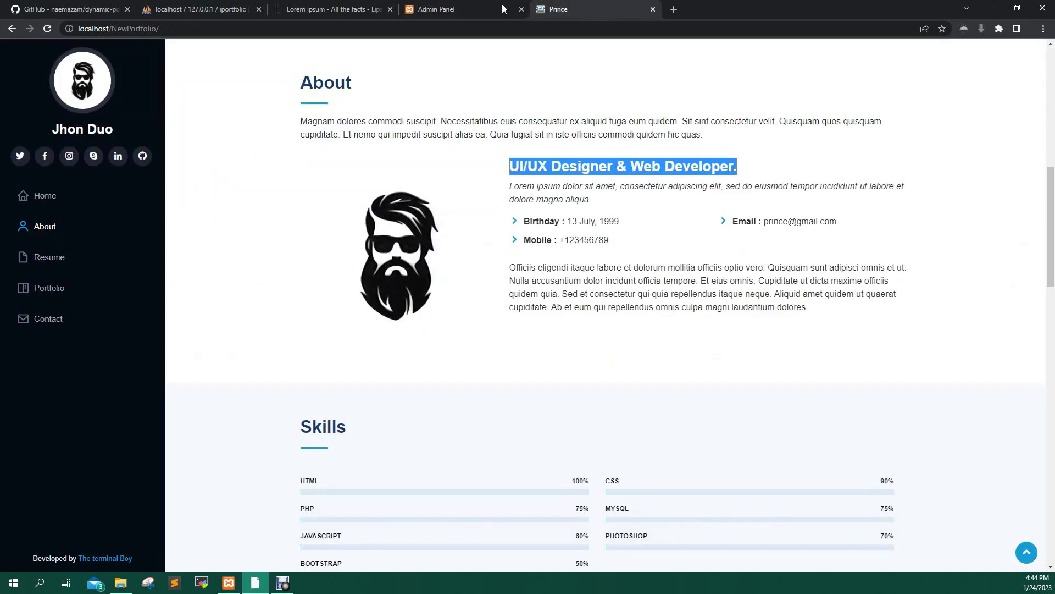
left_click(48, 28)
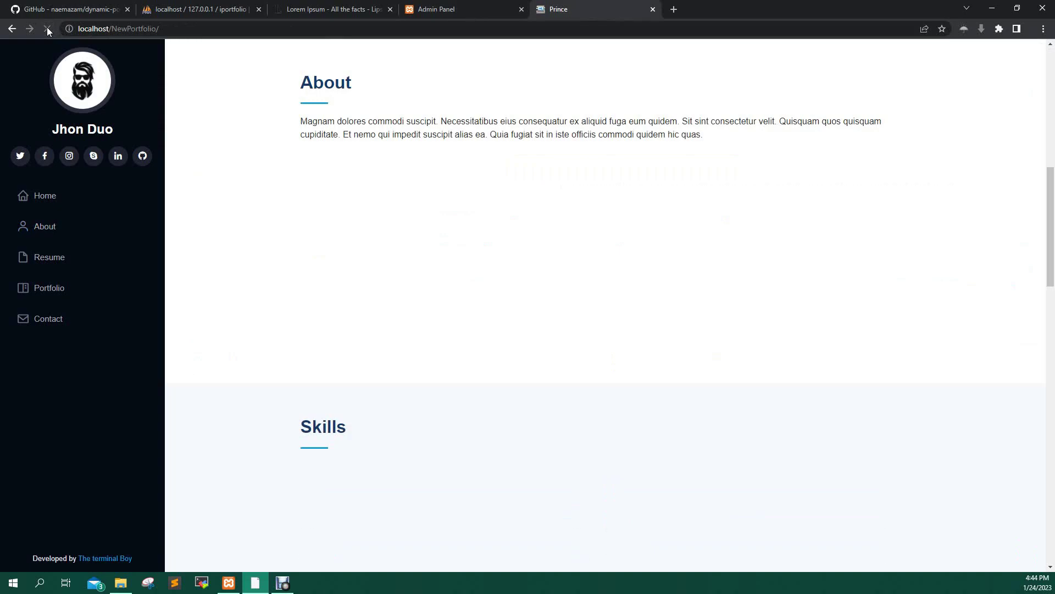
left_click(484, 4)
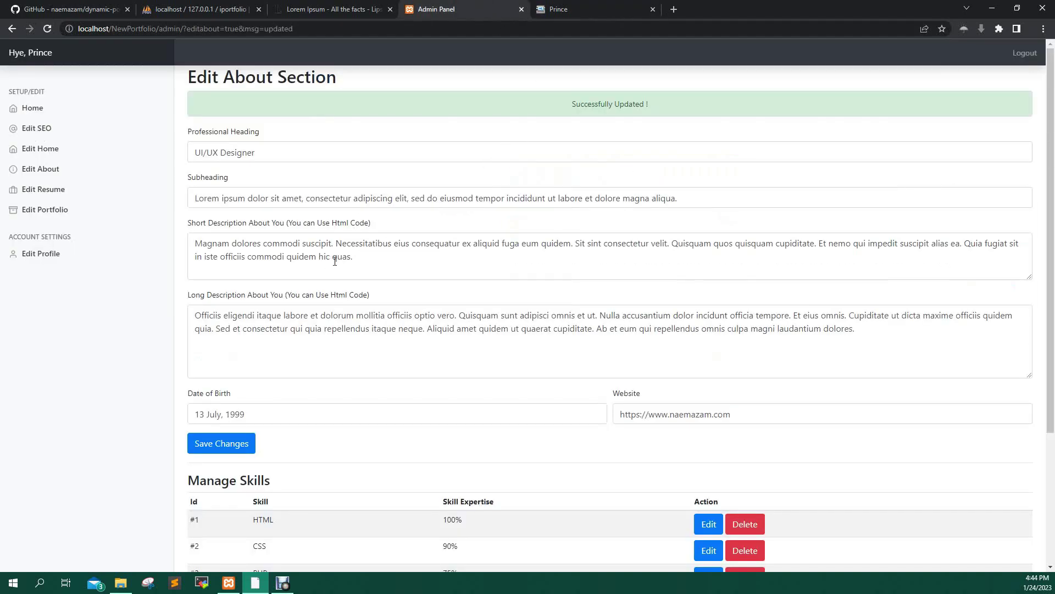
scroll(335, 261, "down", 3)
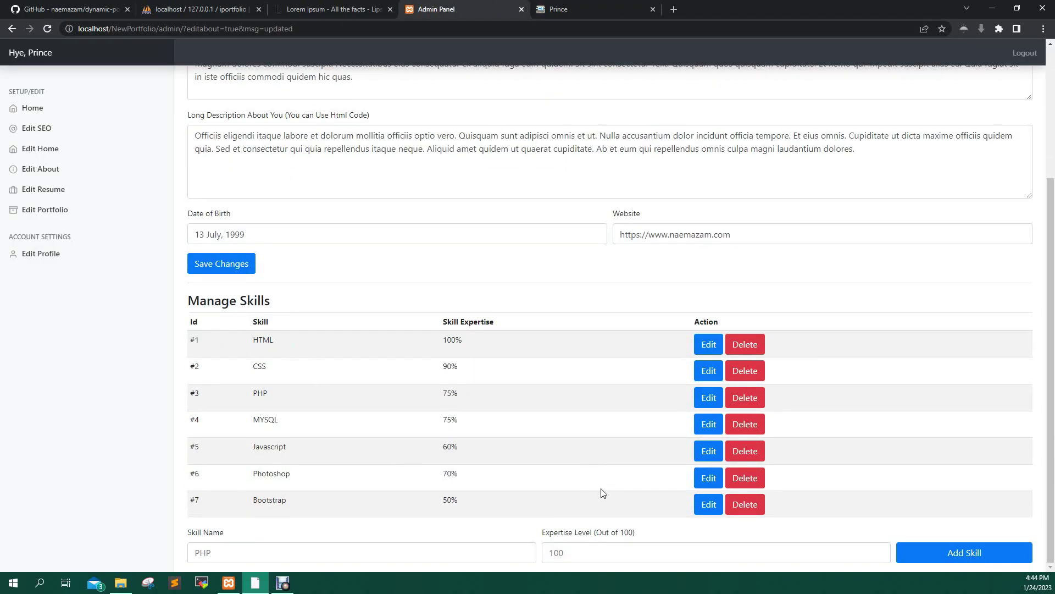
left_click(253, 557)
type("Python")
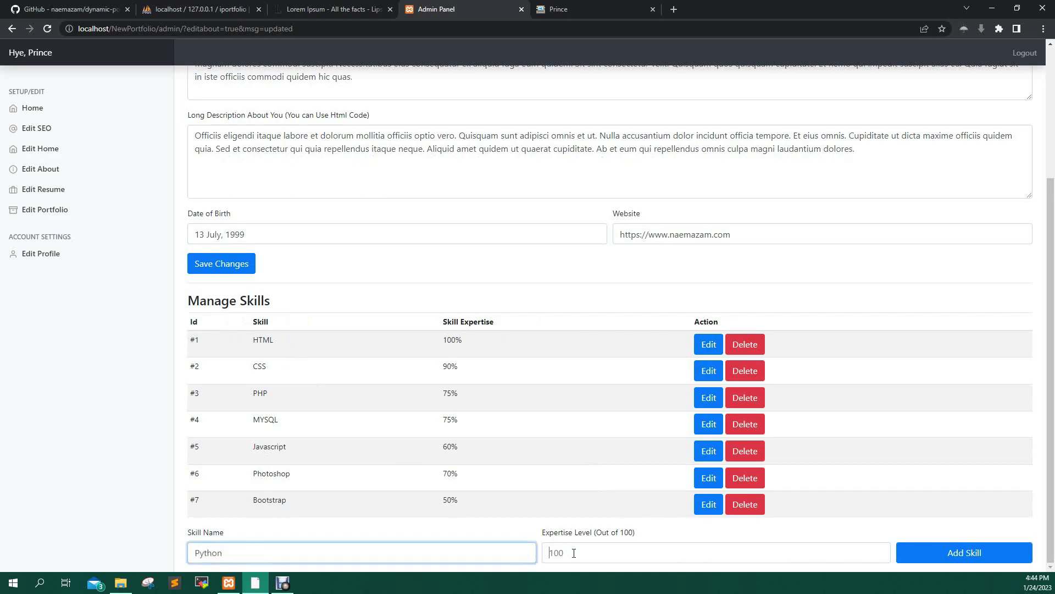
left_click(574, 553)
type("90")
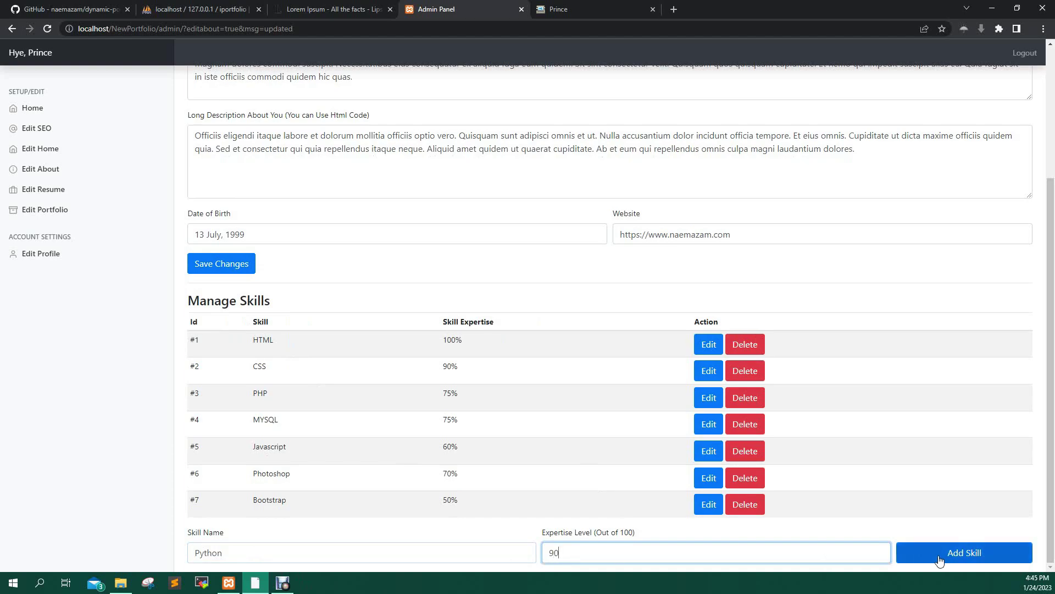
left_click(938, 560)
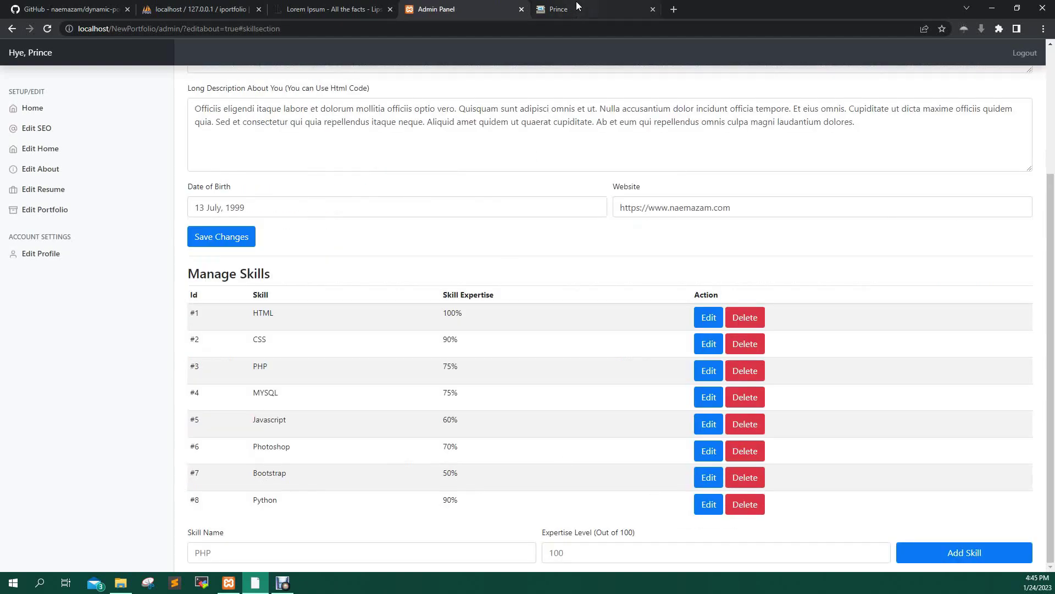
left_click(576, 8)
Reload the live site to see the Python 90% skill bar, then open Edit Resume
scroll(265, 315, "down", 3)
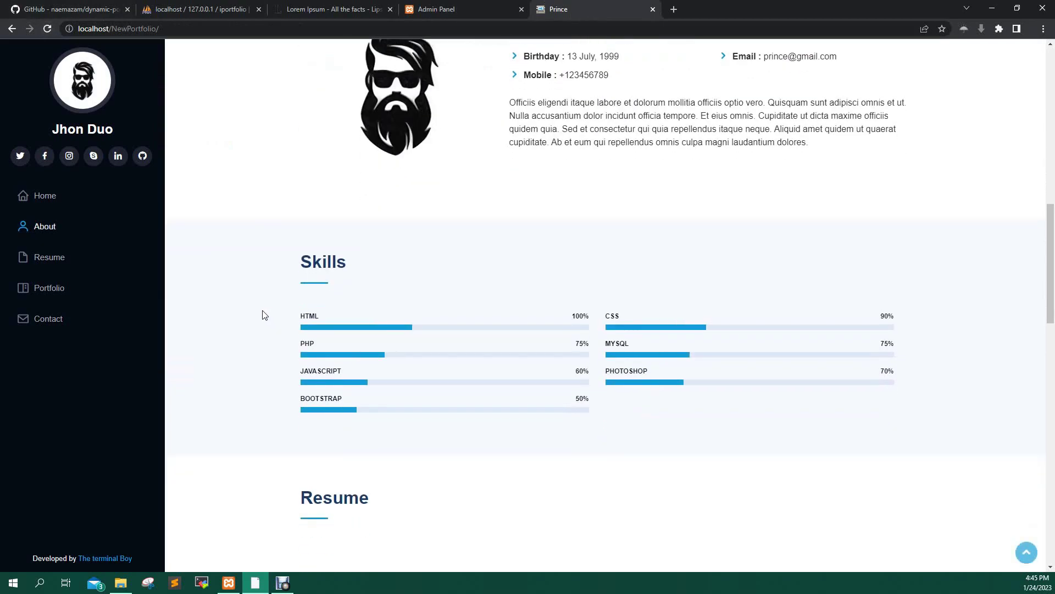
left_click(47, 28)
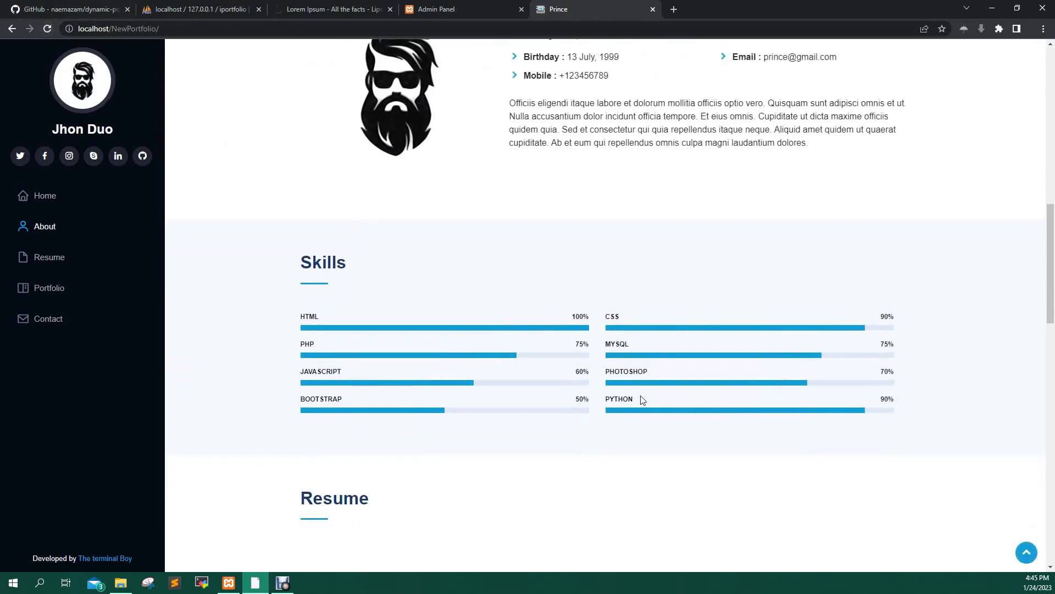
scroll(274, 391, "down", 5)
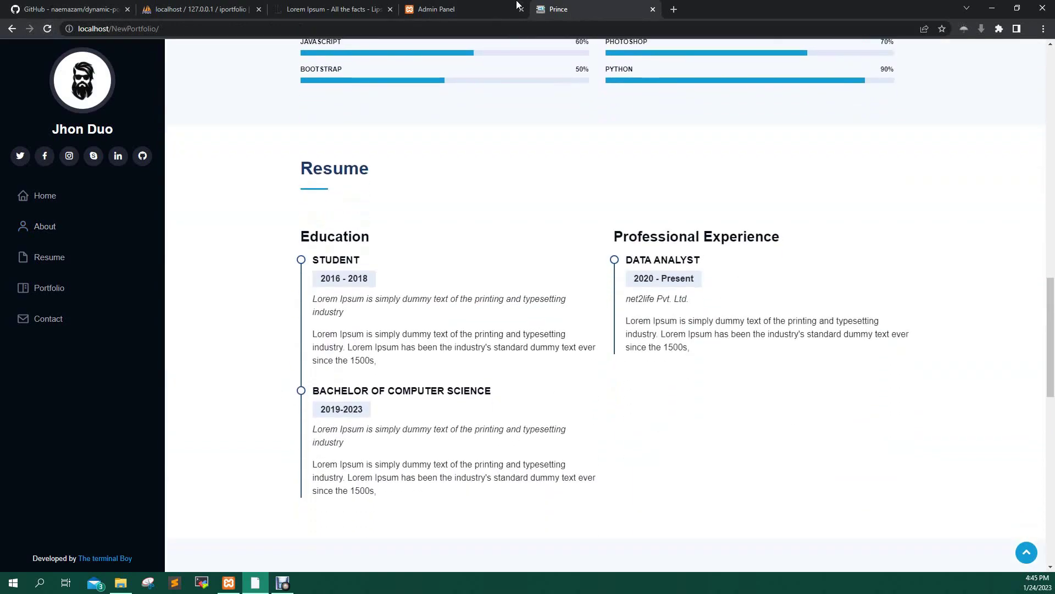
left_click(460, 6)
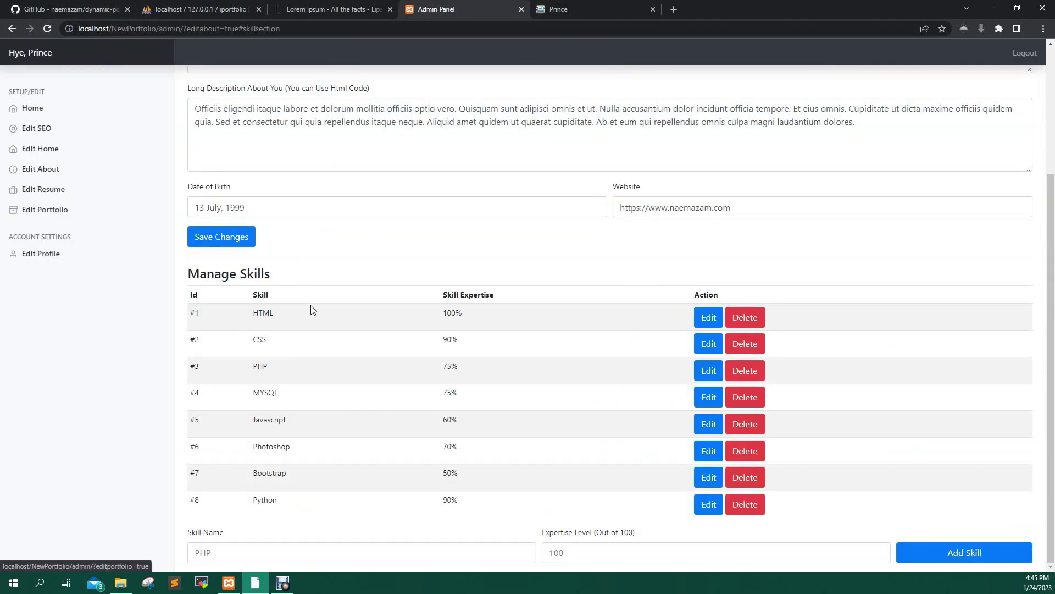
left_click(44, 189)
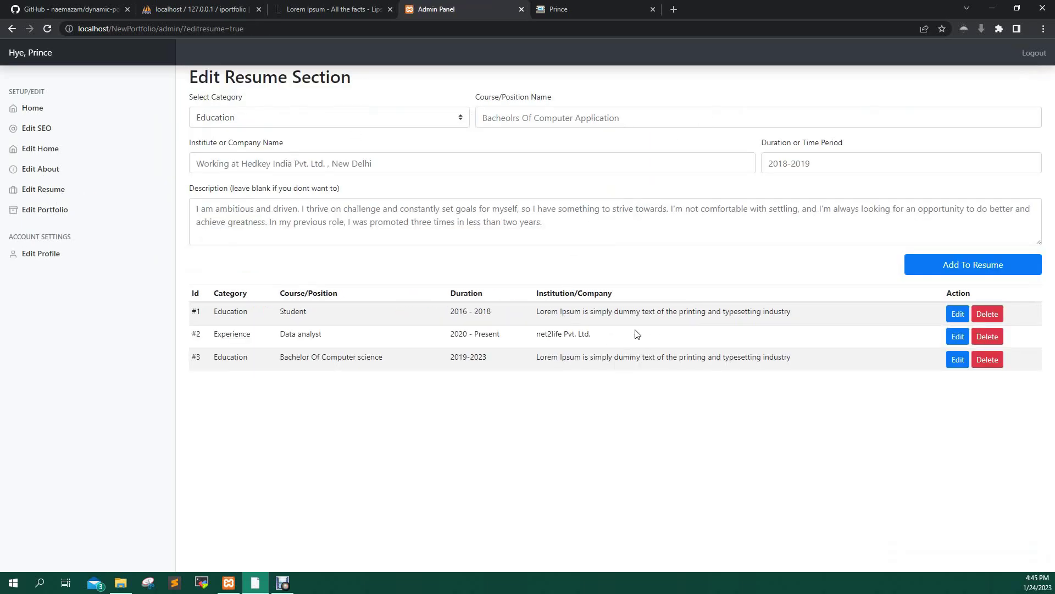
Start a Pofessional Experience entry with position Teacher and company Net2Life
left_click_drag(383, 358, 280, 358)
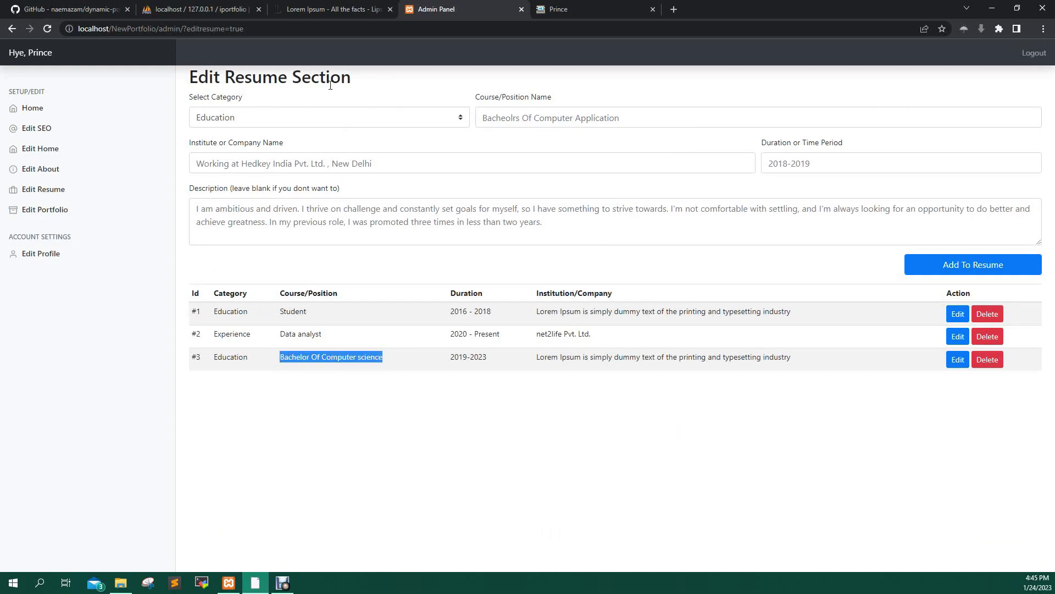
left_click(315, 118)
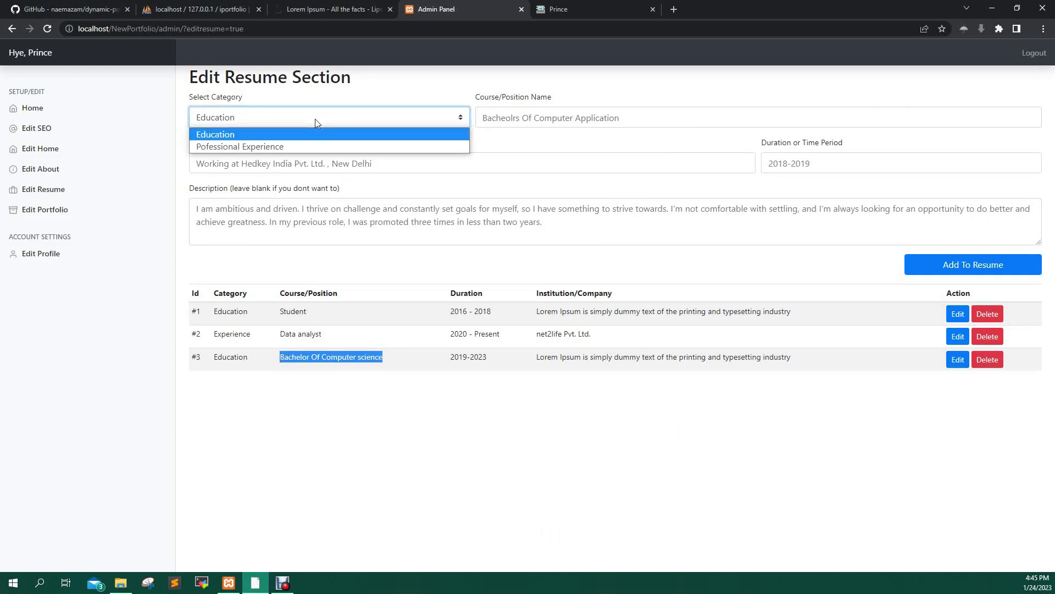
left_click(282, 144)
left_click(511, 111)
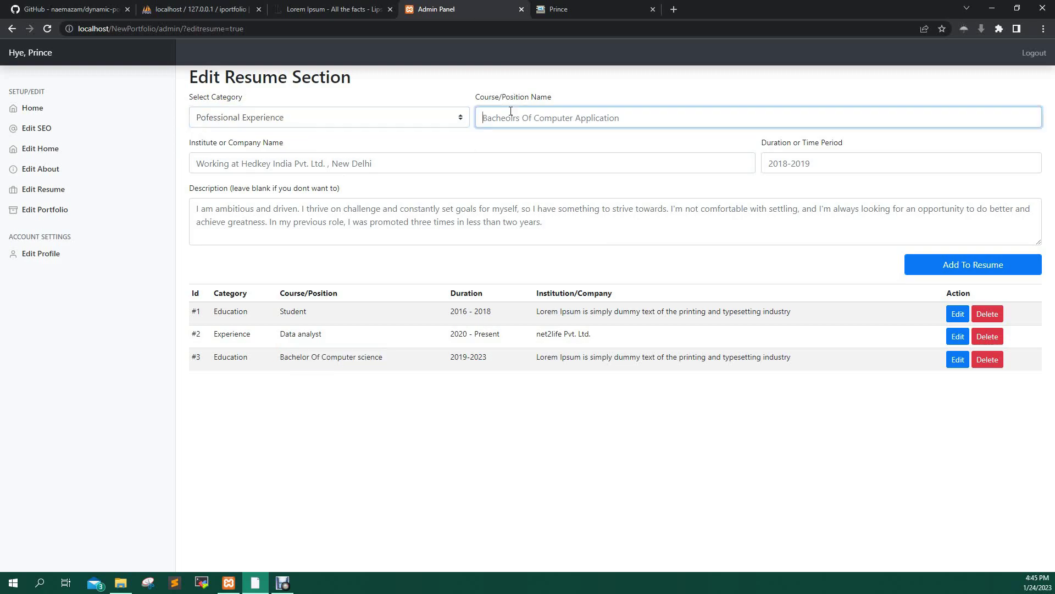
type("Teacher")
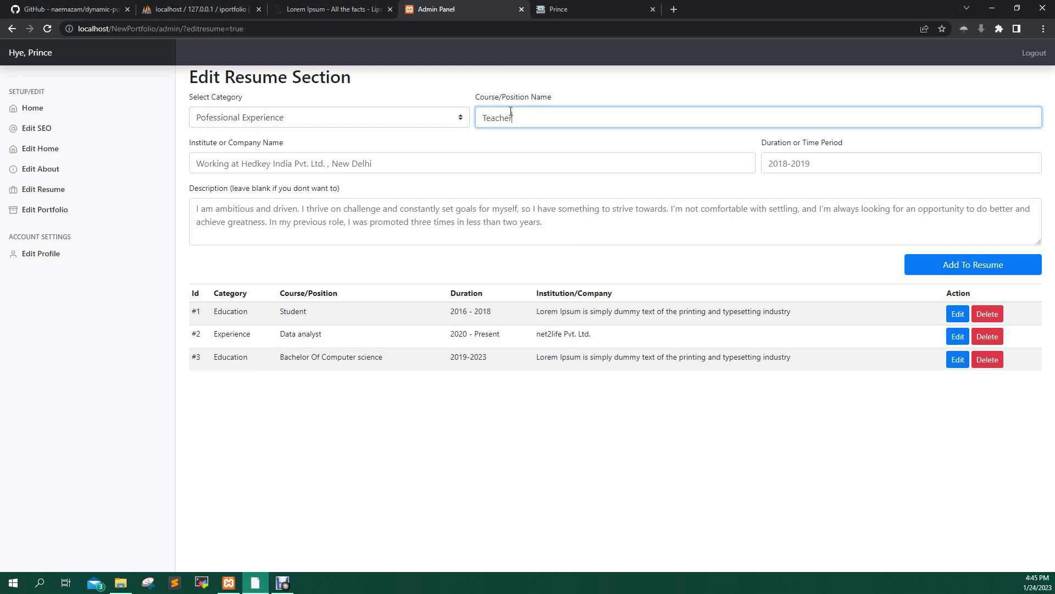
left_click(360, 384)
left_click(338, 159)
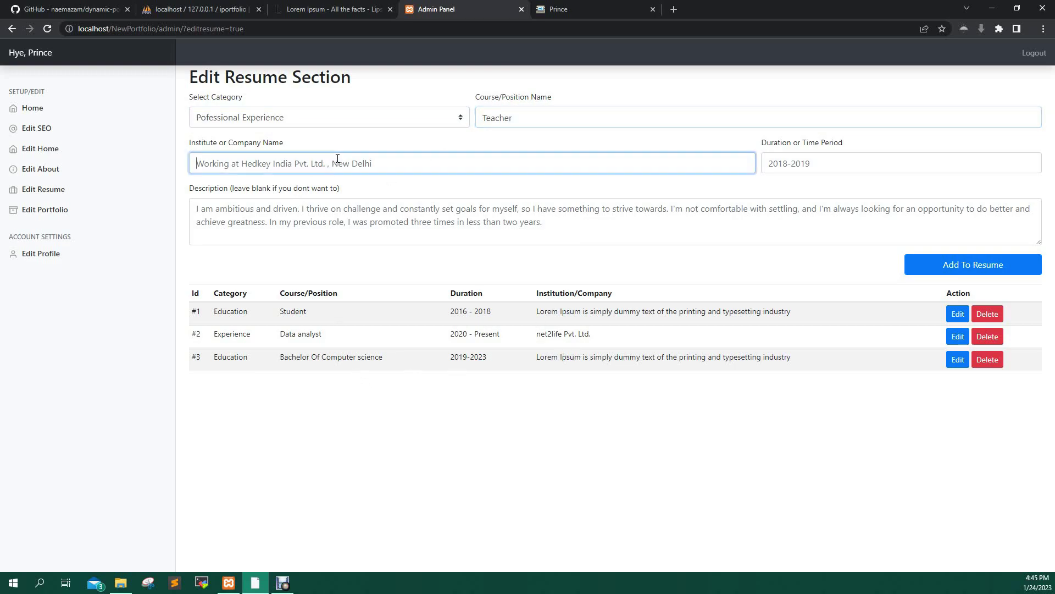
type("Net2Life")
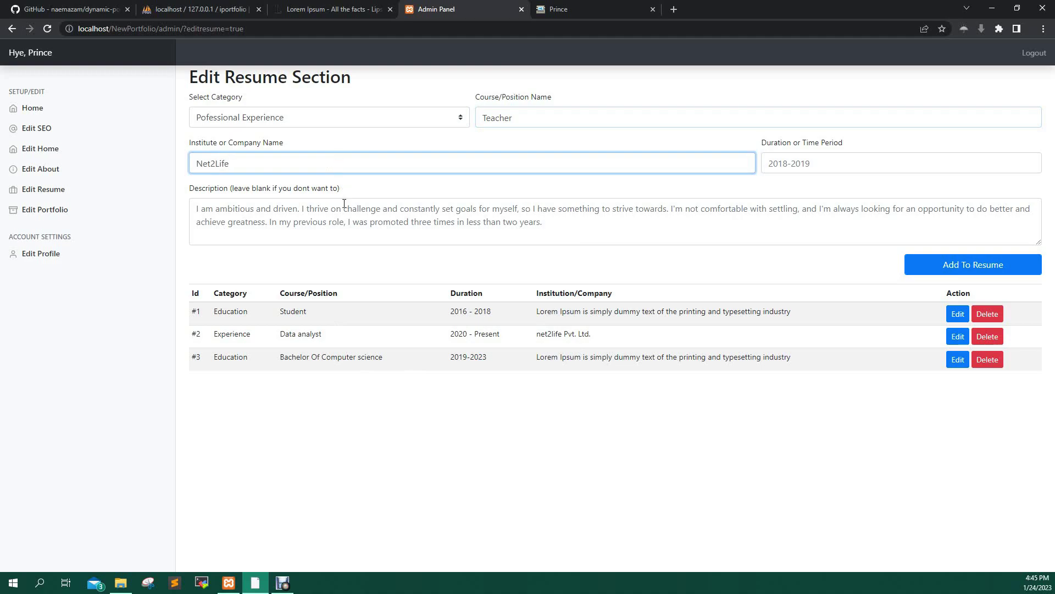
key("Tab")
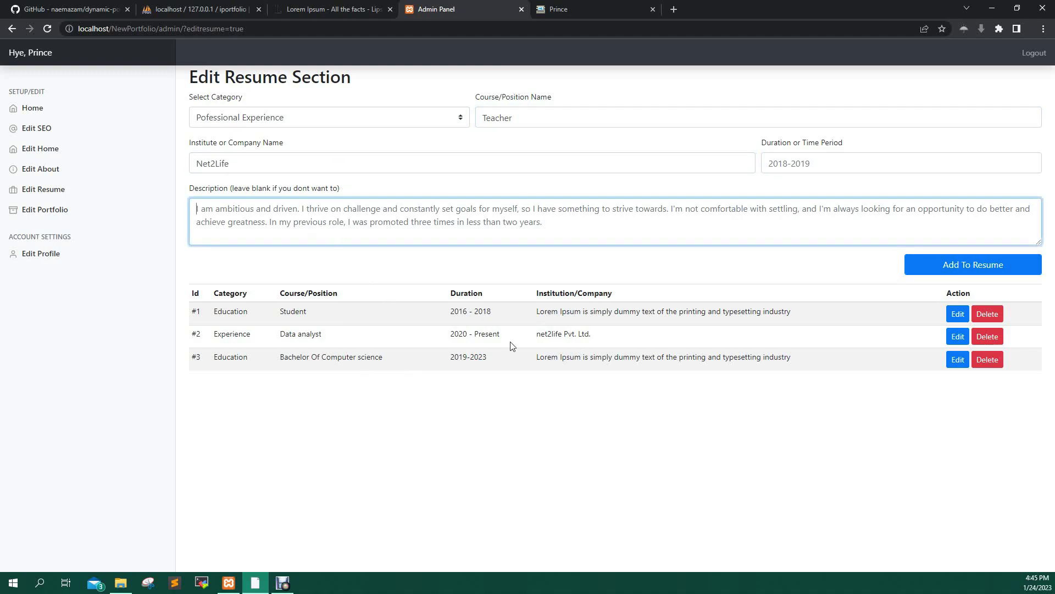
Paste a Lorem Ipsum description and keep the category as Pofessional Experience
left_click_drag(538, 311, 800, 309)
key("ctrl+c")
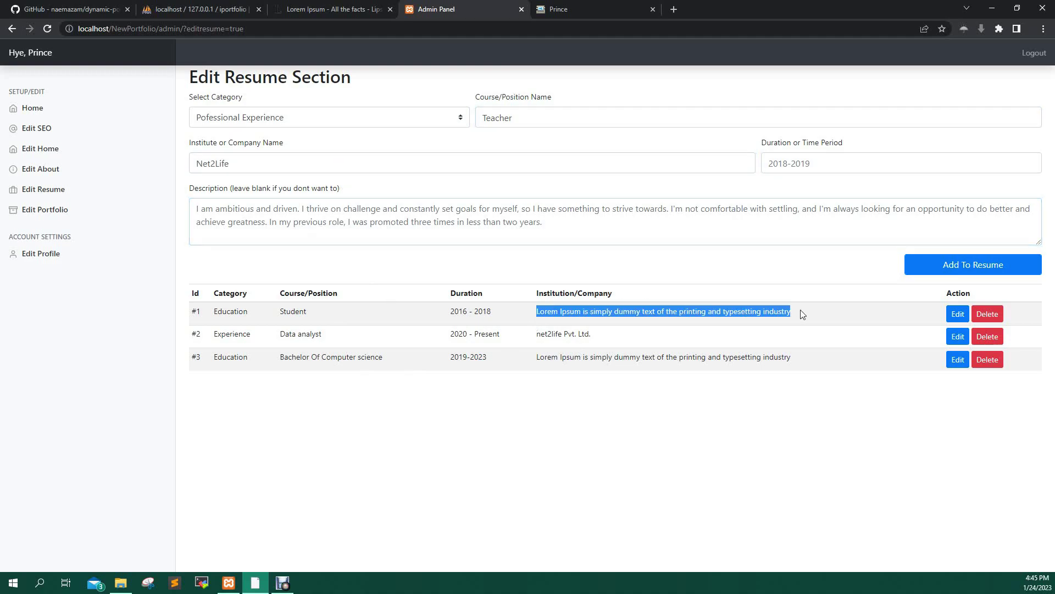
left_click(246, 207)
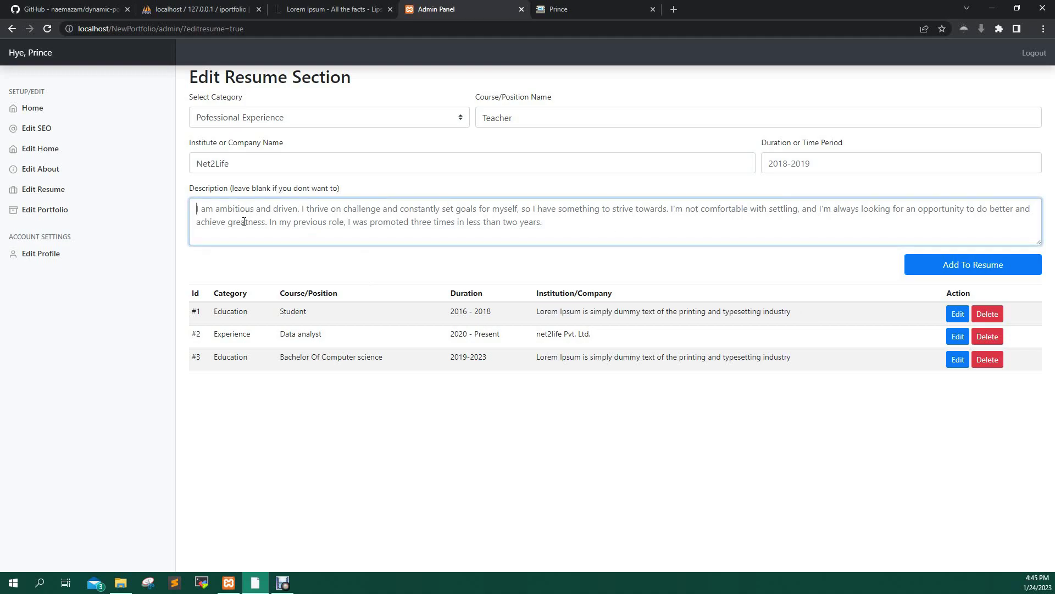
key("ctrl+a")
key("ctrl+v")
left_click(291, 117)
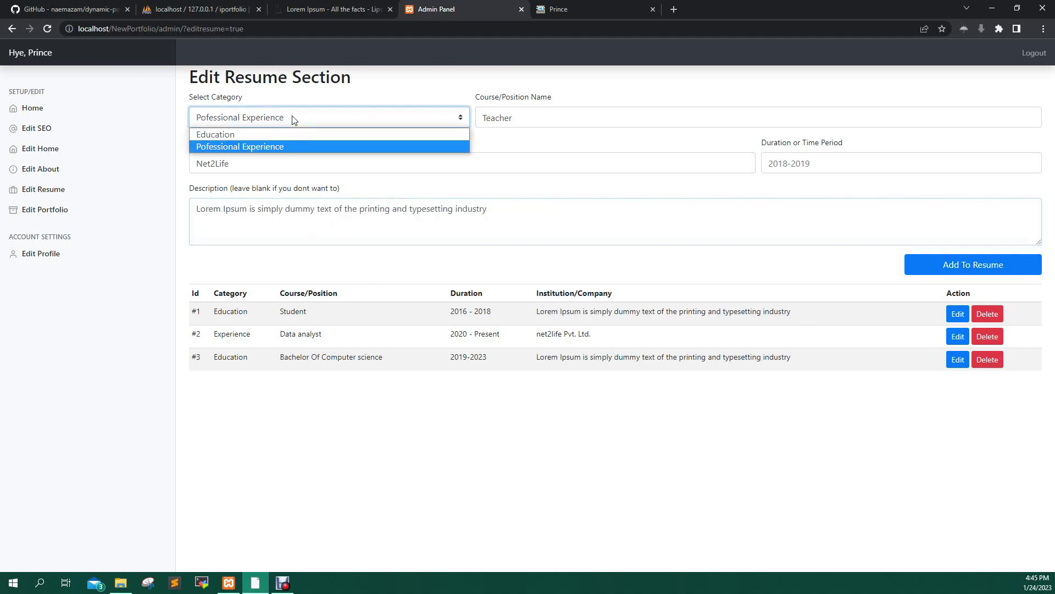
left_click(246, 144)
Enter the duration 2016-2018 and add the Teacher entry to the resume
left_click(559, 9)
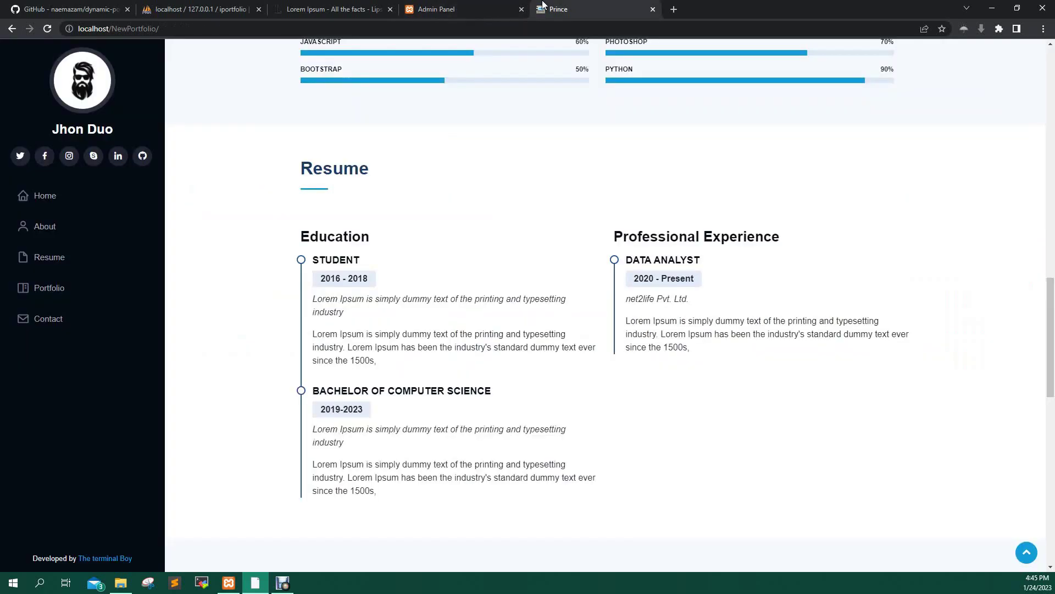
scroll(648, 228, "down", 1)
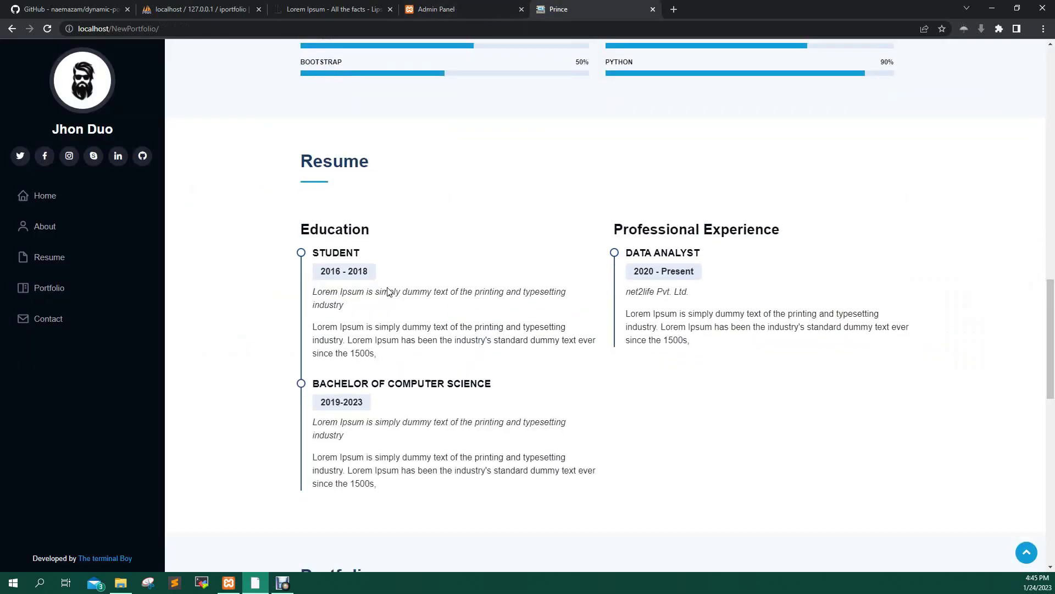
left_click(479, 5)
left_click(789, 164)
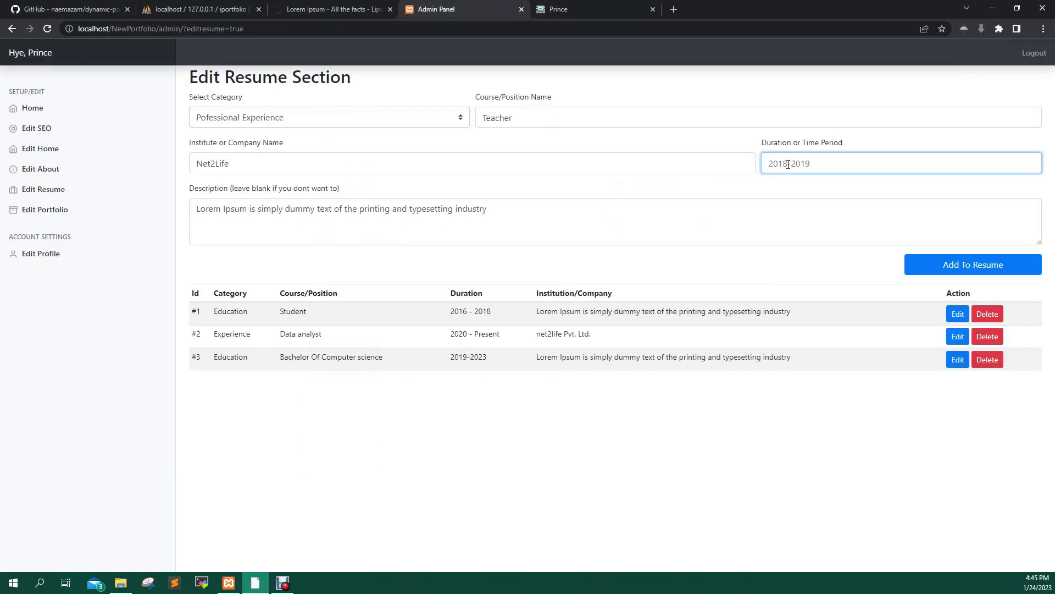
type("2016-2018")
left_click(961, 274)
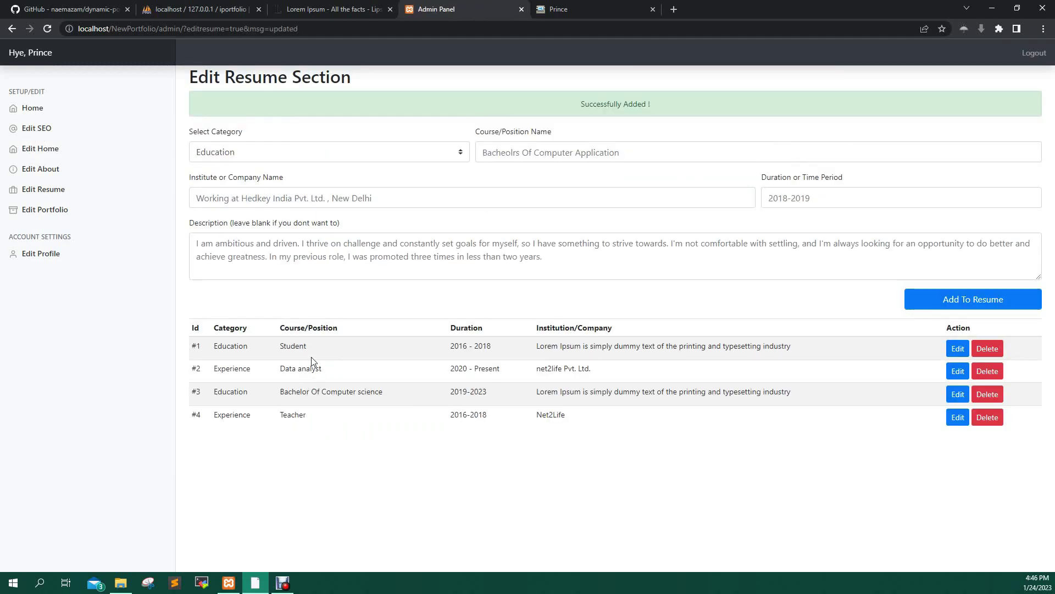
Verify Teacher at Net2Life, 2016-2018, on the reloaded live resume, then open Edit Portfolio
left_click_drag(322, 423, 264, 421)
left_click_drag(578, 415, 435, 420)
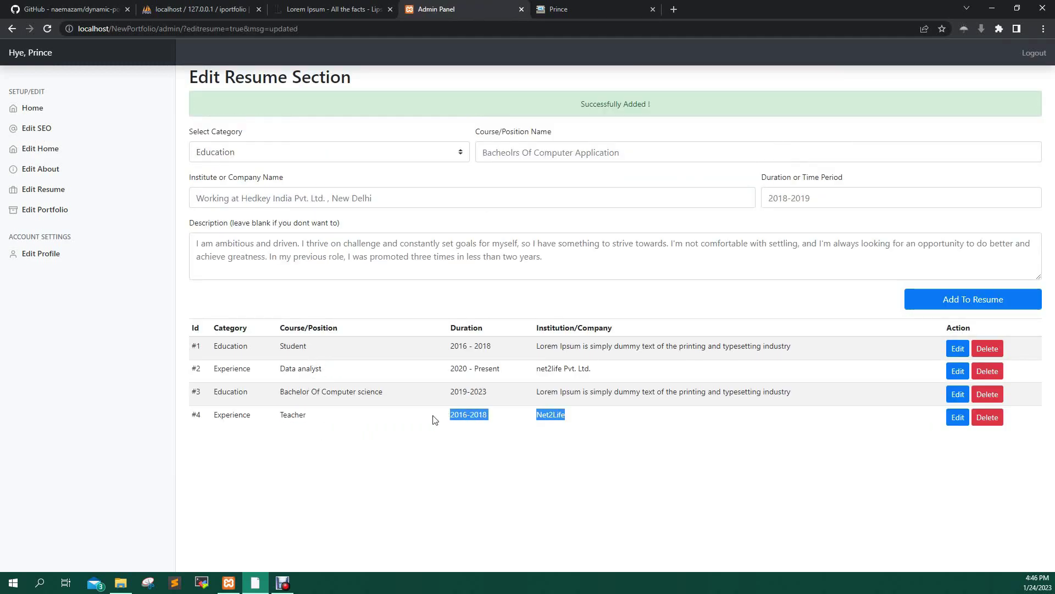
left_click(555, 9)
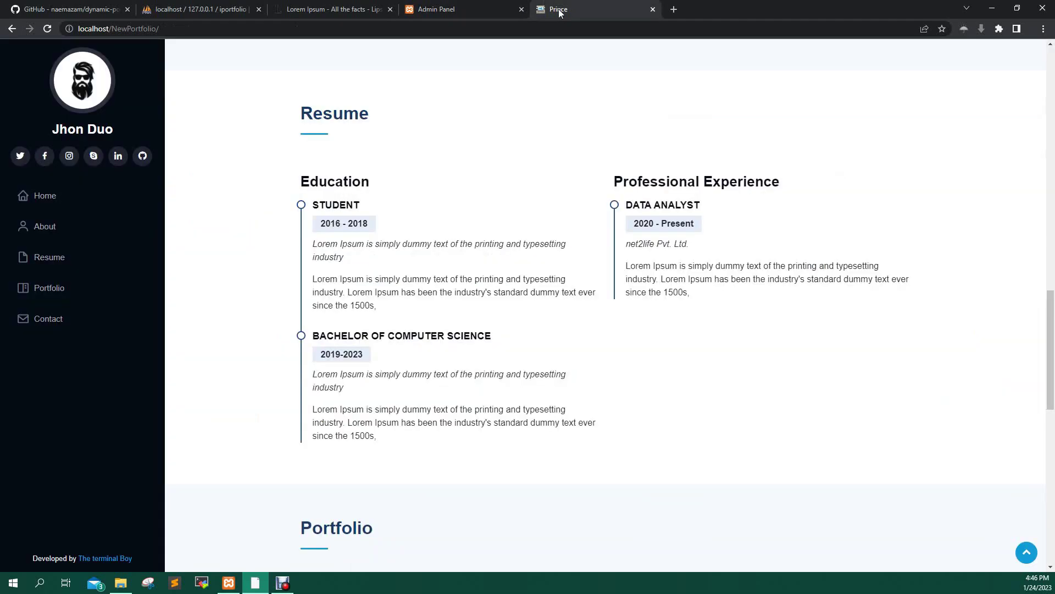
left_click(45, 32)
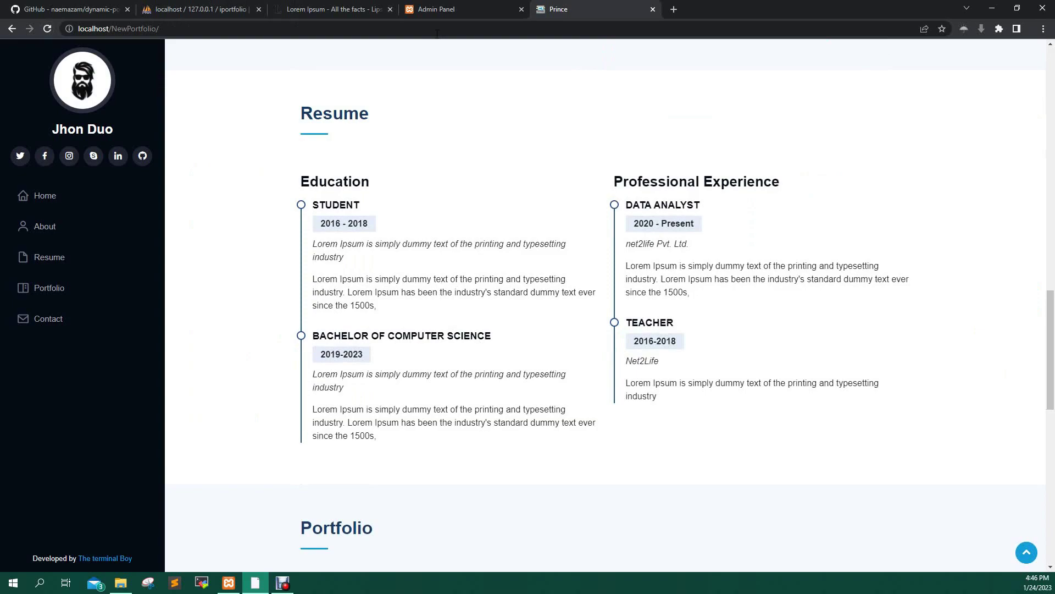
left_click(432, 8)
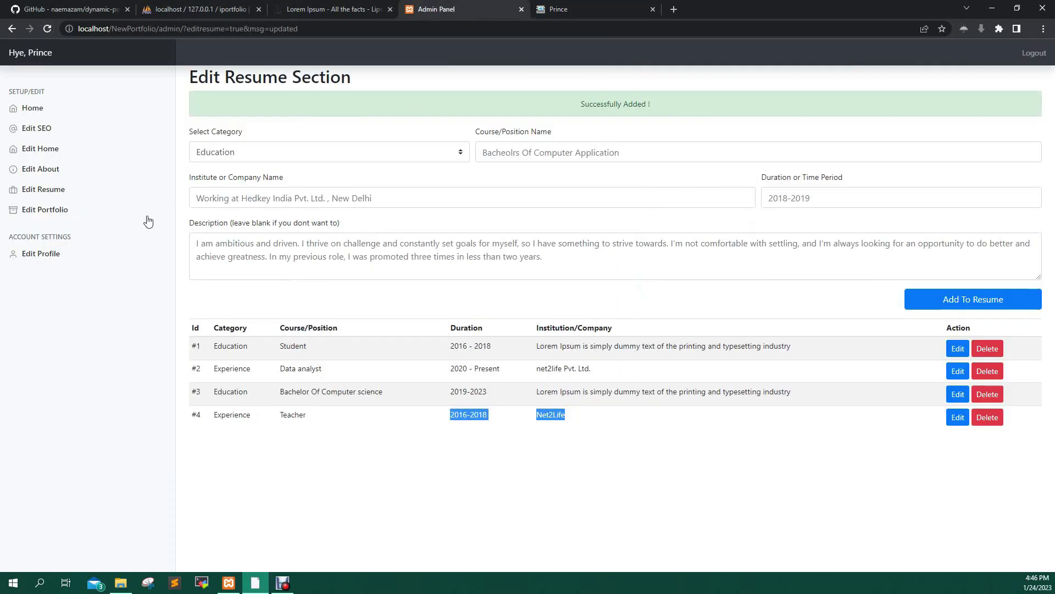
left_click(56, 210)
Inspect portfolio project #1's editor and close it without changes
scroll(550, 357, "down", 1)
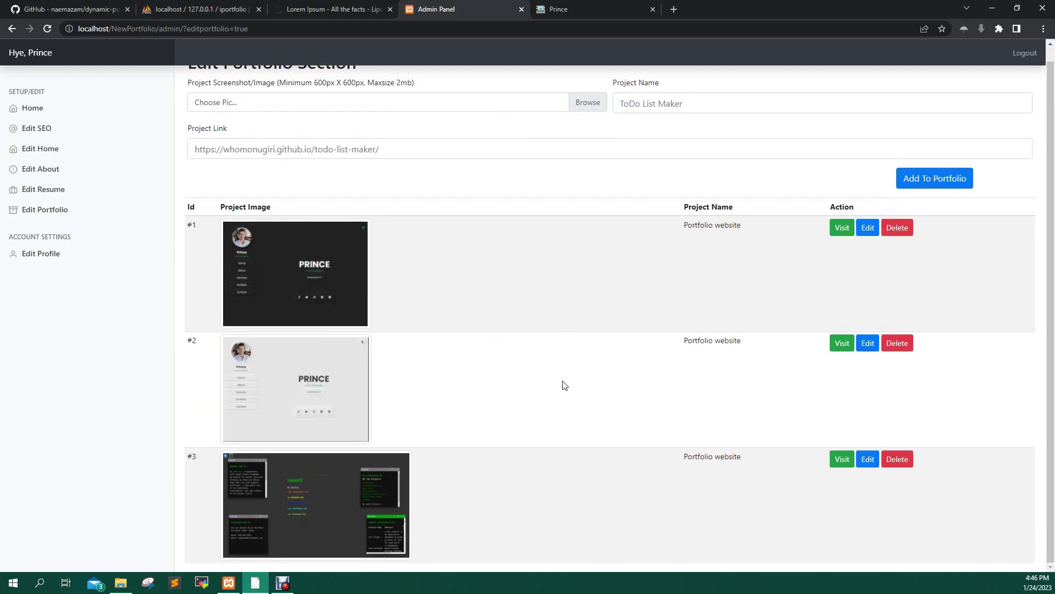
scroll(575, 462, "up", 1)
left_click(862, 243)
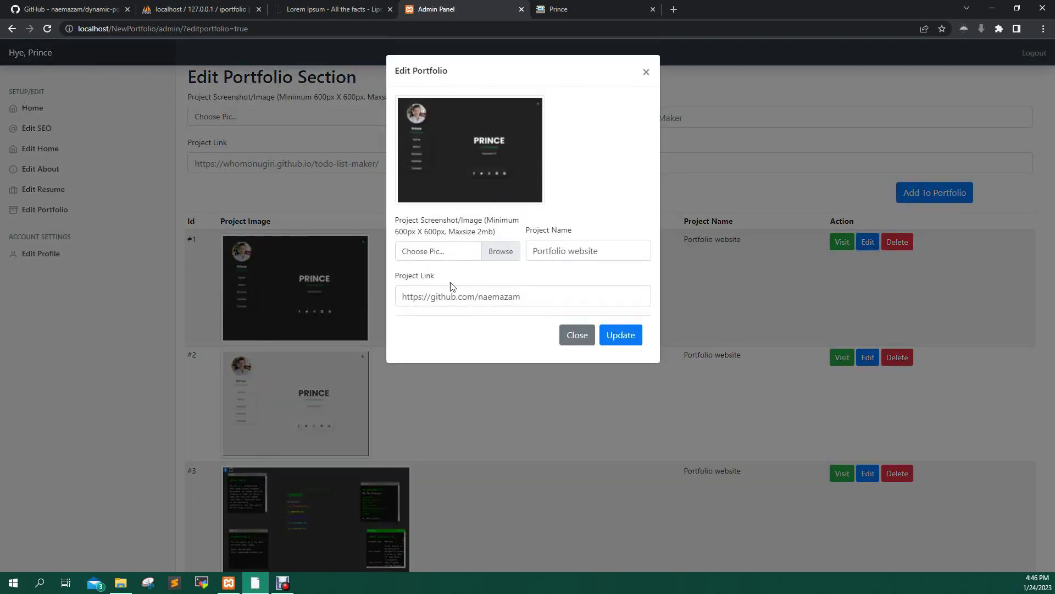
left_click(532, 301)
left_click(603, 252)
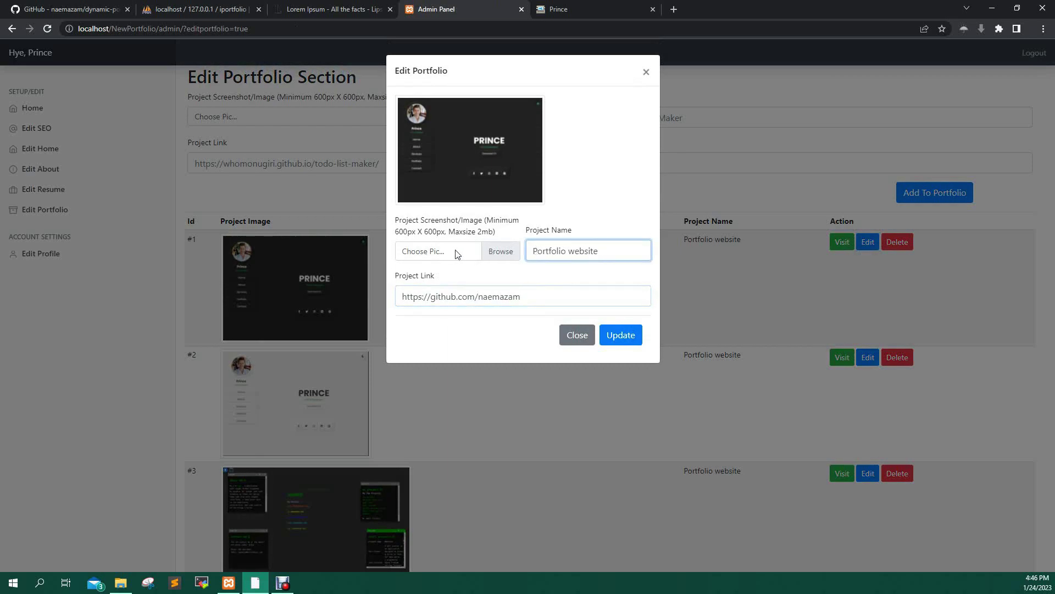
left_click(647, 74)
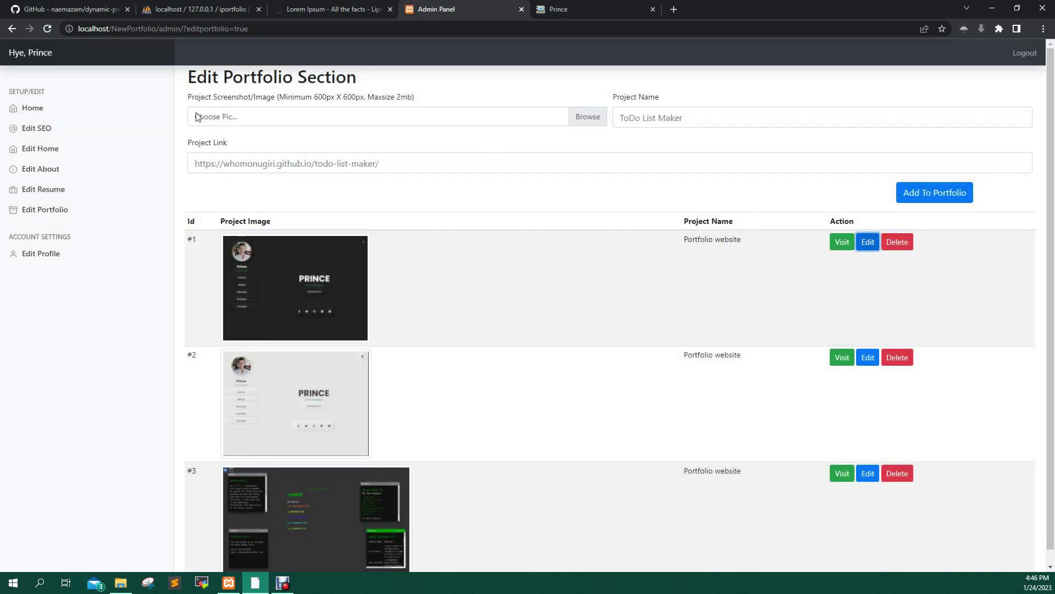
Add a project named Portfolio with screenshot aboutme.PNG and its link
left_click(247, 117)
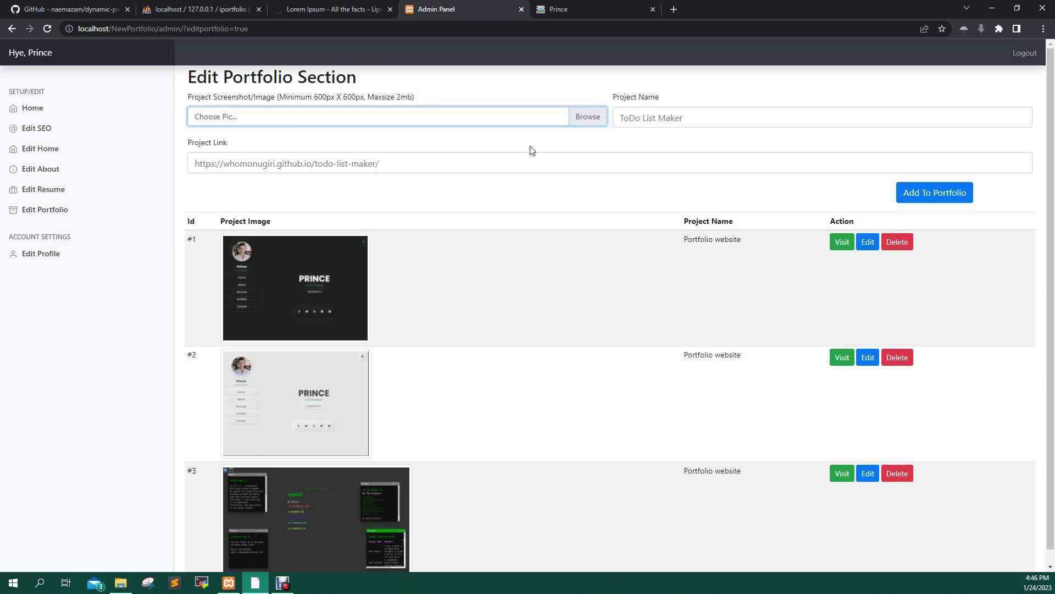
left_click(584, 121)
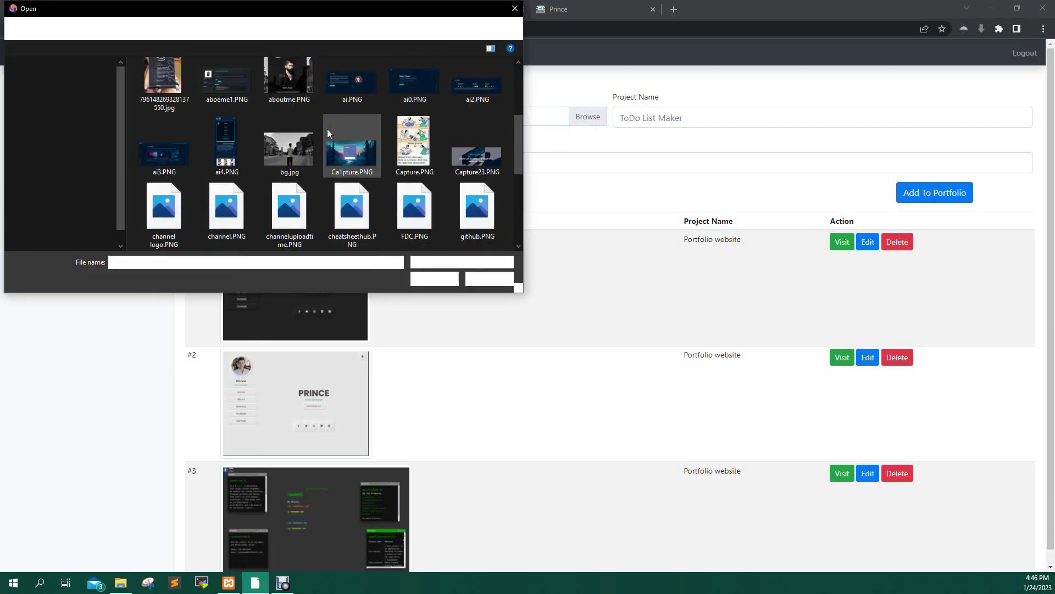
double_click(287, 96)
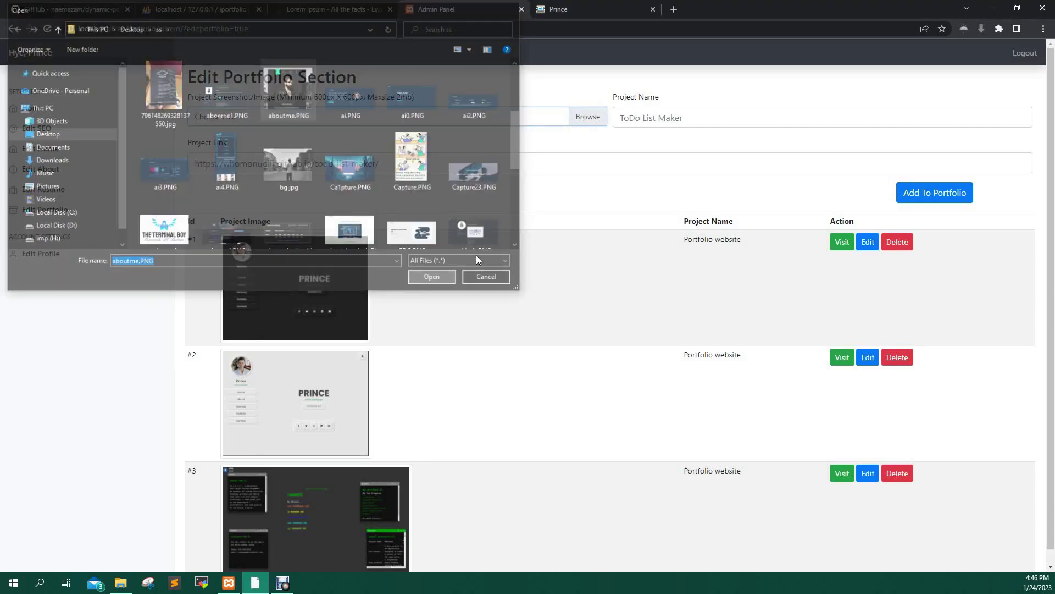
left_click(647, 122)
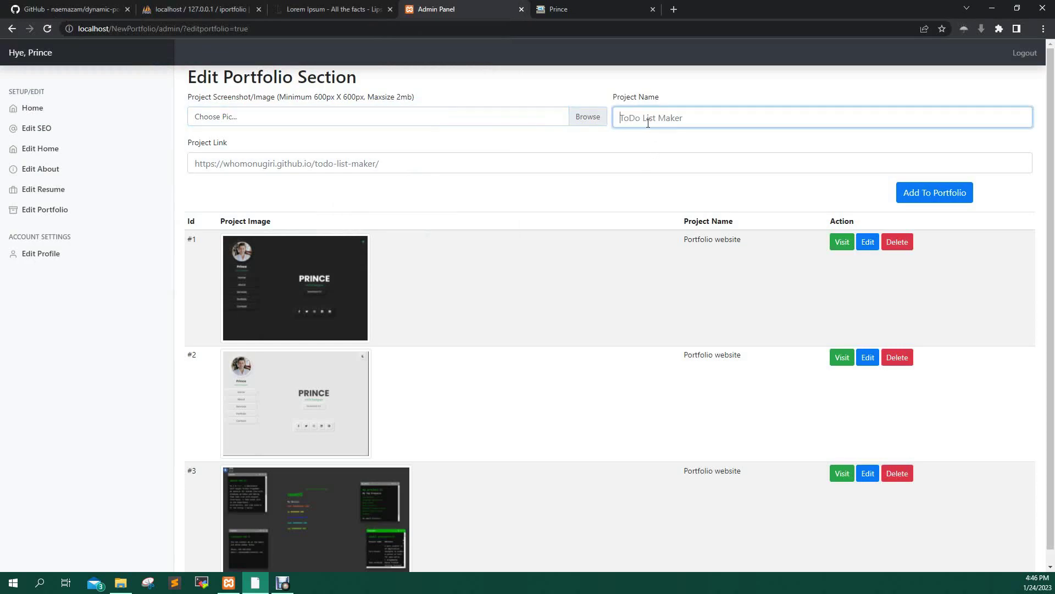
type("Portfolio")
left_click(366, 158)
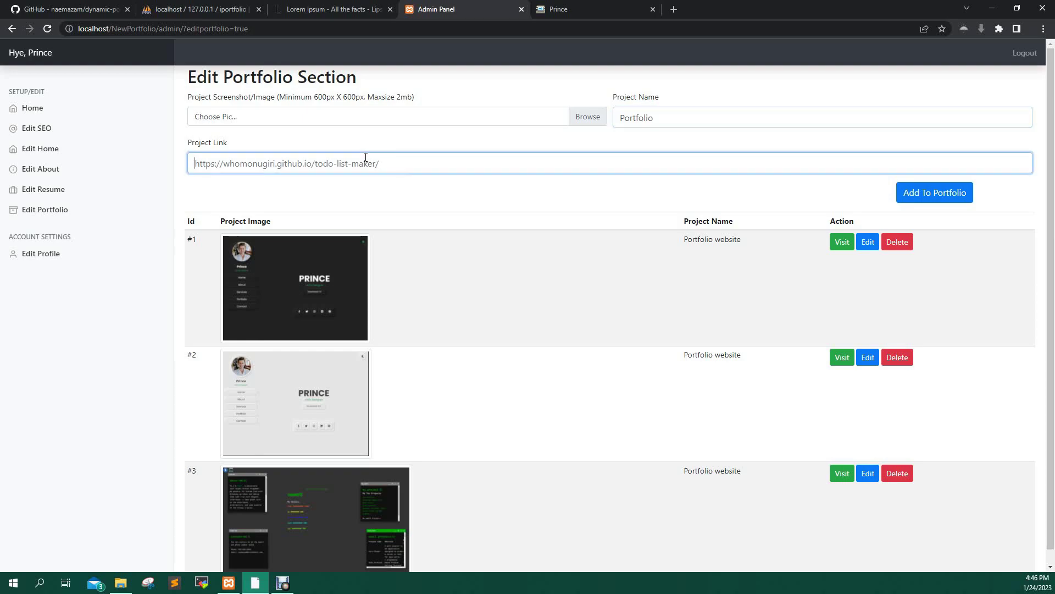
type("www")
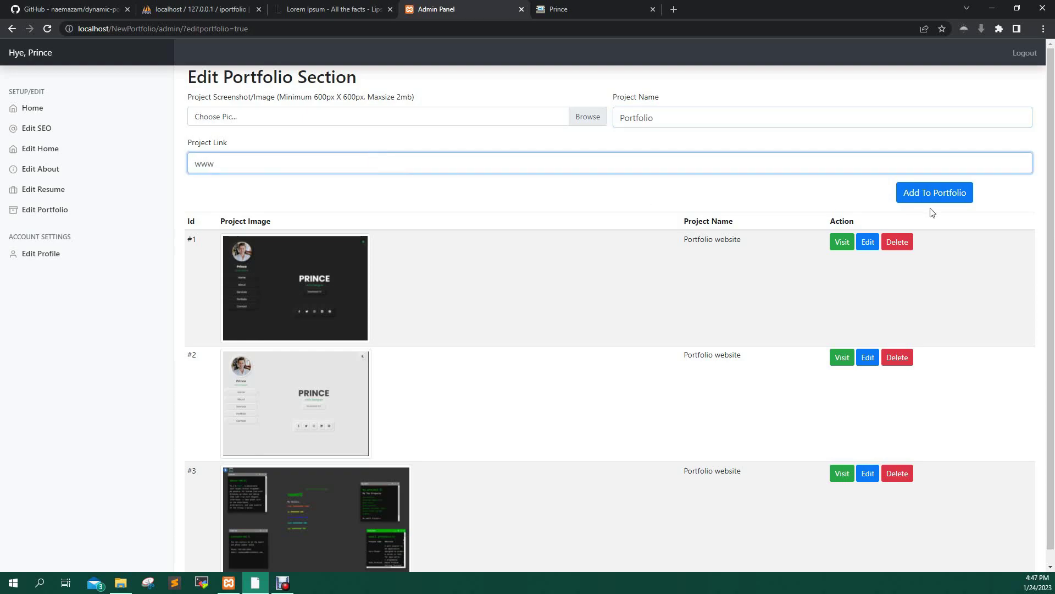
left_click(933, 199)
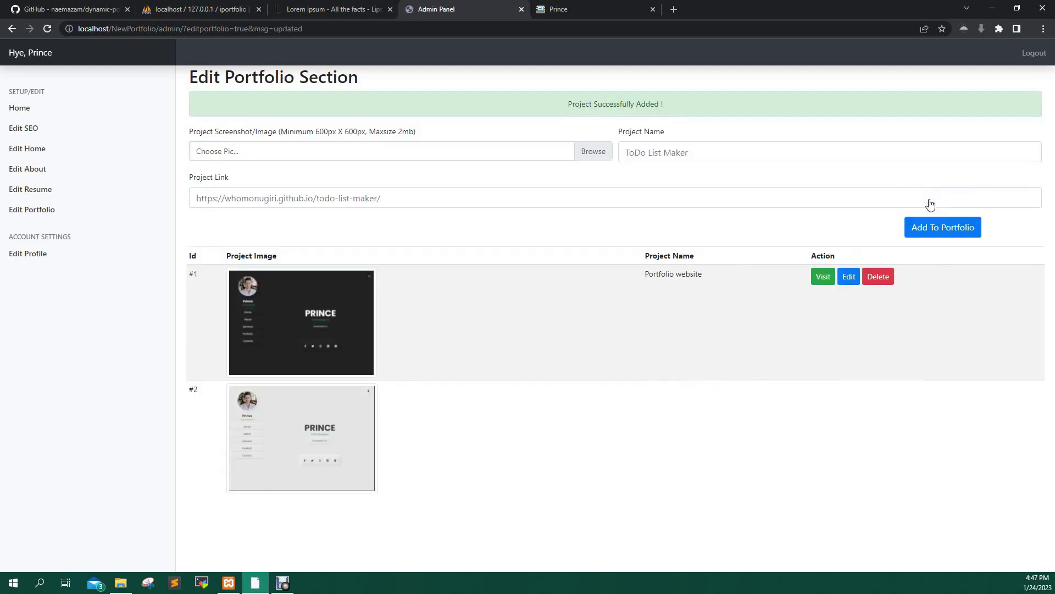
Scroll the live site down to its Portfolio section to view the projects
scroll(469, 368, "down", 2)
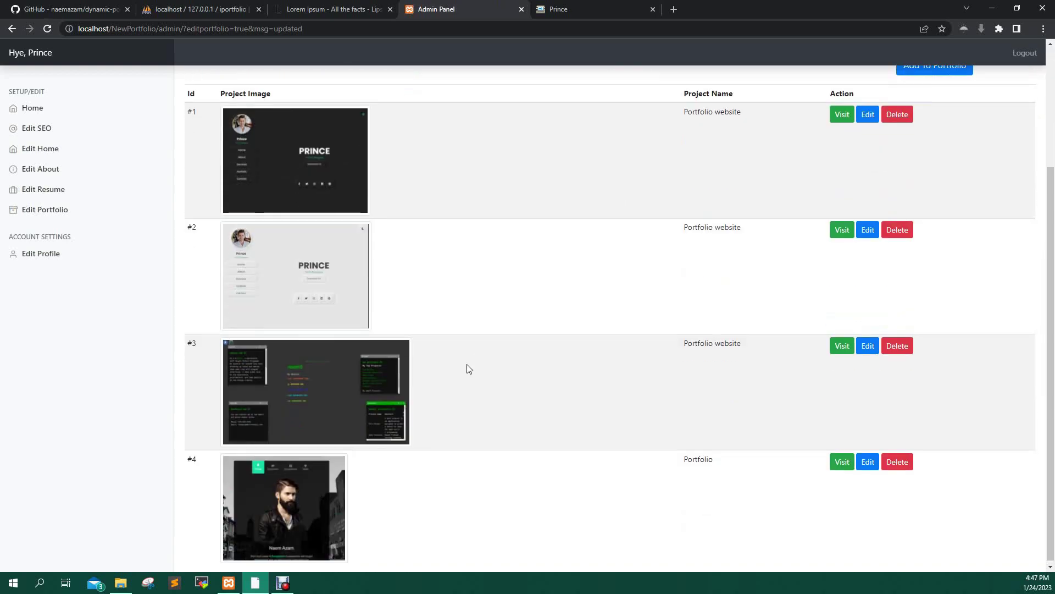
left_click(630, 7)
scroll(295, 290, "down", 3)
scroll(282, 292, "down", 5)
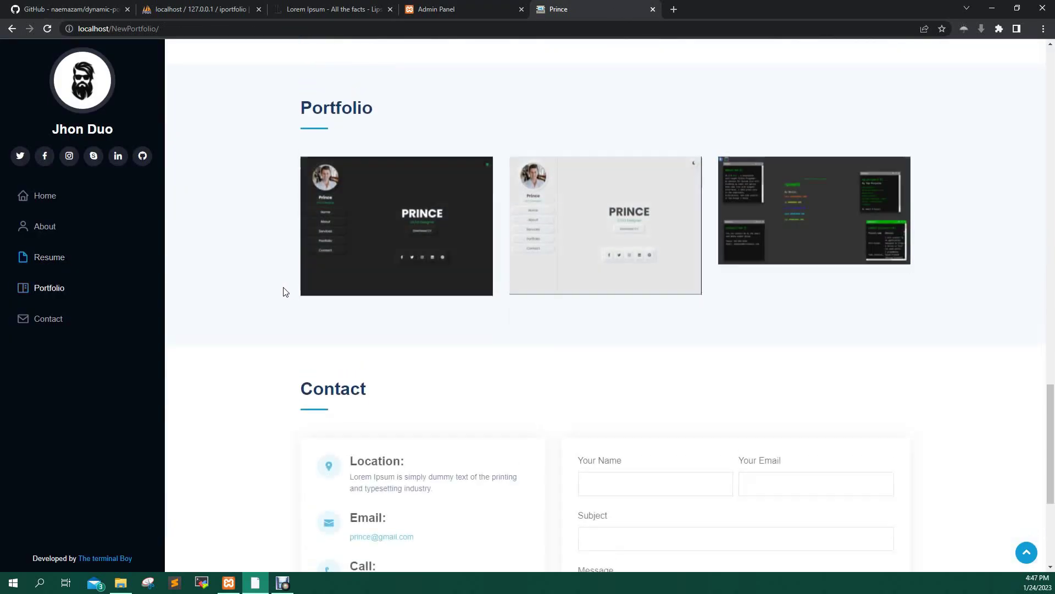
Reload the site, page through the project screenshots in the full-size viewer, then close it
left_click(48, 29)
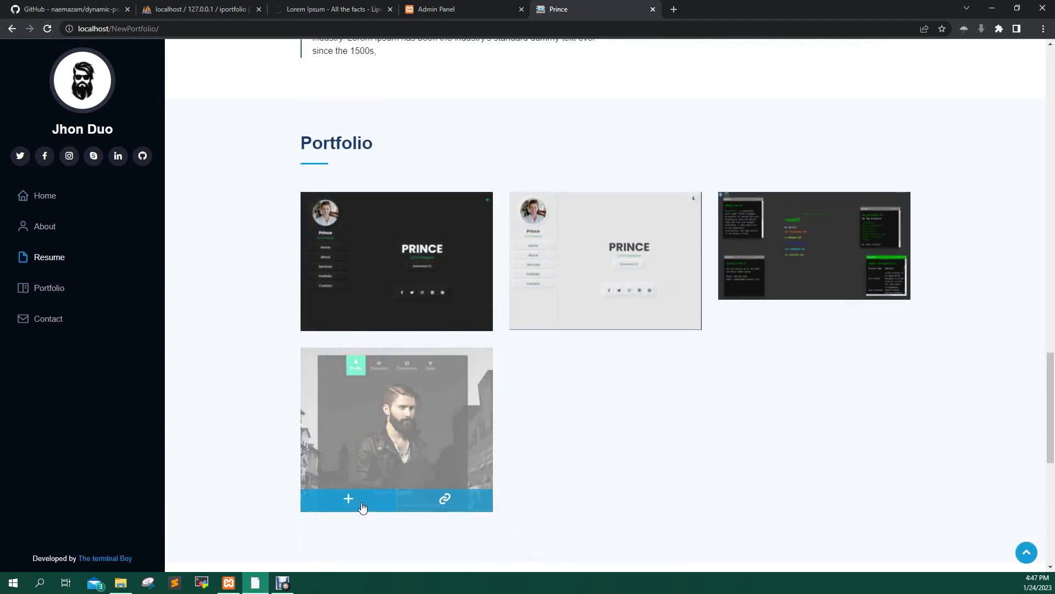
mouse_move(397, 261)
left_click(346, 317)
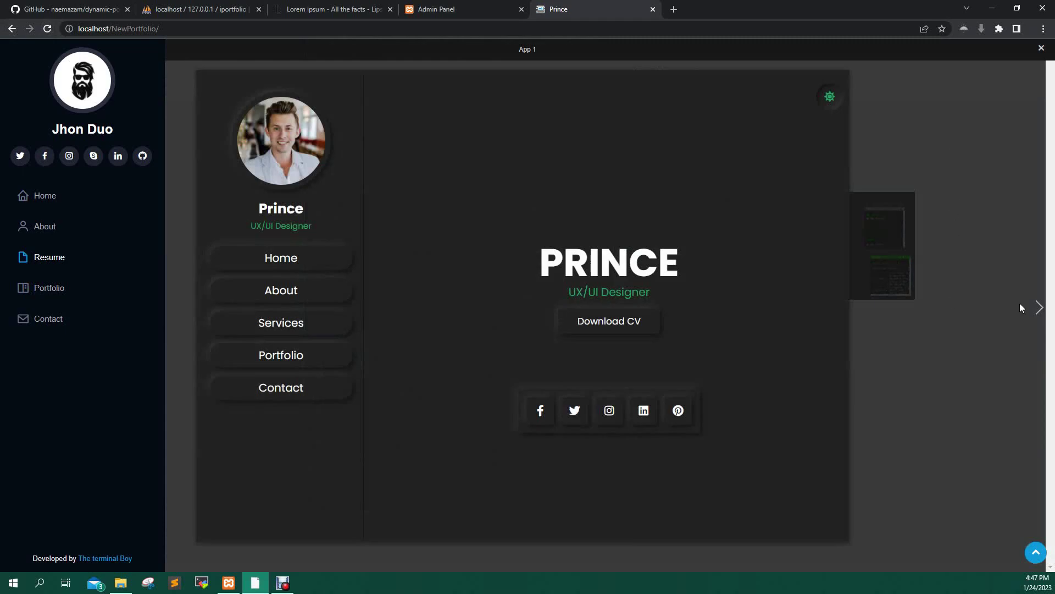
left_click(1042, 307)
left_click(1042, 308)
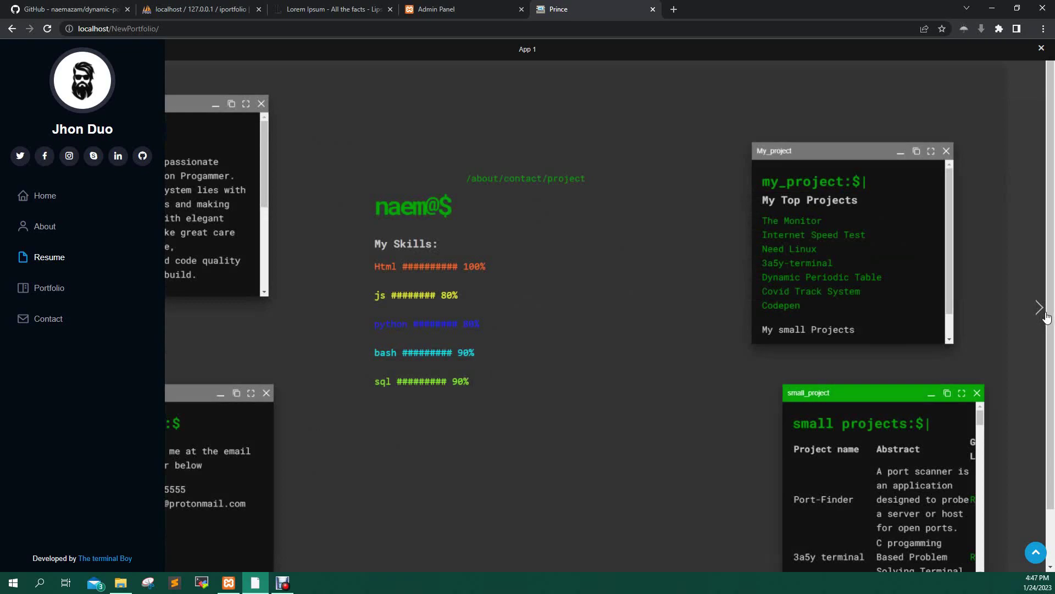
left_click(1045, 314)
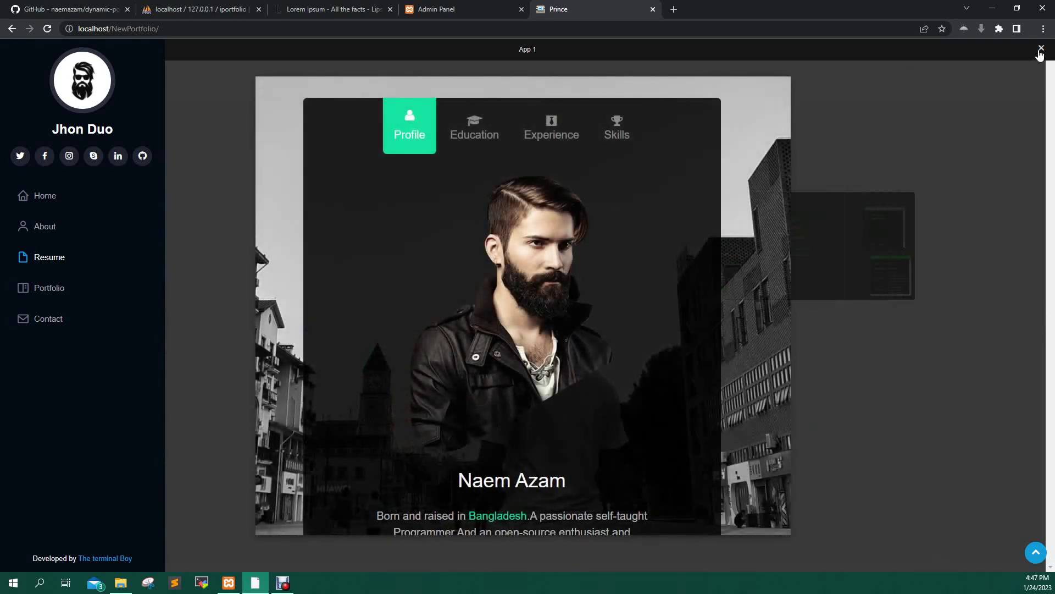
left_click(1041, 51)
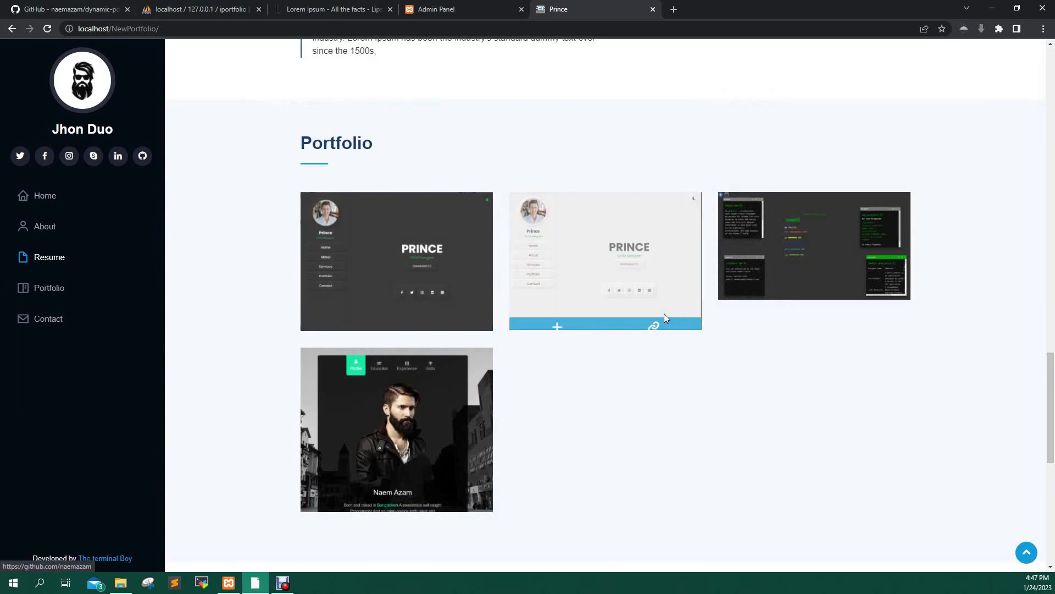
Scroll down to the Contact section with its message form
scroll(331, 352, "down", 1)
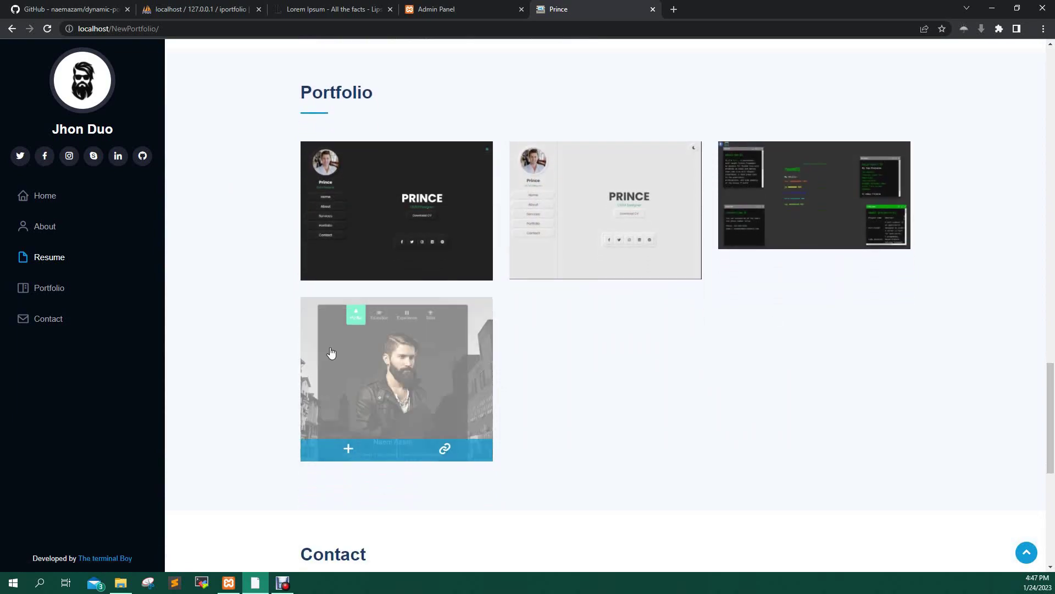
scroll(331, 352, "down", 3)
scroll(327, 353, "down", 3)
scroll(352, 302, "down", 2)
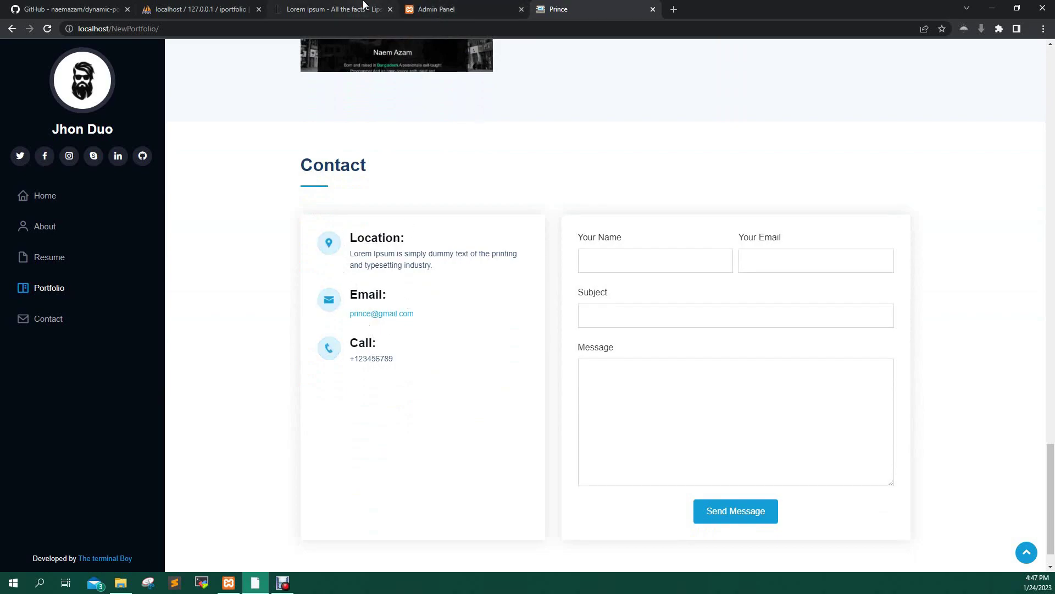
In the Admin Panel, go through the sidebar pages to Edit Portfolio
left_click(511, 6)
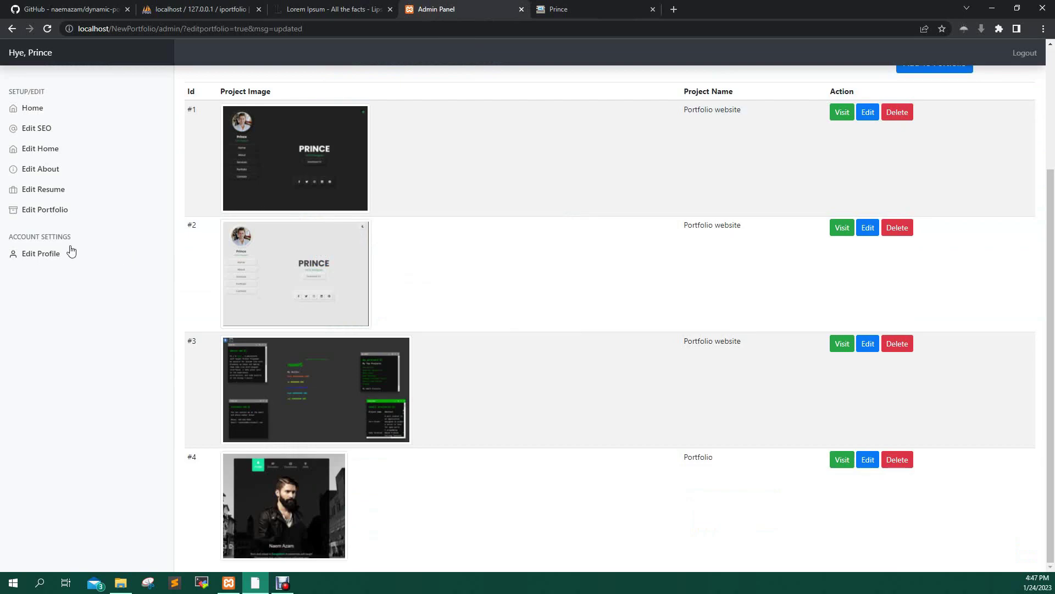
left_click(49, 254)
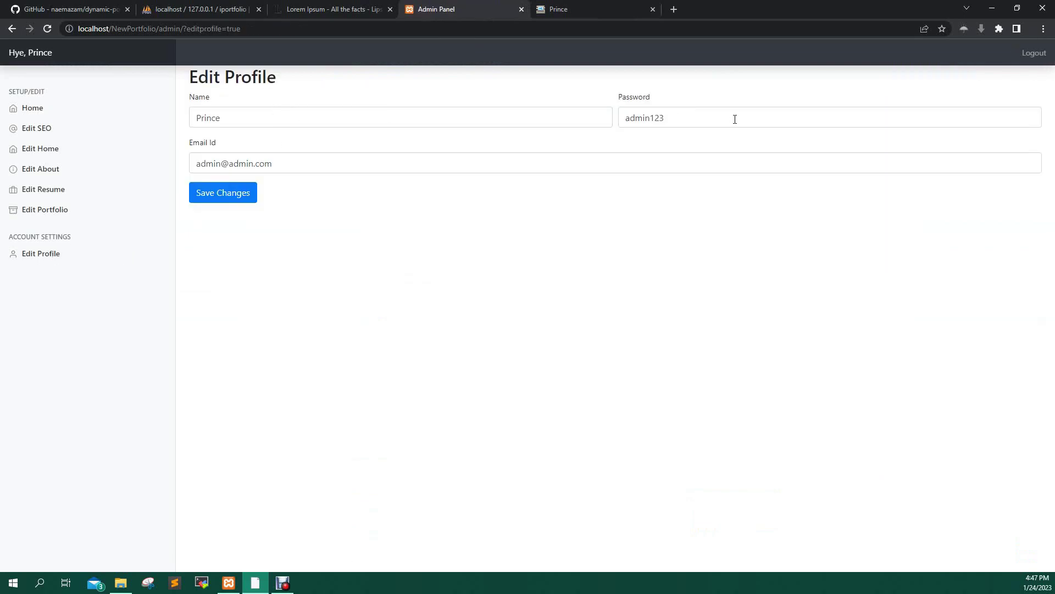
left_click(32, 128)
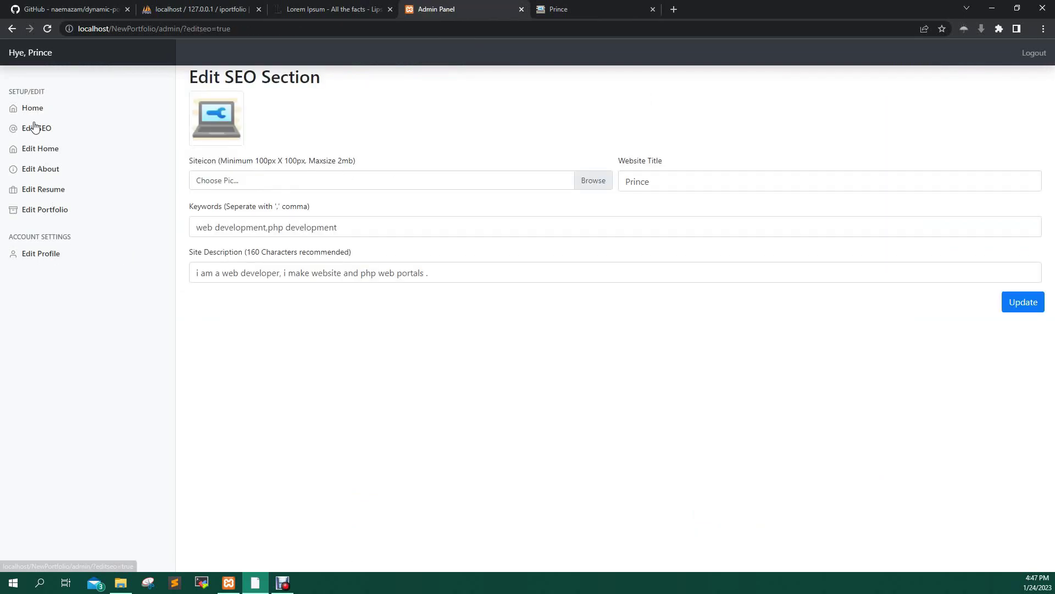
left_click(43, 113)
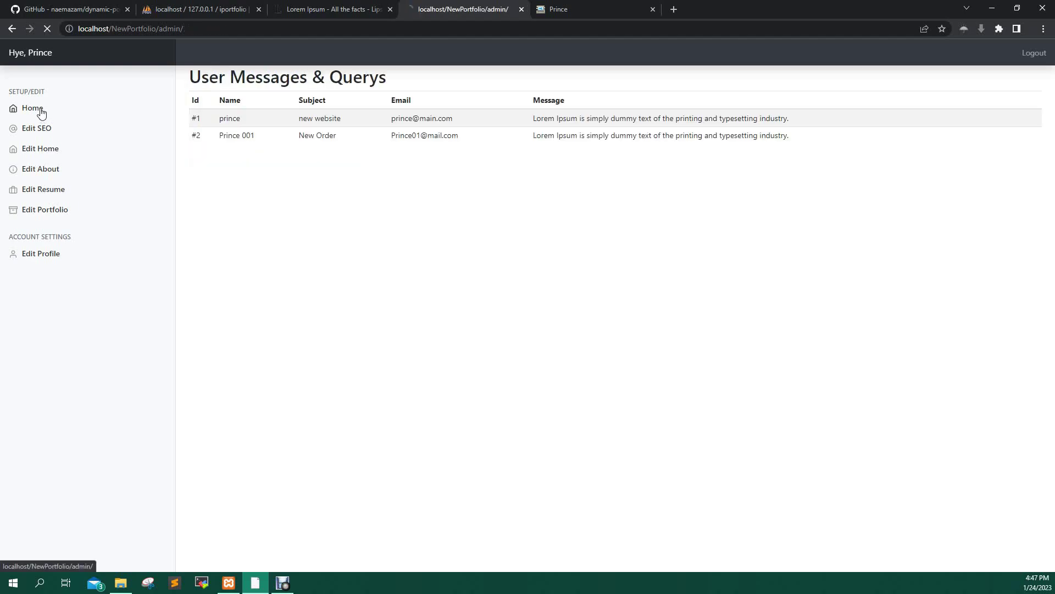
left_click(38, 155)
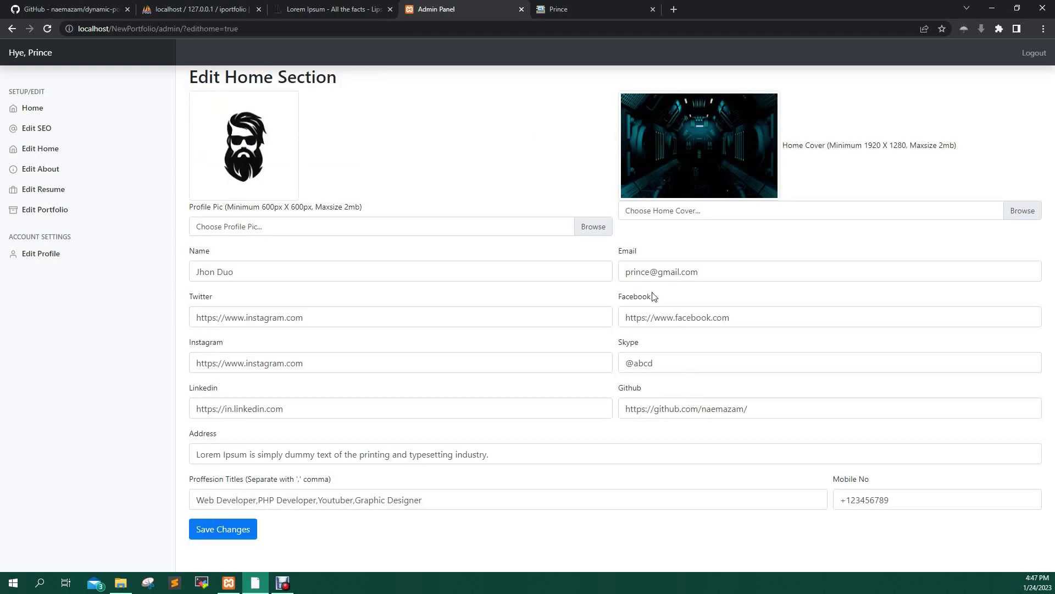
left_click(48, 192)
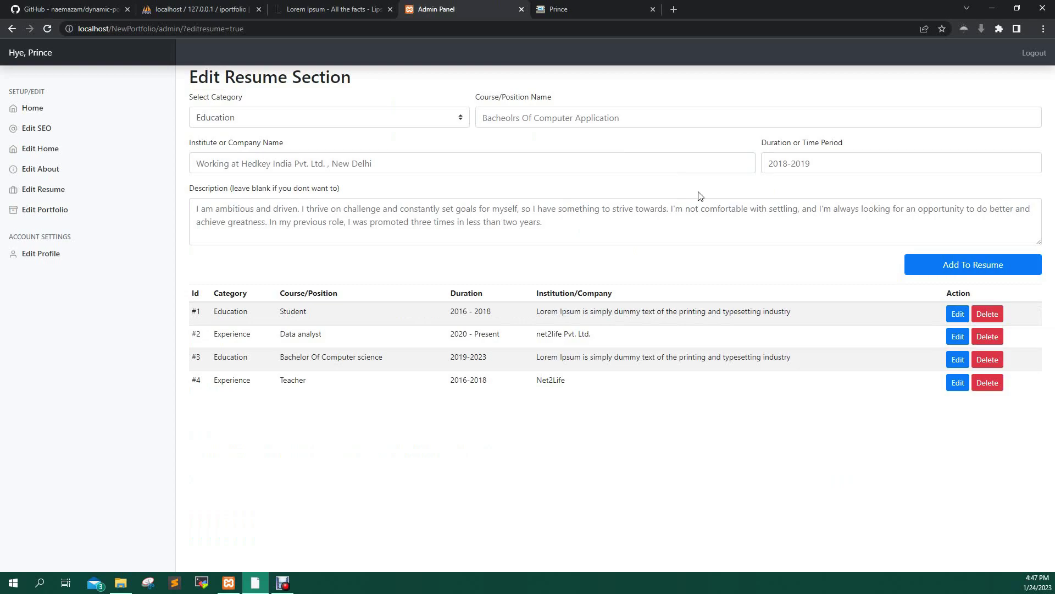
left_click(44, 210)
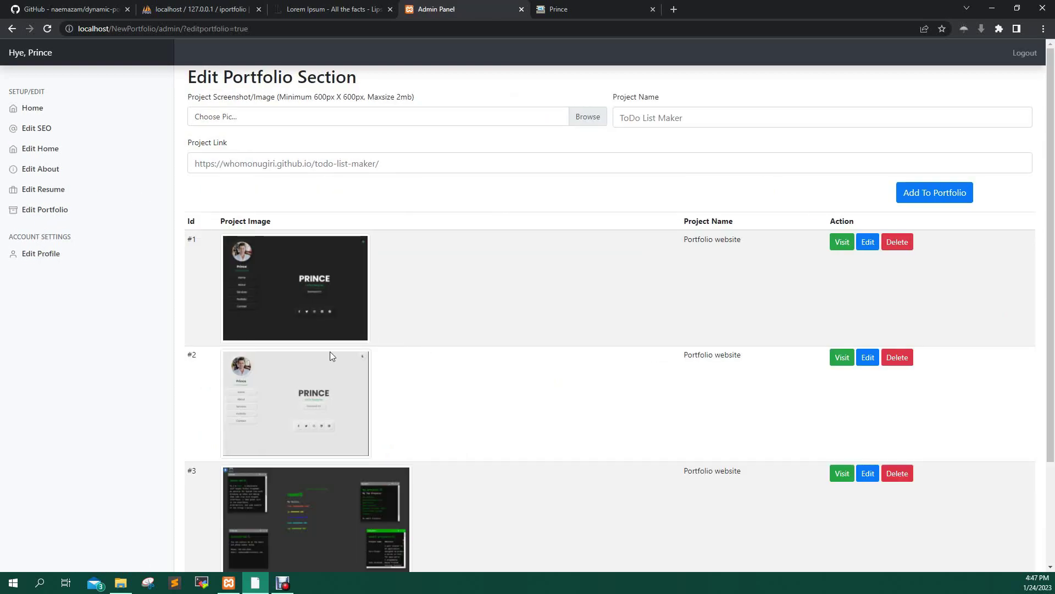
Delete project #4 from the portfolio list and return to the public site
scroll(664, 524, "down", 2)
left_click(897, 459)
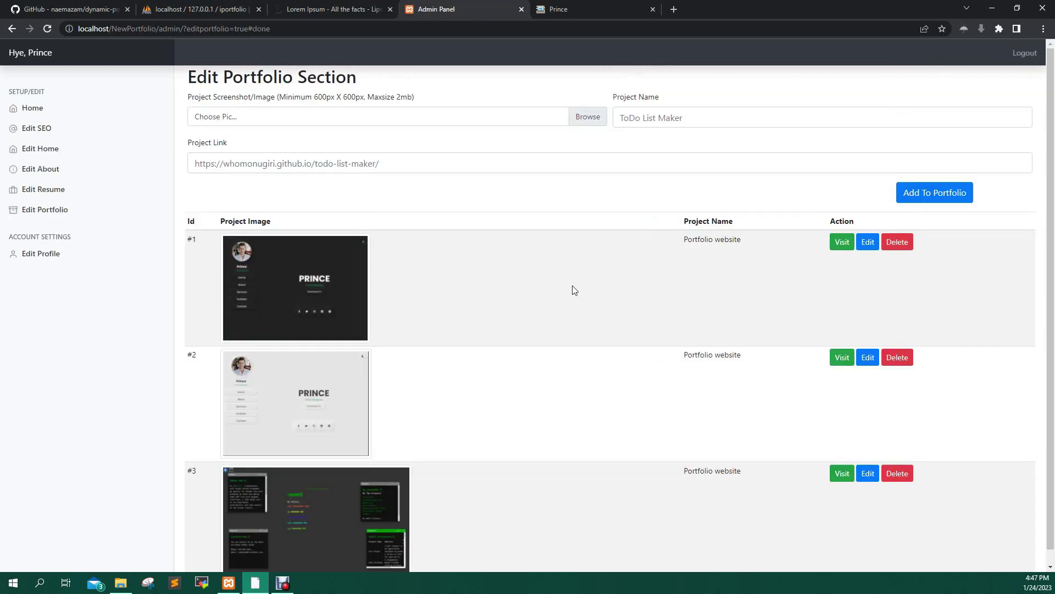
left_click(598, 6)
Confirm the Portfolio grid shows three projects, then use back-to-top to reach the Home hero
scroll(501, 151, "up", 5)
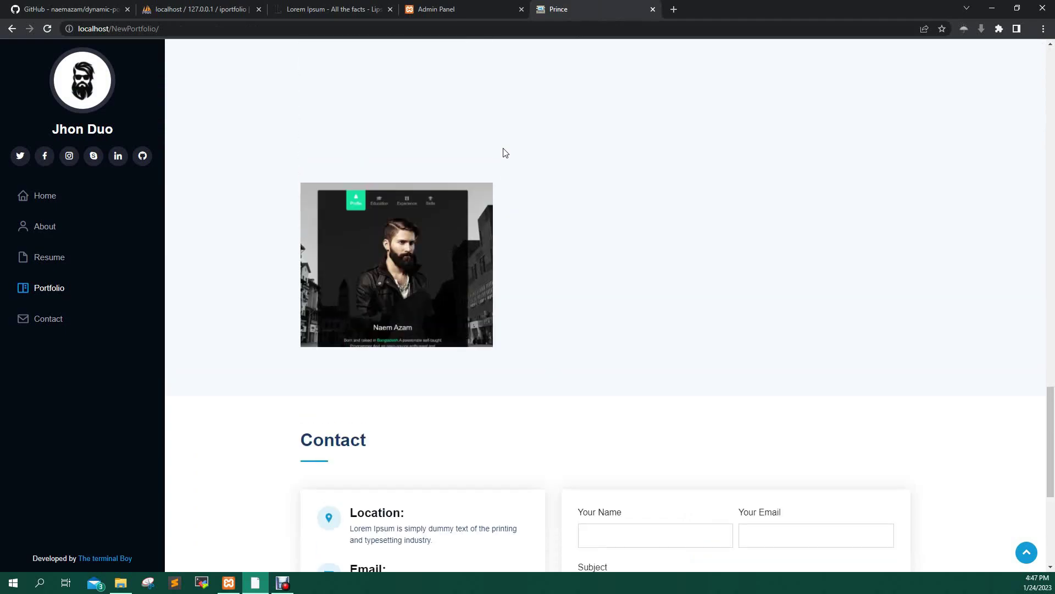
scroll(374, 136, "up", 3)
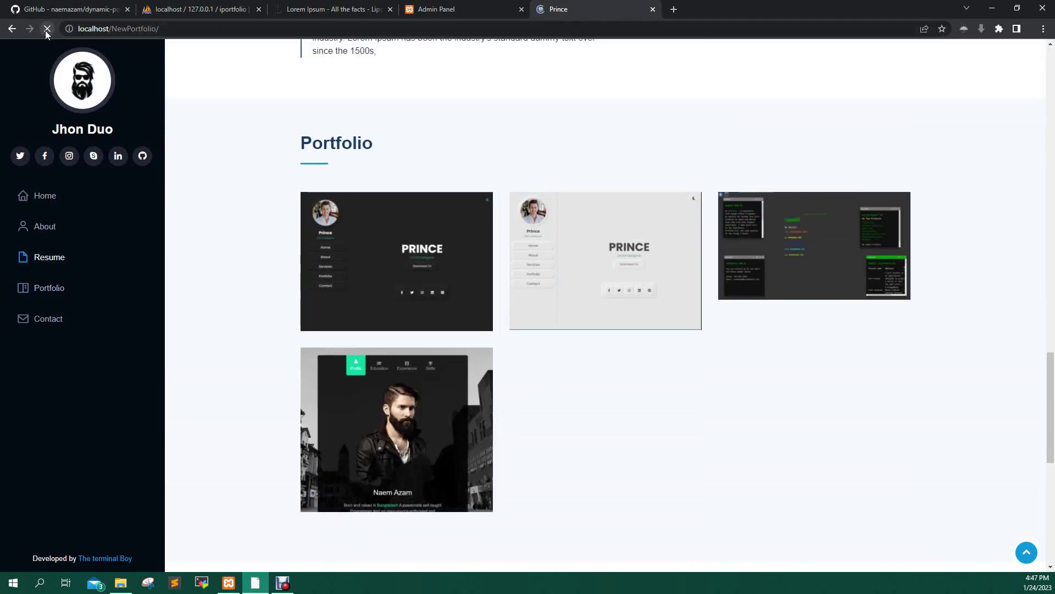
left_click(479, 5)
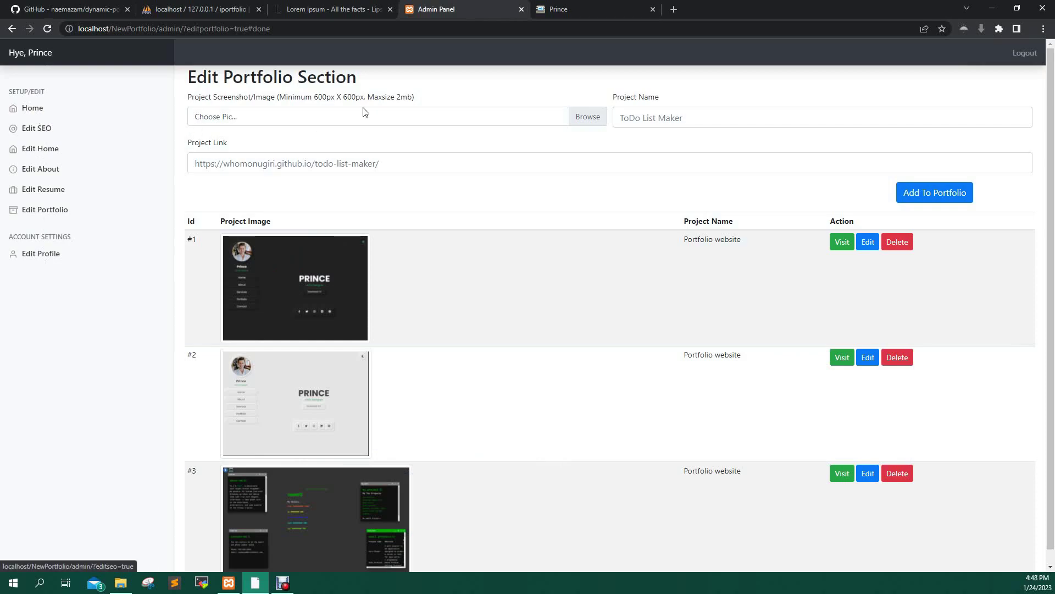
left_click(577, 6)
scroll(286, 358, "down", 3)
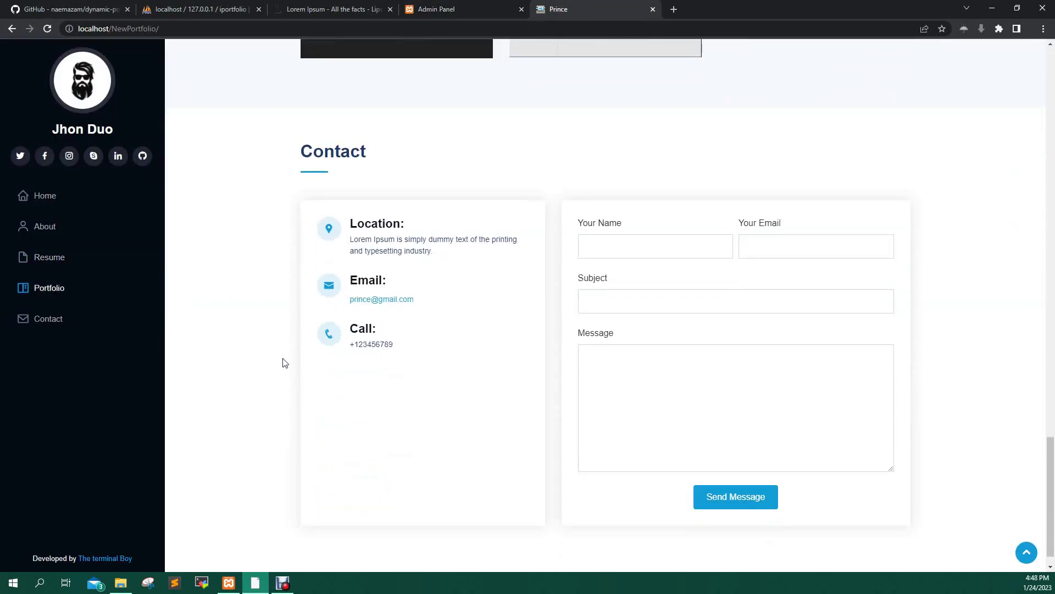
left_click(1026, 552)
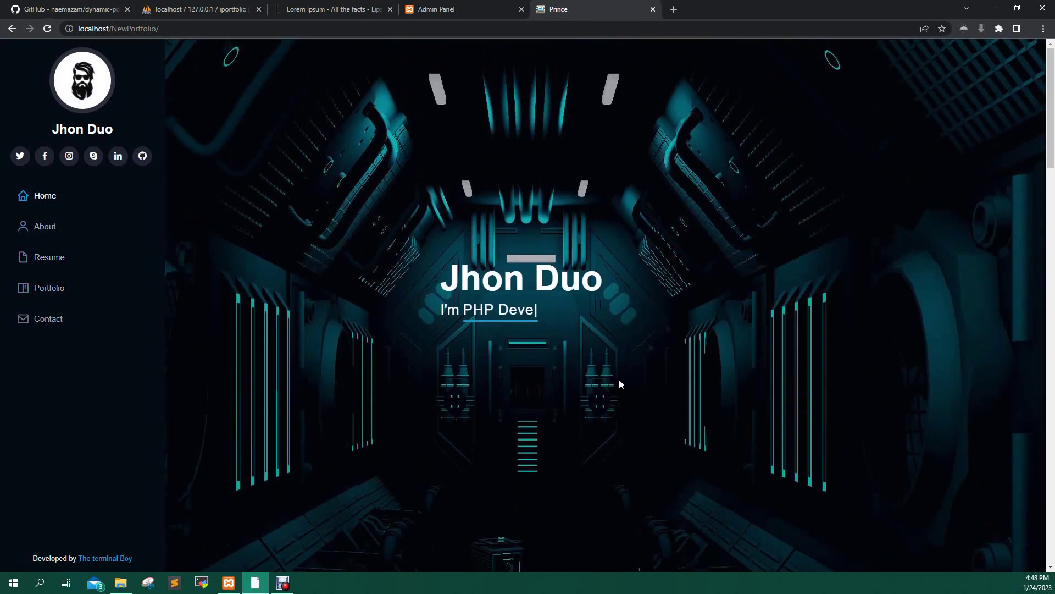
In phone emulation, use the mobile menu to visit About, Resume, Portfolio and Contact, then return to top
key("ctrl+shift+i")
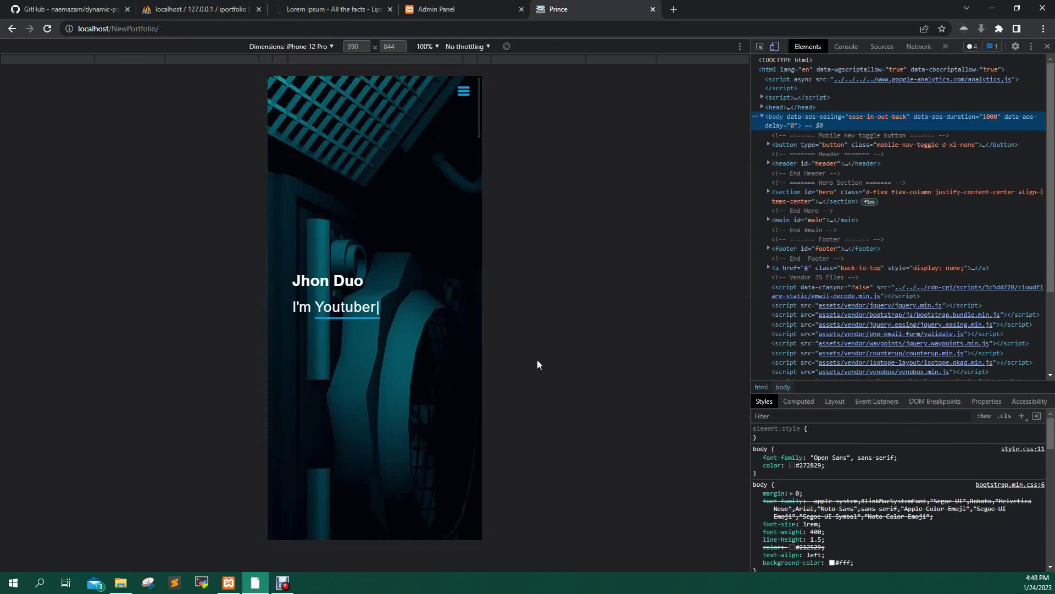
left_click(463, 91)
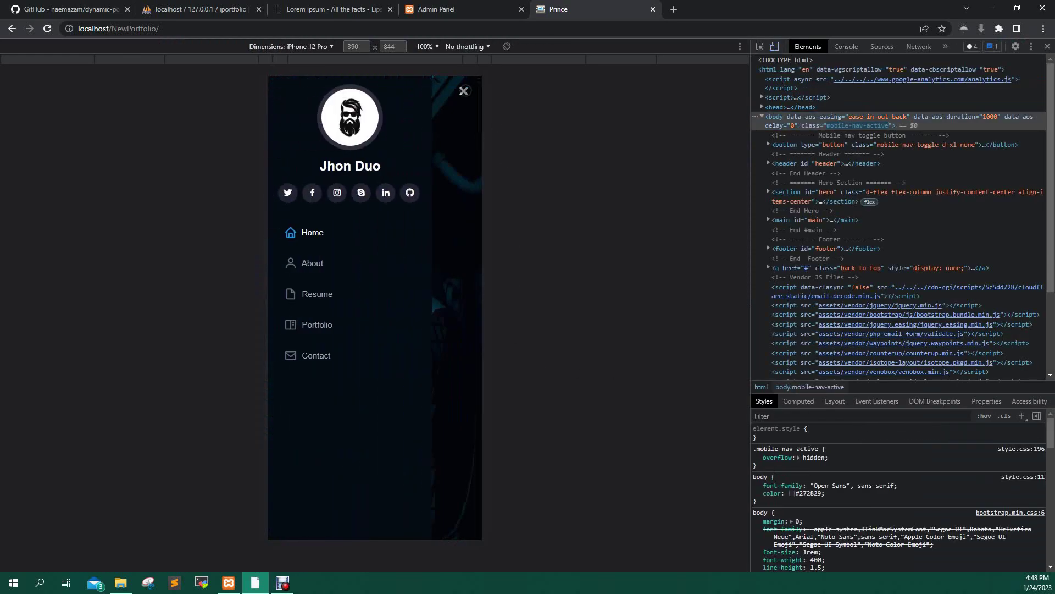
left_click(319, 263)
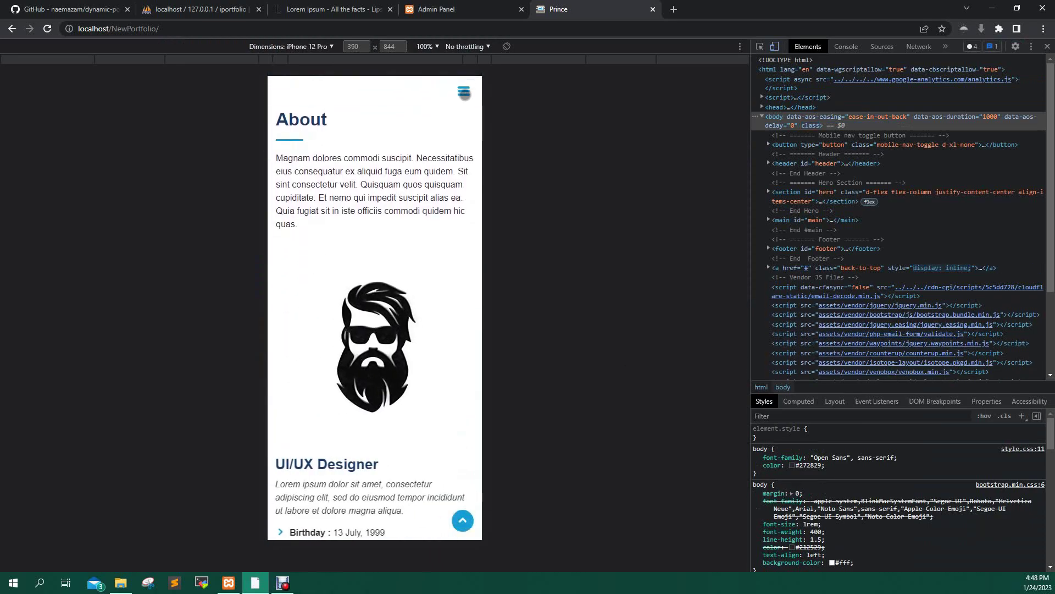
left_click(464, 92)
left_click(317, 294)
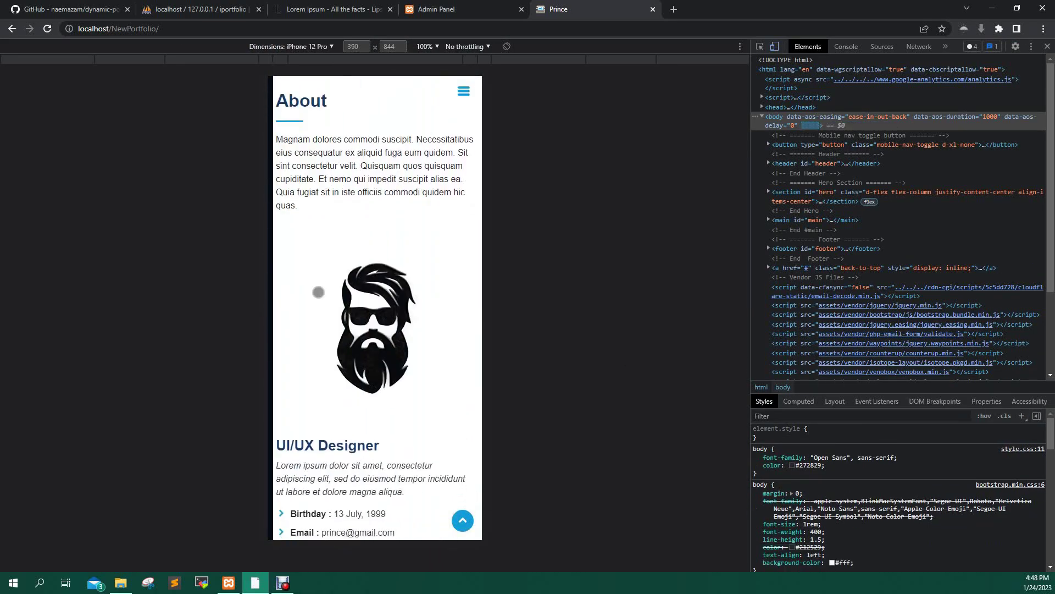
left_click(463, 92)
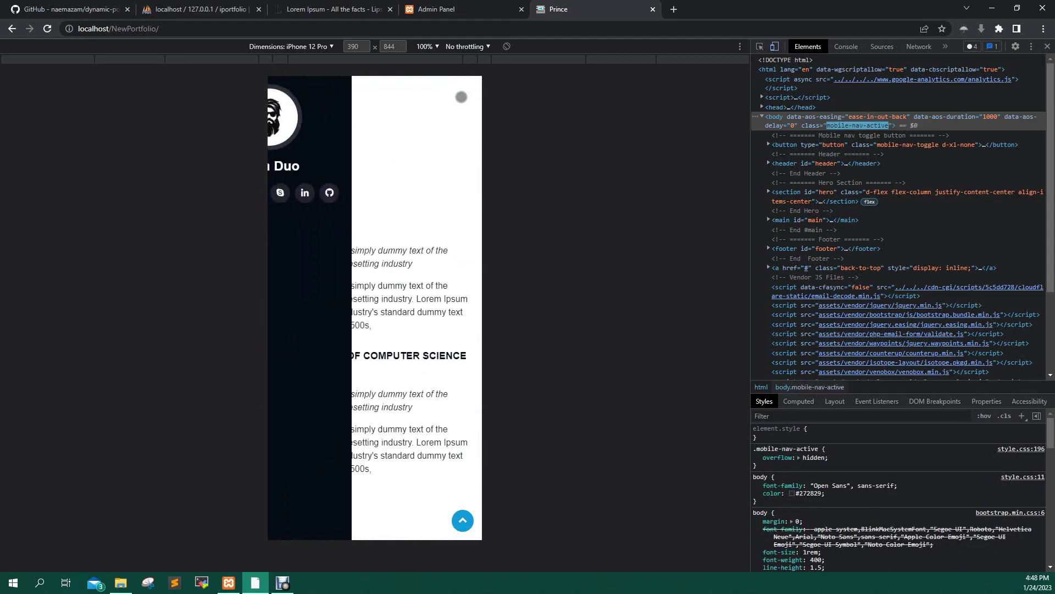
left_click(311, 329)
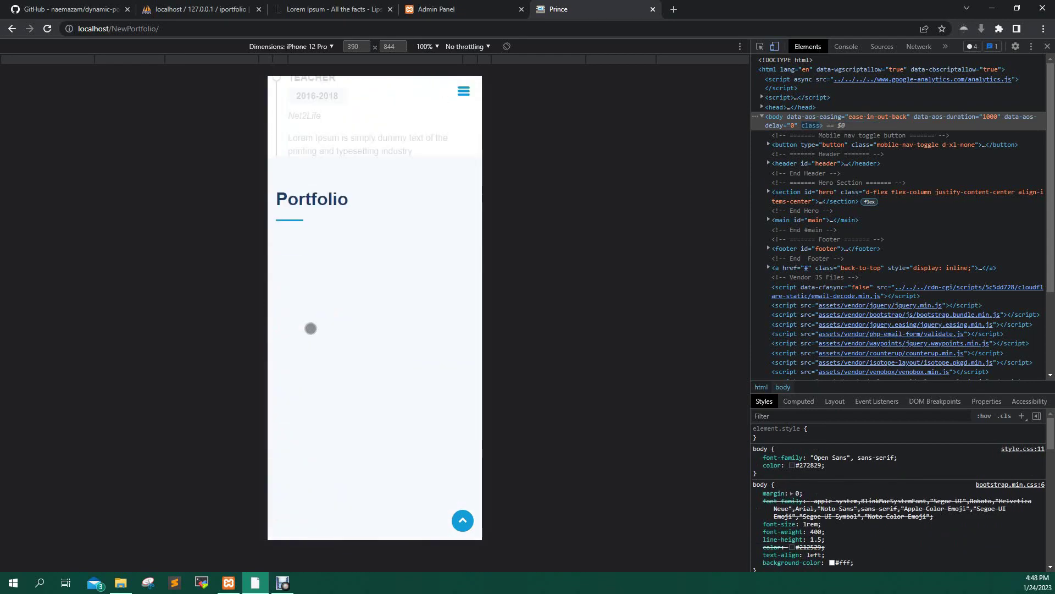
left_click(464, 91)
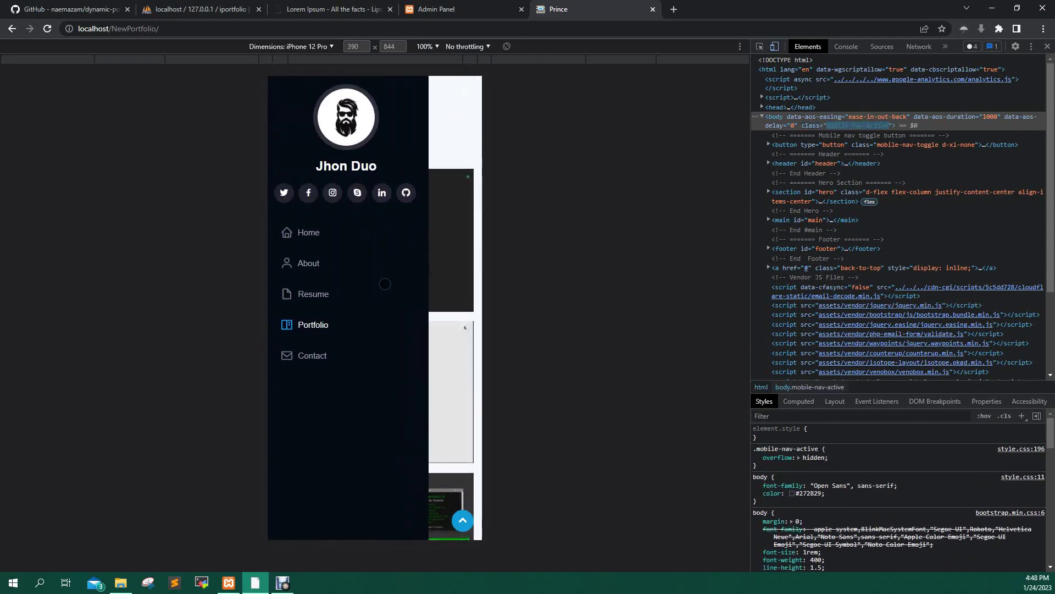
left_click(317, 354)
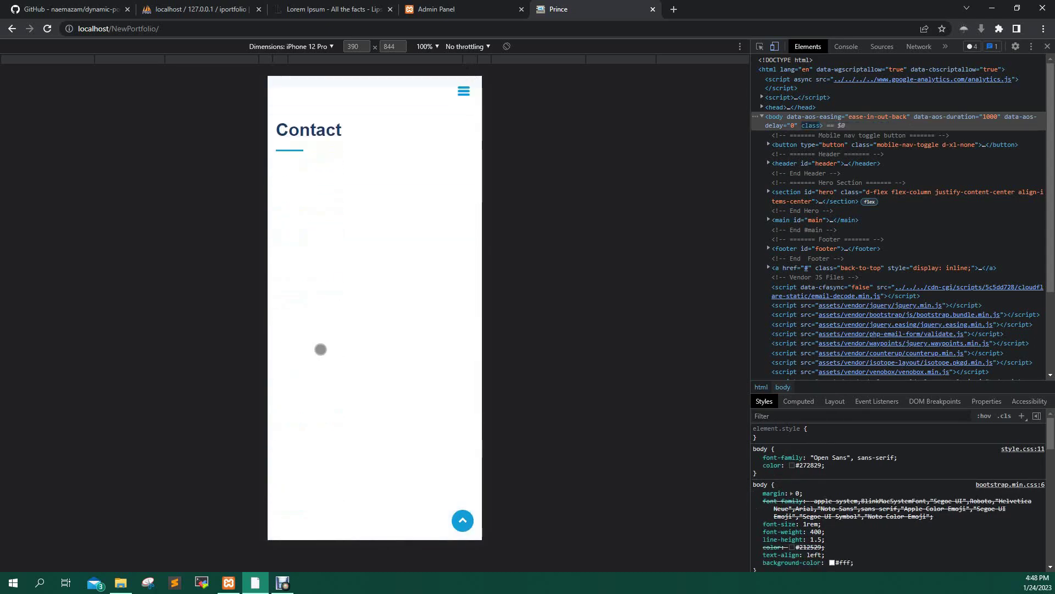
left_click(464, 521)
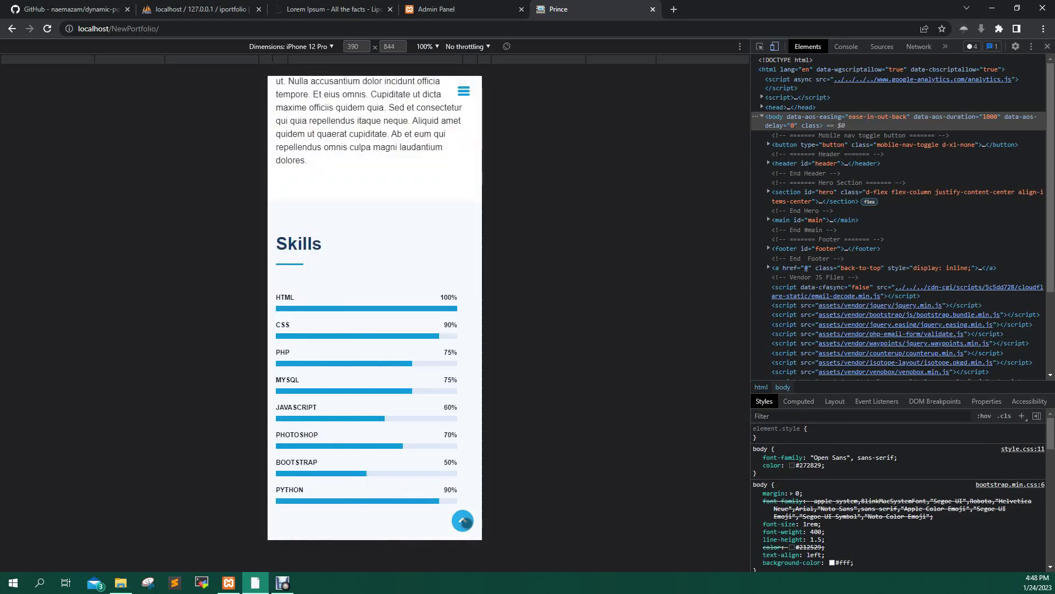
Scroll down through the whole mobile layout of the portfolio page
scroll(404, 279, "down", 3)
scroll(404, 279, "down", 4)
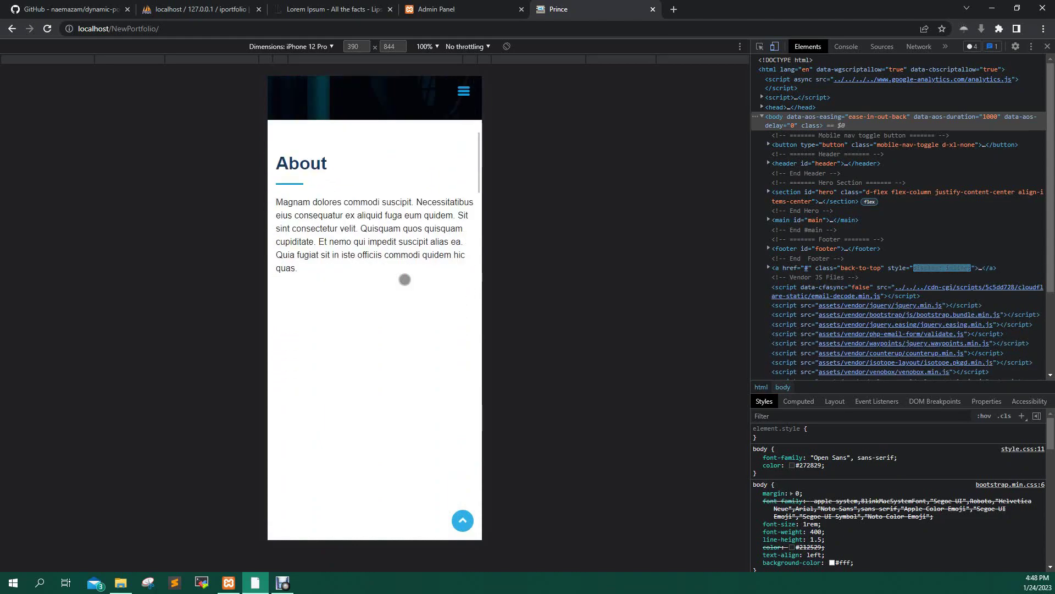
scroll(404, 279, "down", 3)
scroll(405, 279, "down", 2)
scroll(404, 279, "down", 3)
scroll(405, 280, "down", 3)
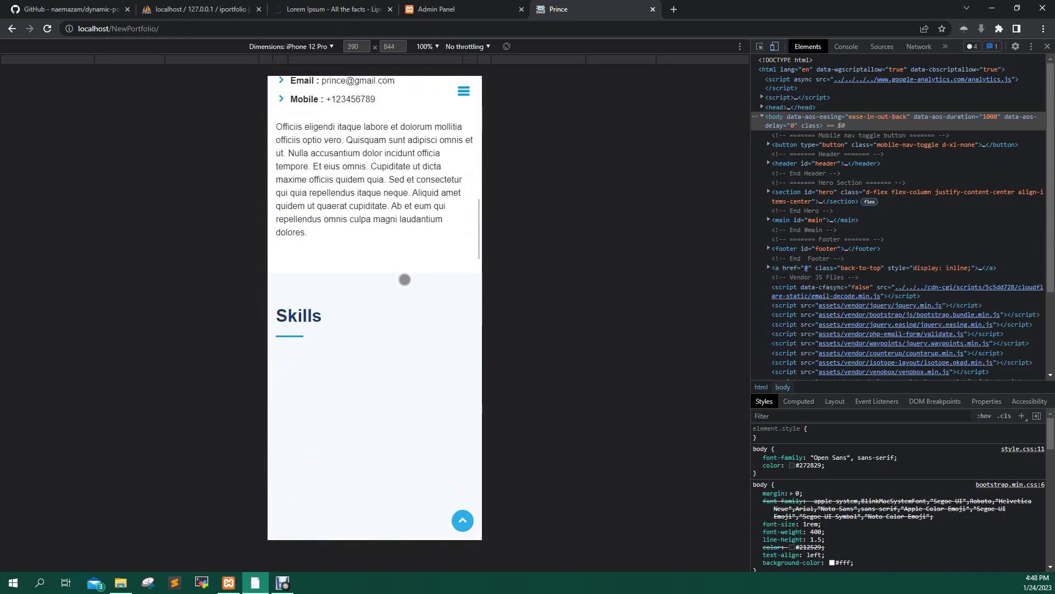
scroll(404, 279, "down", 3)
scroll(404, 279, "down", 3)
scroll(405, 280, "down", 3)
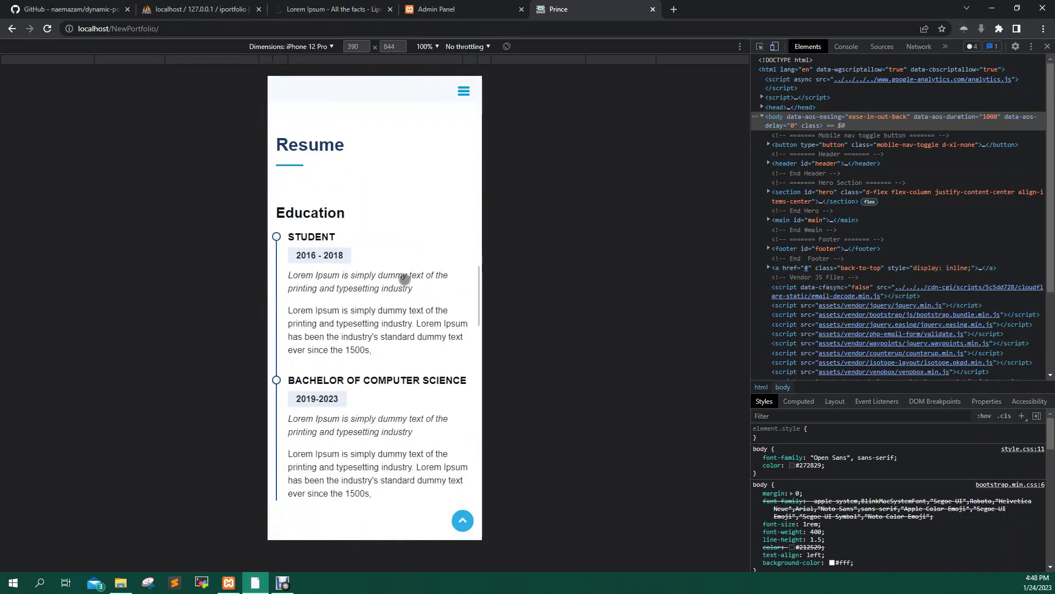
scroll(404, 279, "down", 4)
scroll(405, 280, "down", 3)
scroll(405, 279, "down", 4)
scroll(405, 279, "down", 1)
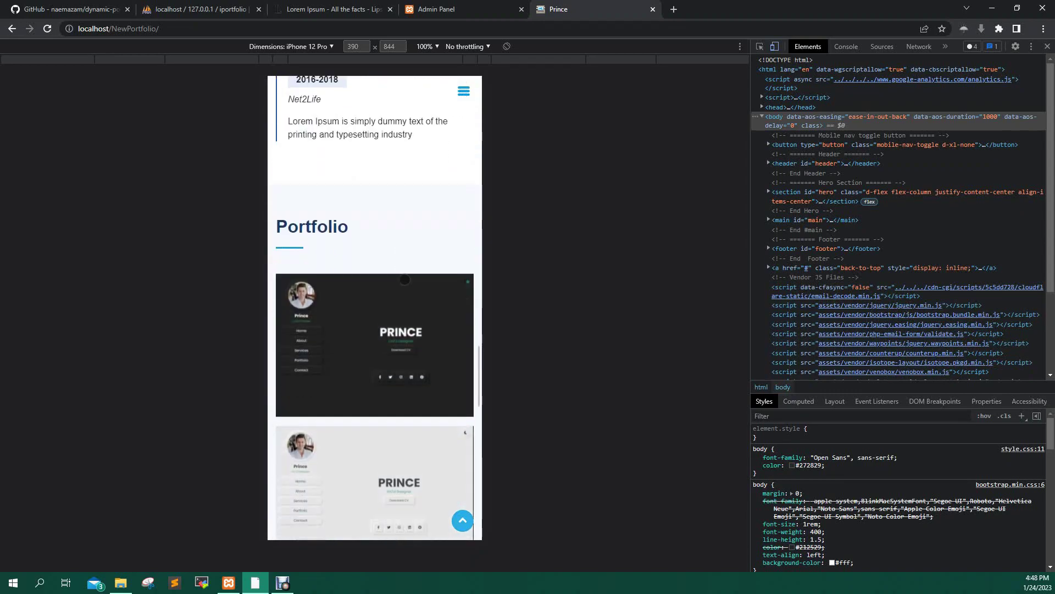
scroll(405, 279, "down", 2)
scroll(404, 279, "down", 5)
scroll(404, 279, "down", 4)
scroll(404, 279, "down", 2)
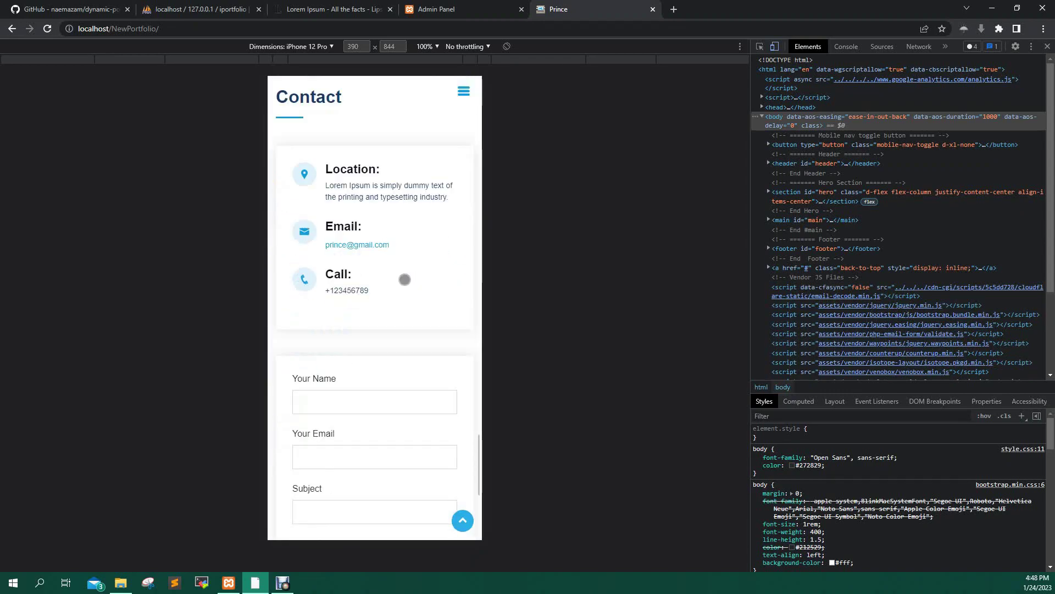
scroll(405, 279, "down", 3)
scroll(405, 279, "down", 2)
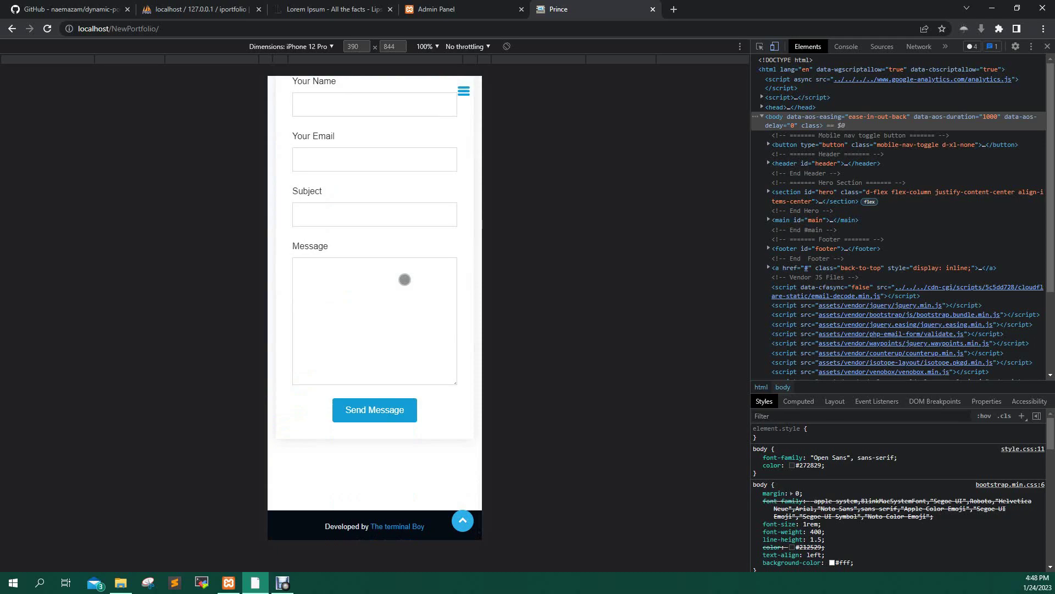
Switch emulation to Samsung Galaxy A51/71, then S8+, and test the mobile menu's Home link
left_click(292, 48)
left_click(295, 221)
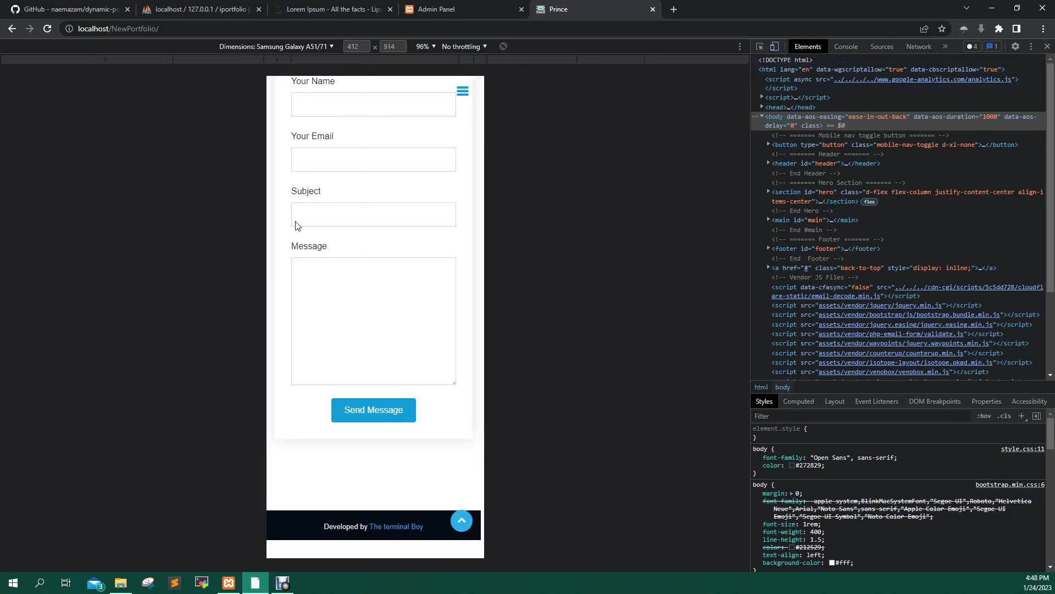
left_click(306, 49)
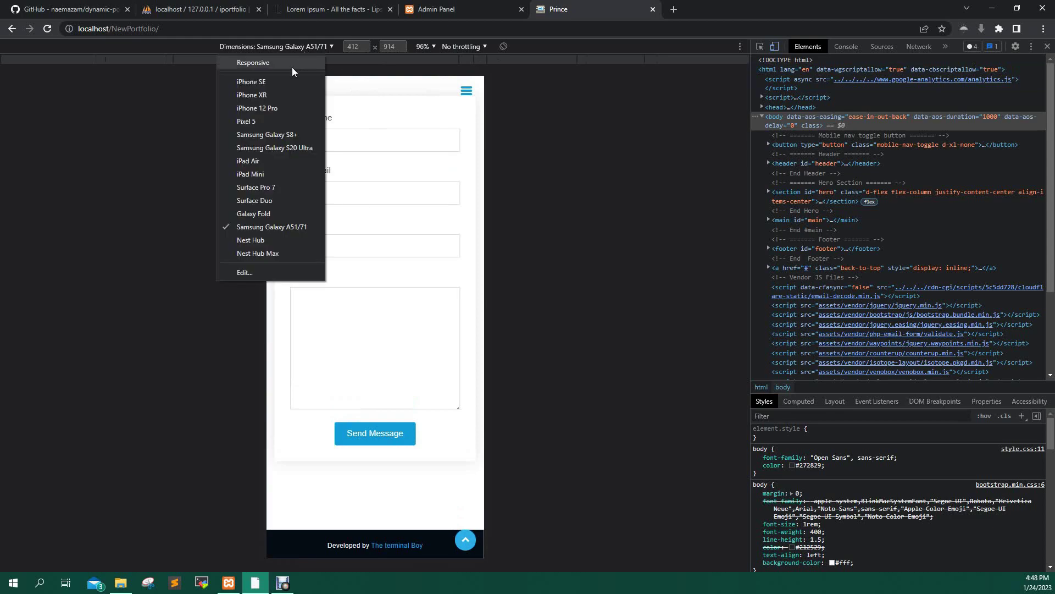
left_click(263, 138)
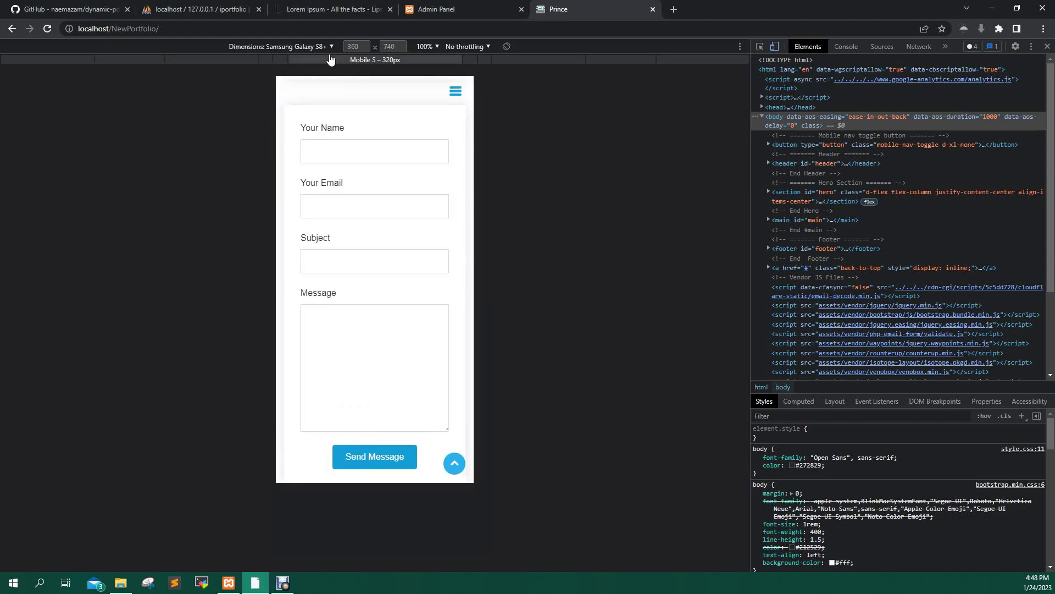
left_click(450, 92)
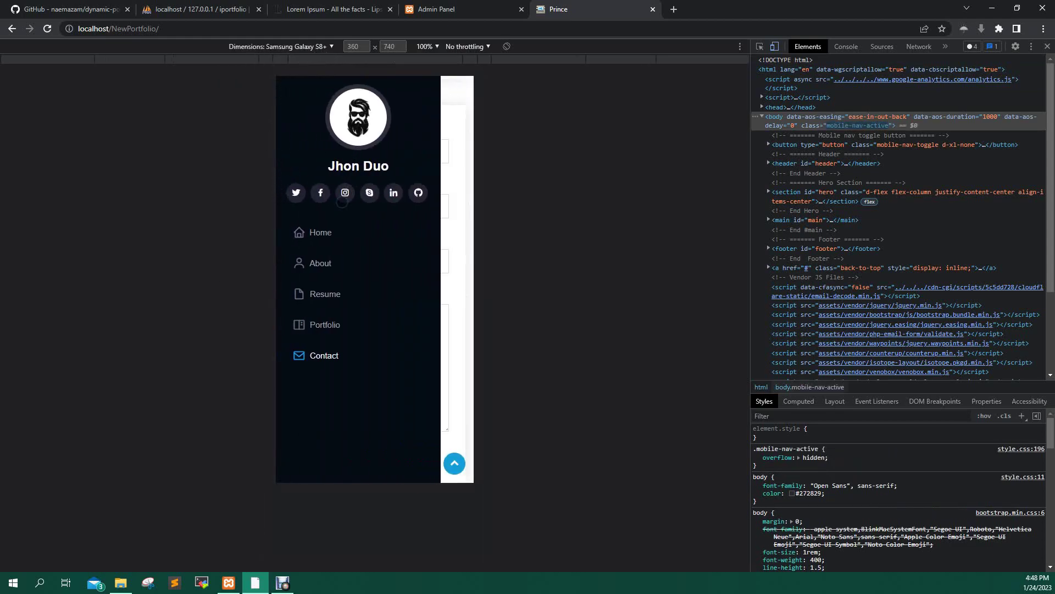
left_click(321, 232)
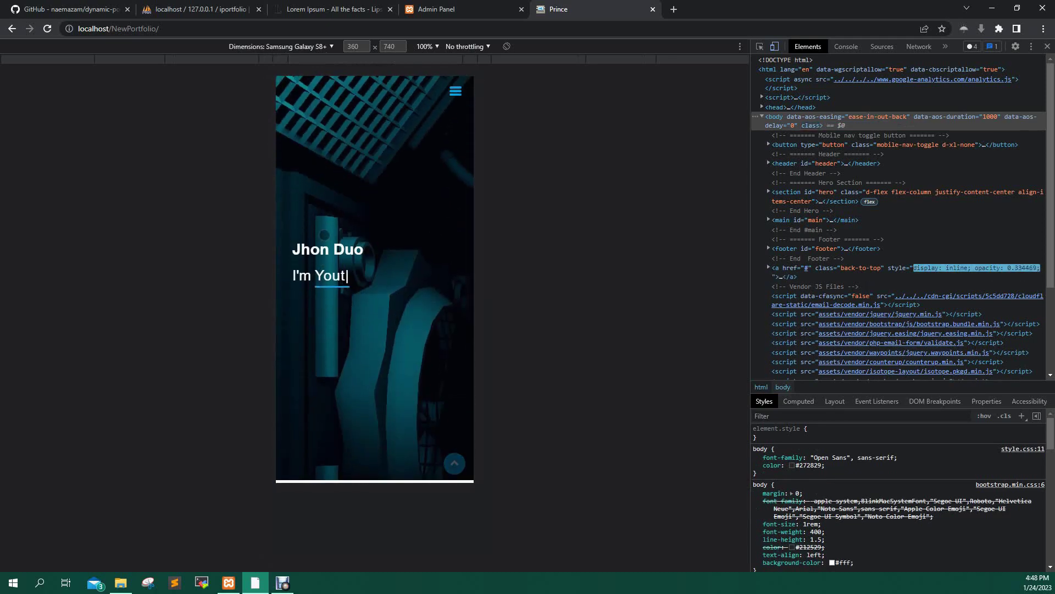
Dismiss the device list unchanged and close DevTools to restore the desktop layout
left_click(278, 48)
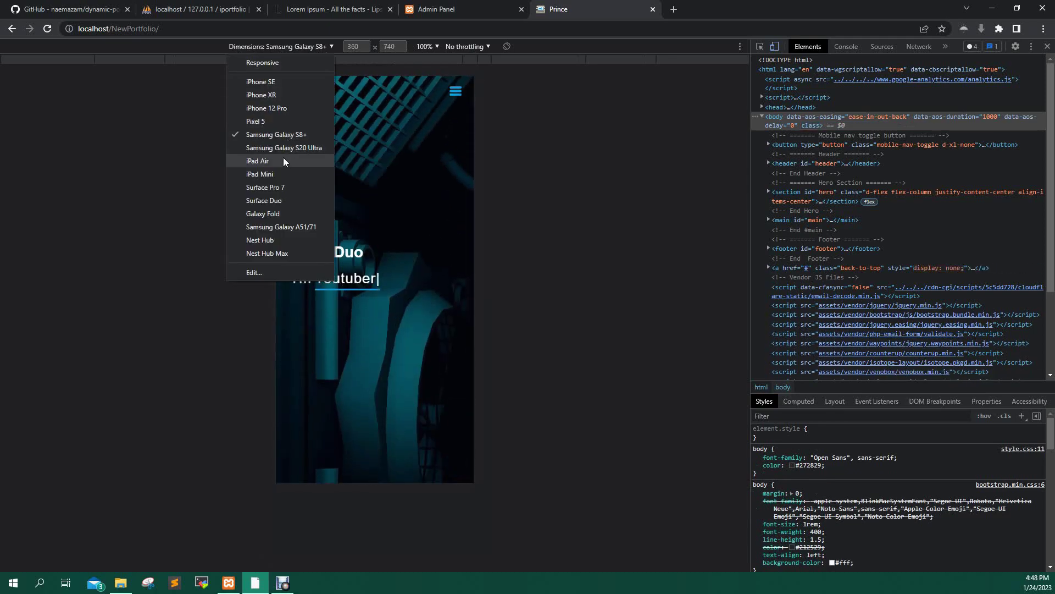
left_click(700, 77)
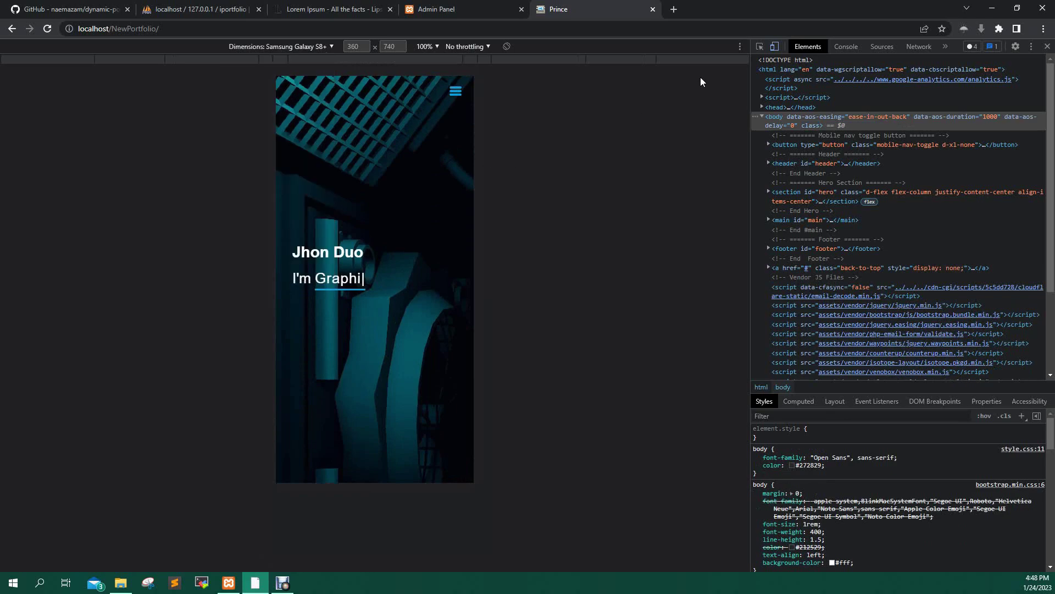
left_click(1045, 49)
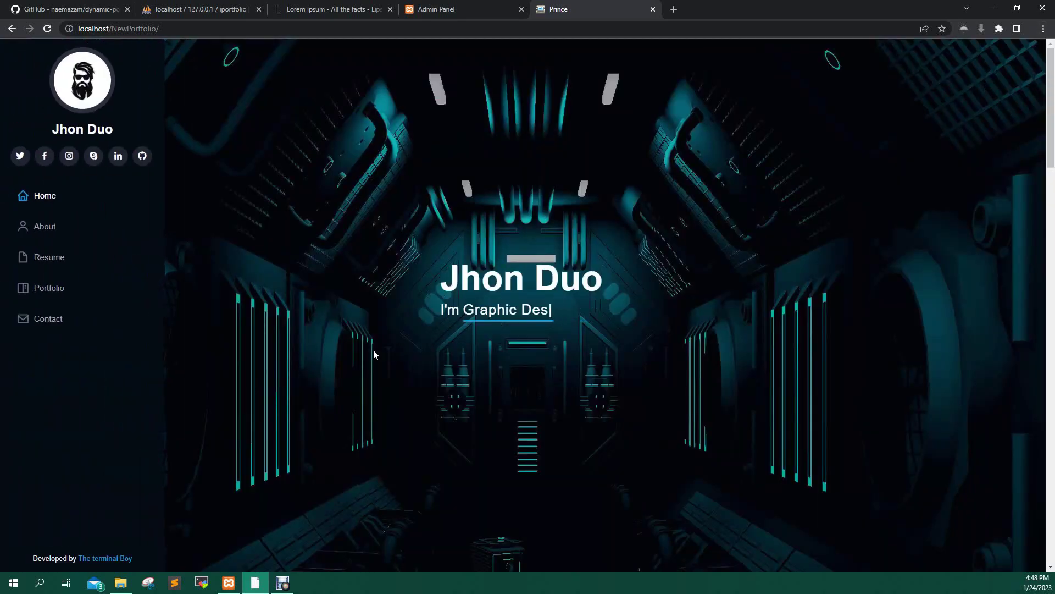
Replace the Name field in Edit Home with the new owner name, save, and reload the portfolio
left_click(456, 7)
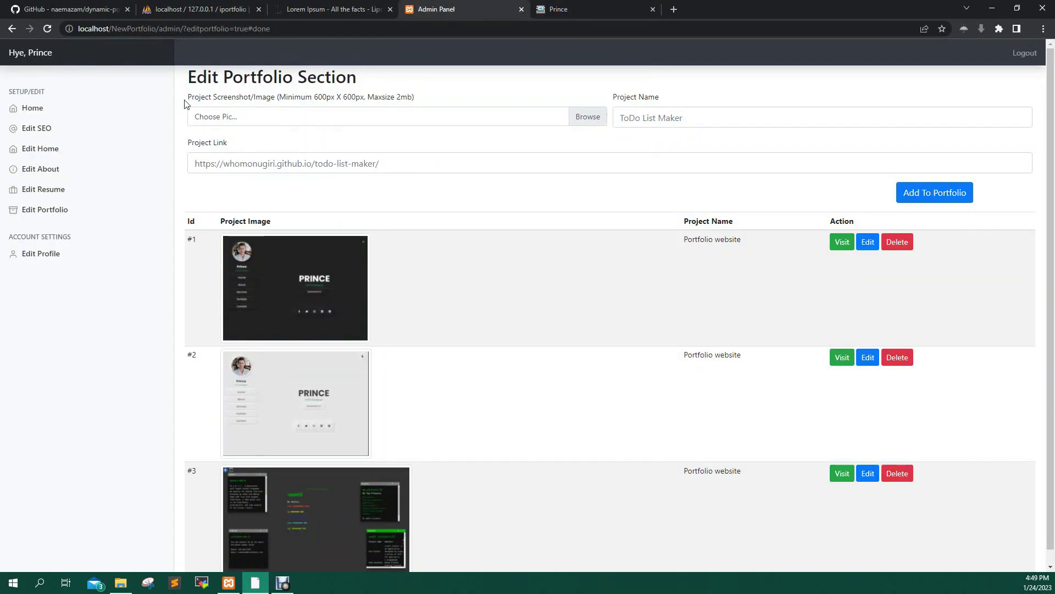
left_click(36, 128)
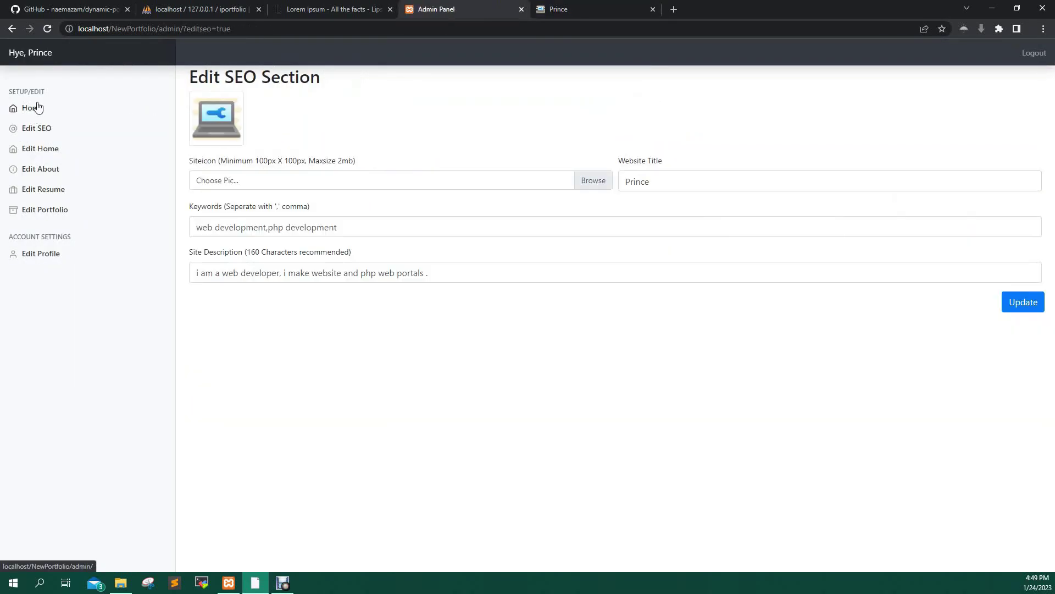
left_click(36, 107)
left_click(38, 147)
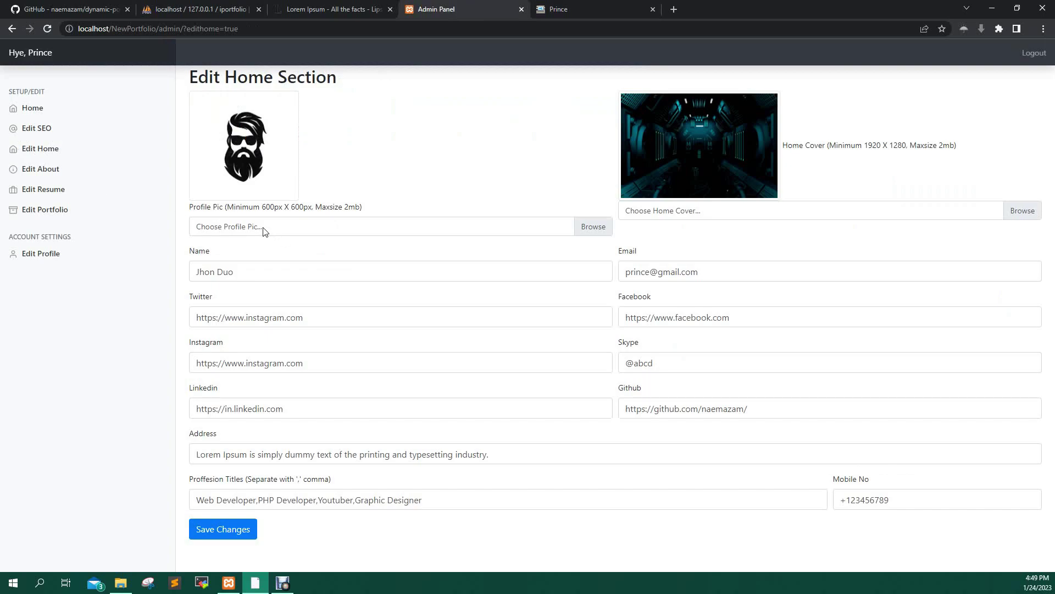
left_click_drag(243, 274, 163, 274)
type("Prince")
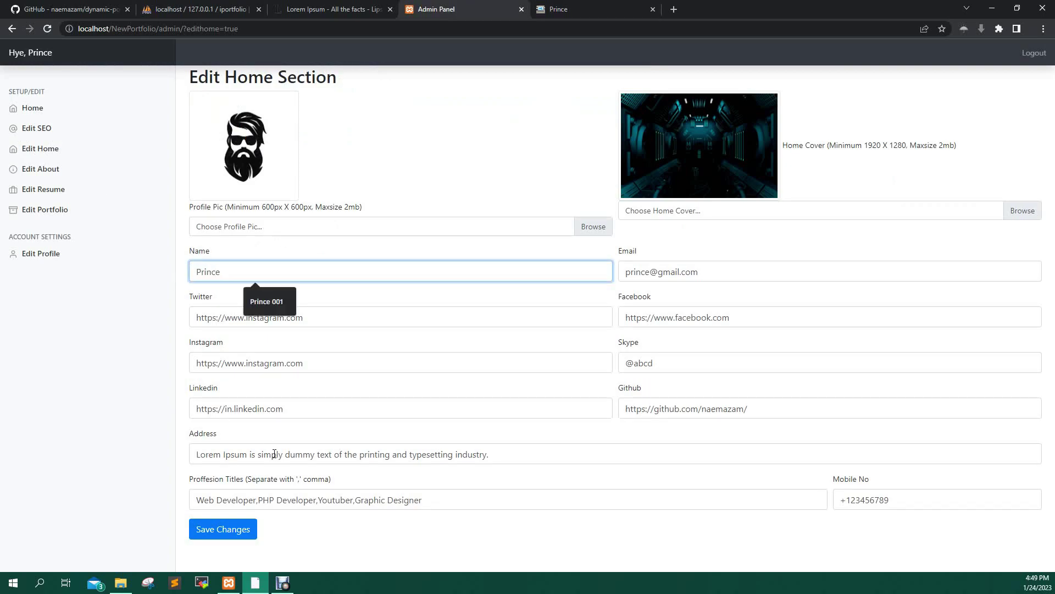
left_click(225, 529)
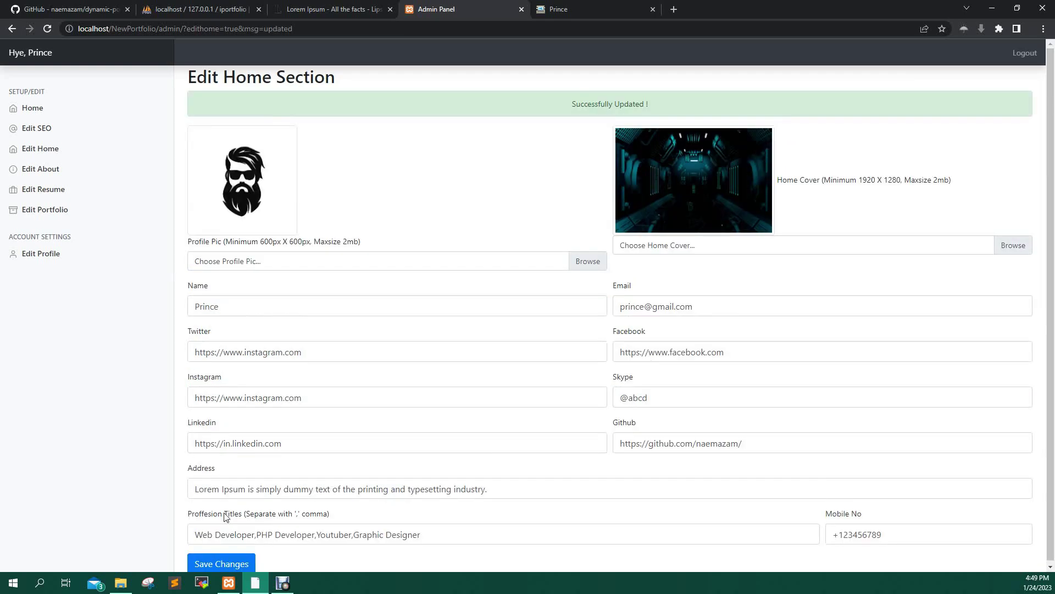
left_click(626, 9)
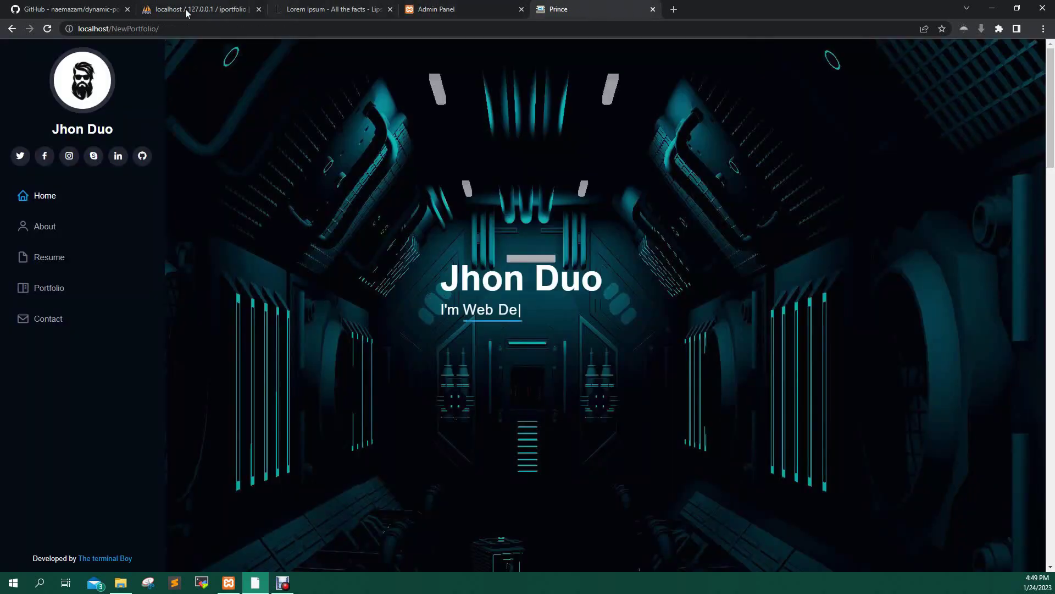
left_click(48, 30)
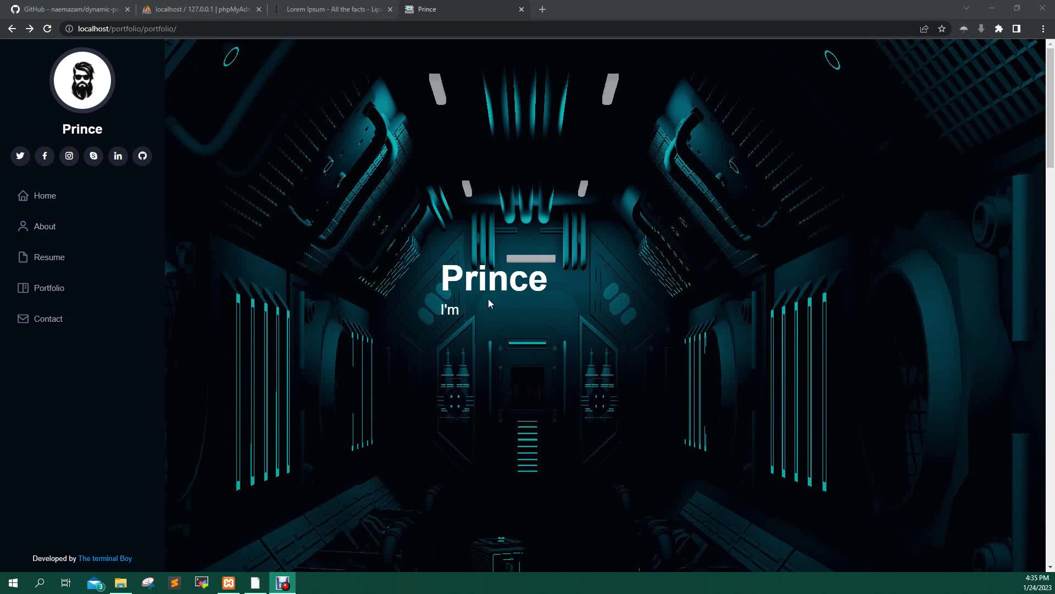
Download the repository as a ZIP via Code > Download ZIP, then switch to File Explorer
left_click(95, 5)
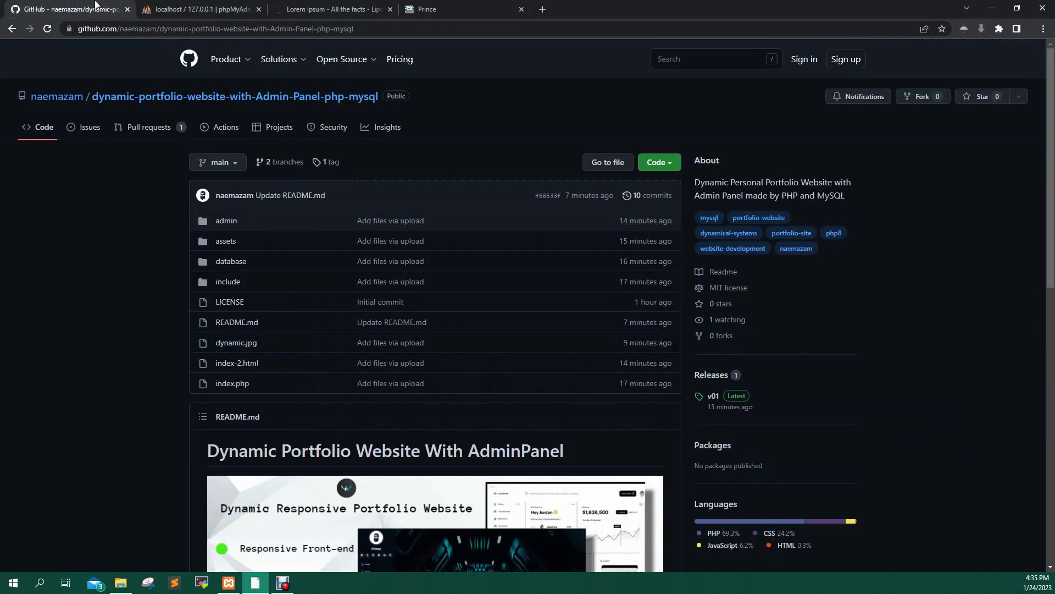
left_click(649, 166)
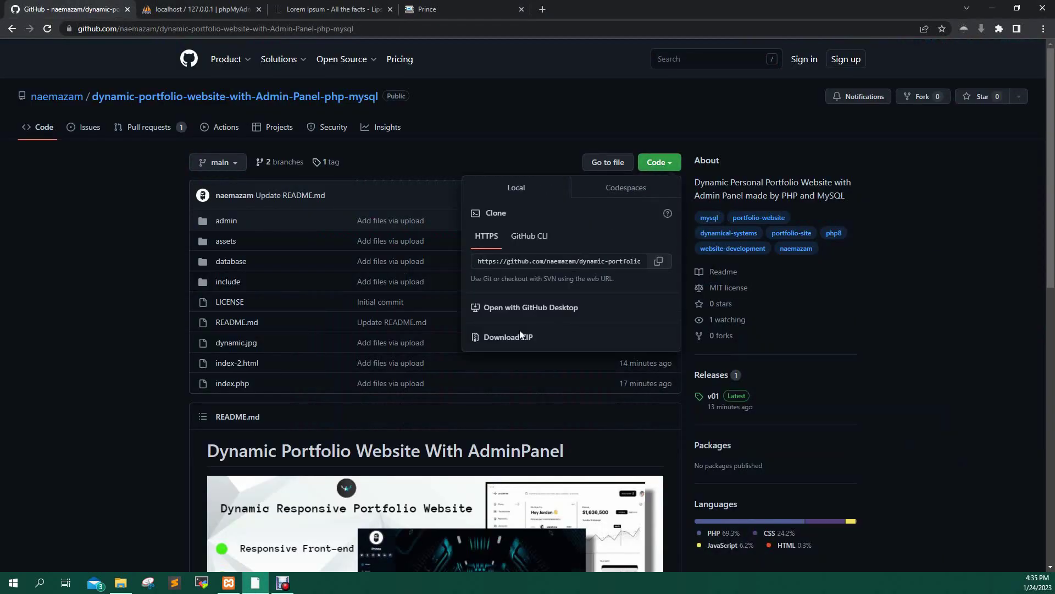
left_click(147, 267)
scroll(151, 267, "down", 3)
scroll(151, 267, "down", 6)
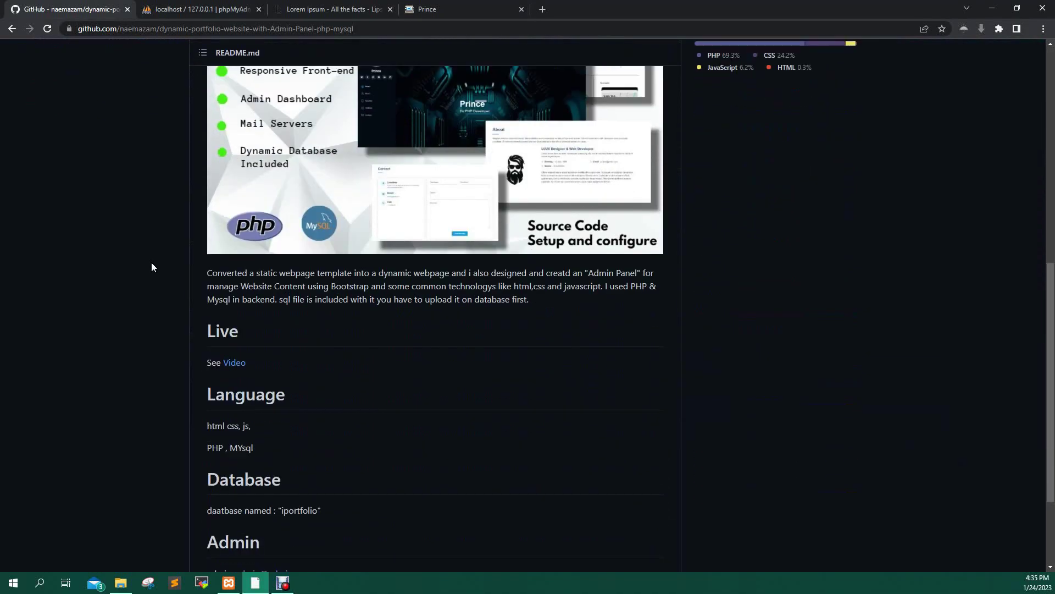
scroll(152, 262, "up", 10)
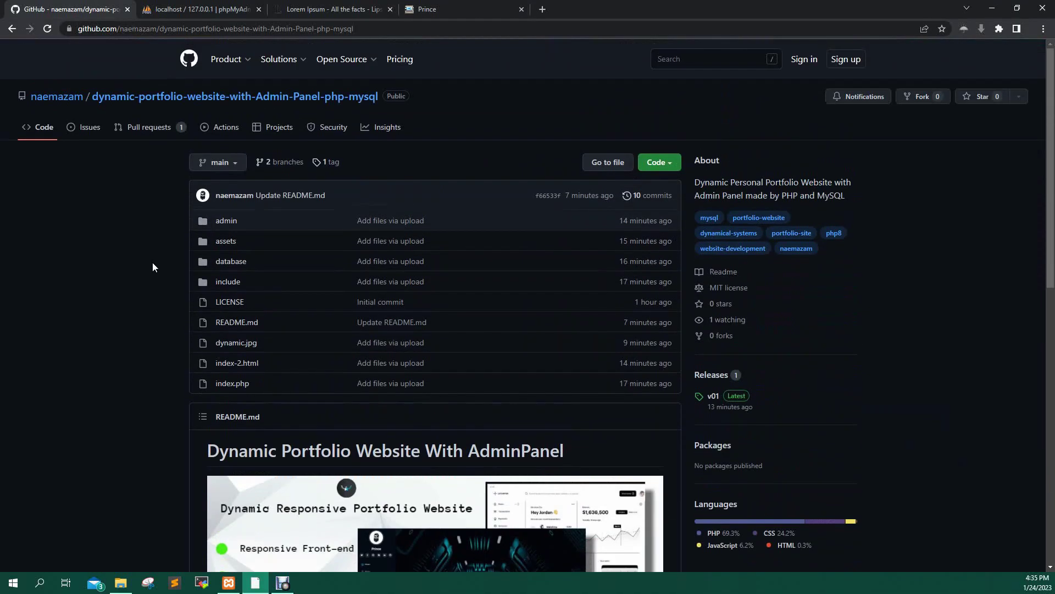
left_click(655, 162)
left_click(509, 337)
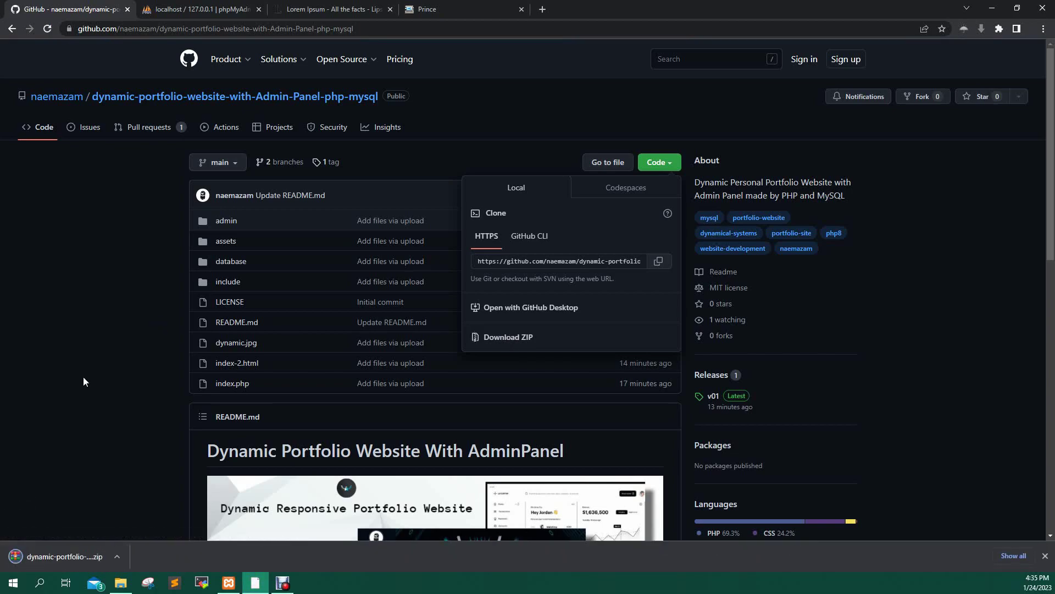
left_click(113, 323)
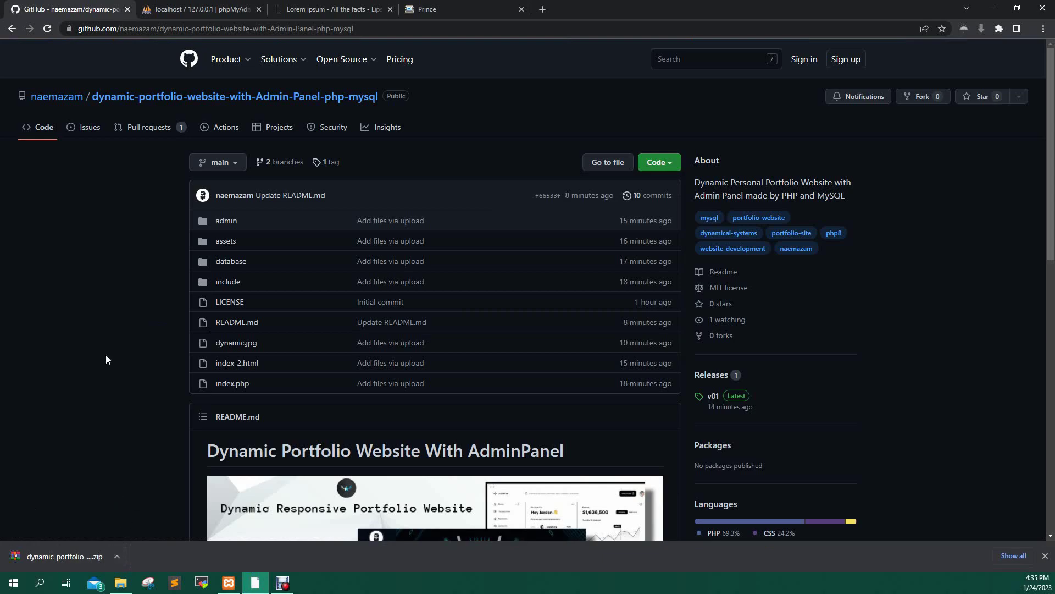
key("alt+Tab")
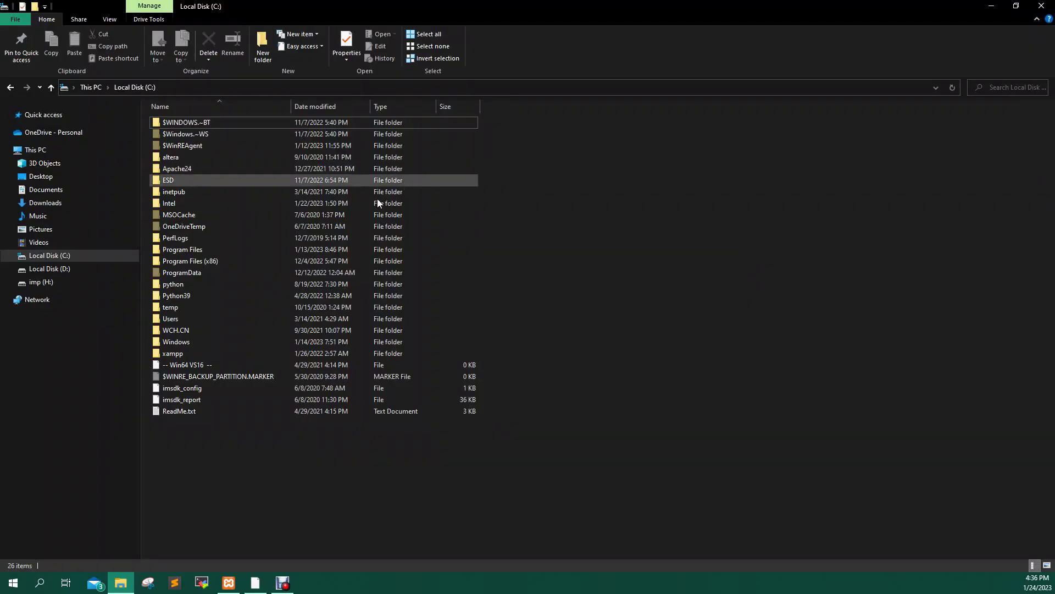
Paste the portfolio ZIP into C:\xampp\htdocs and extract it there
double_click(202, 354)
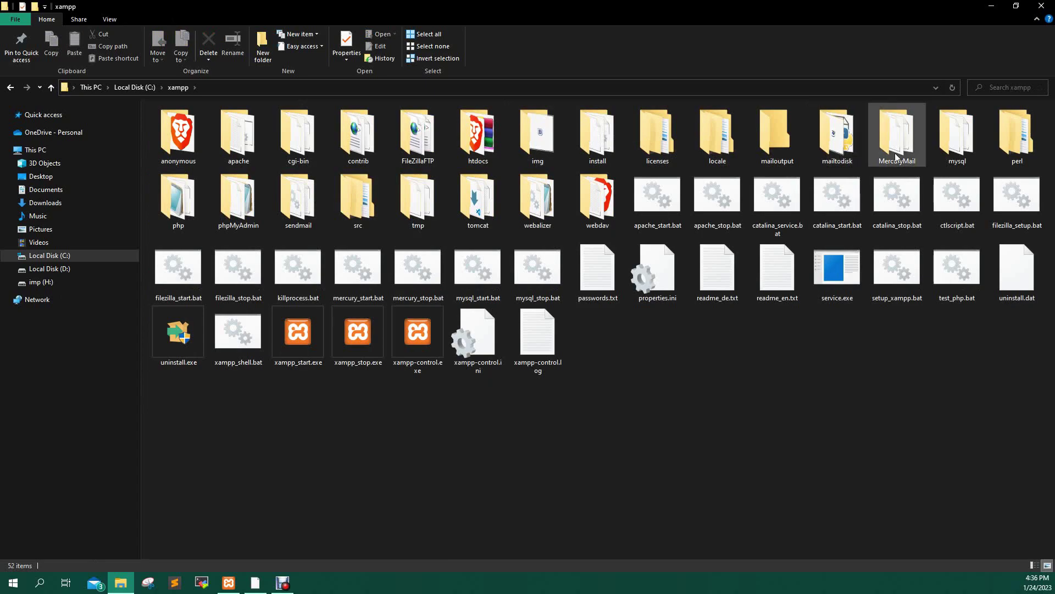
double_click(466, 155)
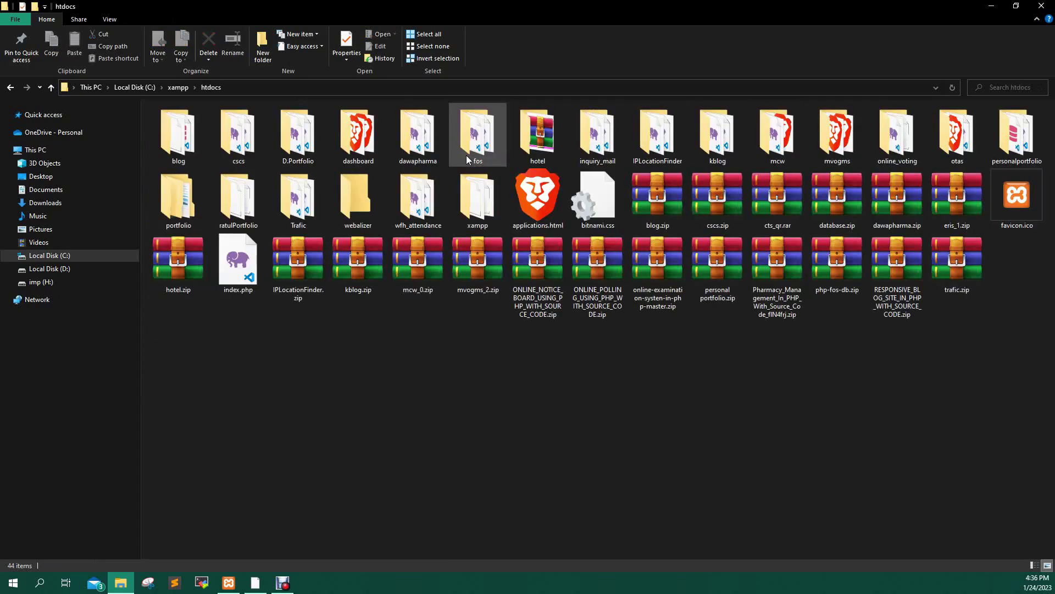
mouse_move(49, 268)
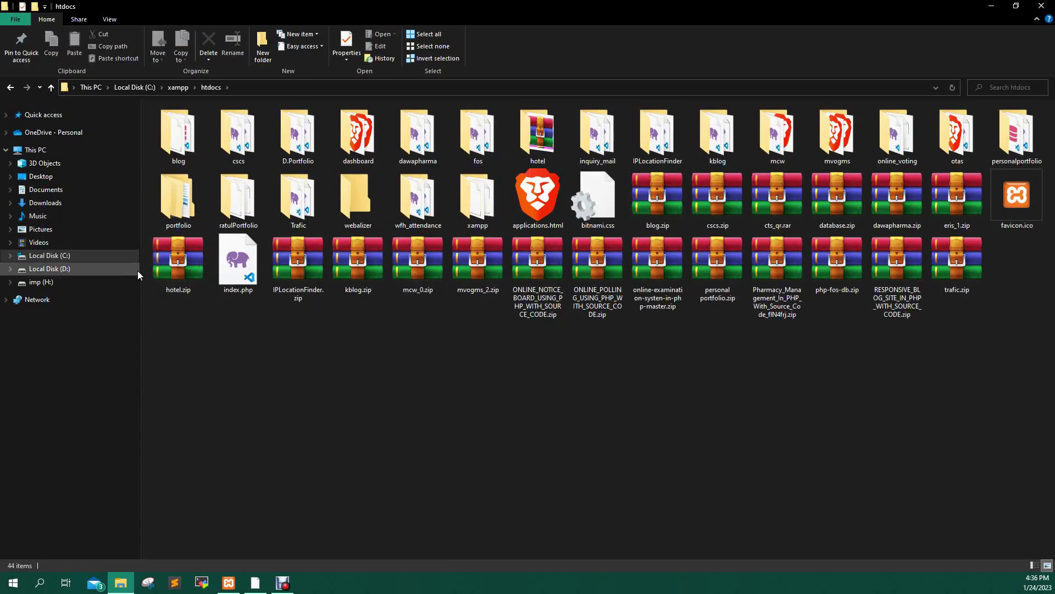
key("ctrl+v")
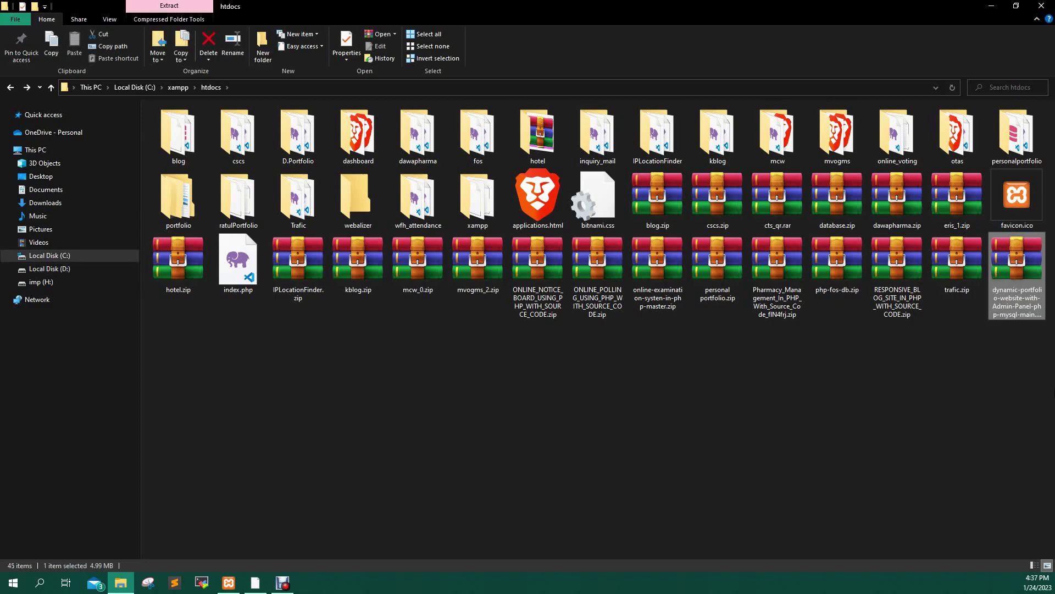
right_click(1020, 265)
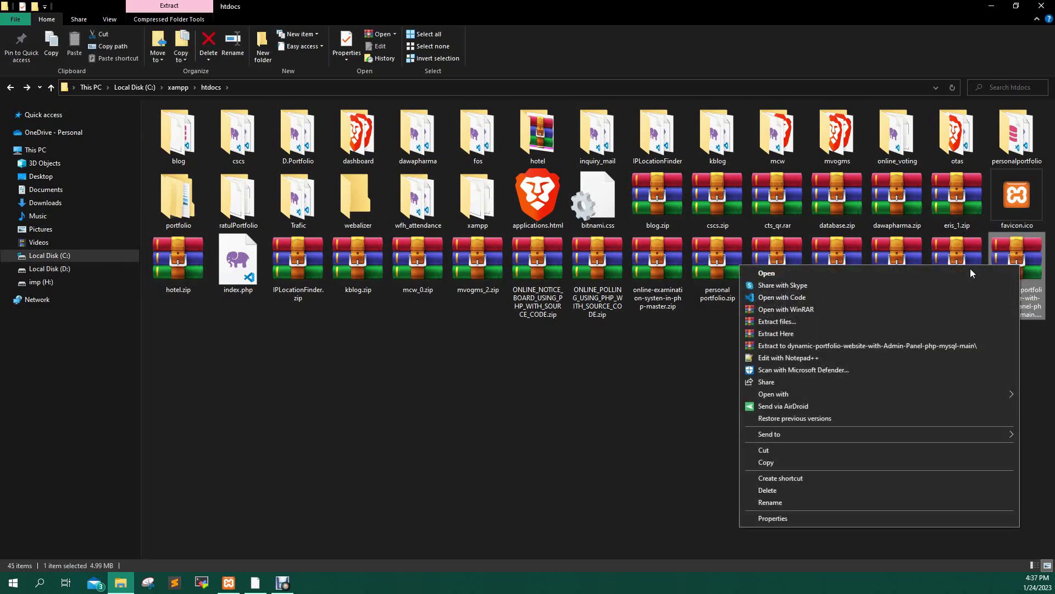
left_click(784, 333)
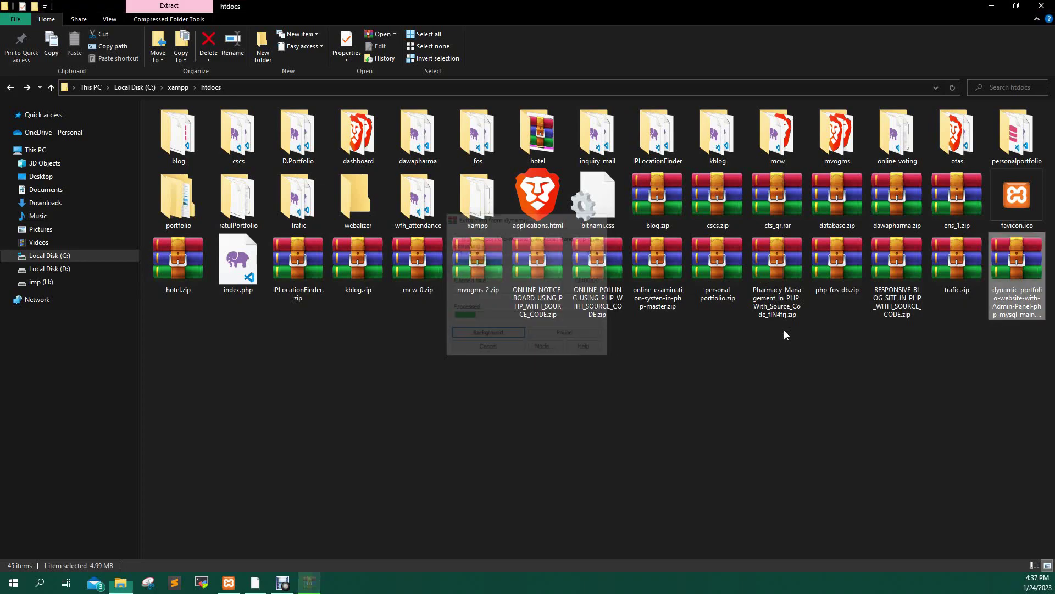
Rename the extracted folder to NewPortfolio and open it
left_click(473, 148)
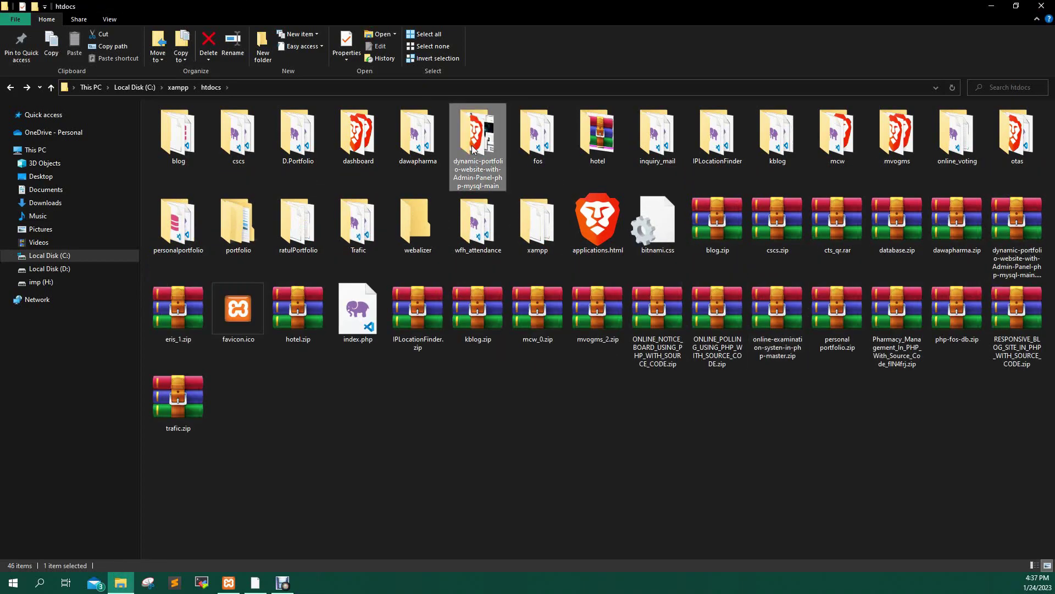
key("F2")
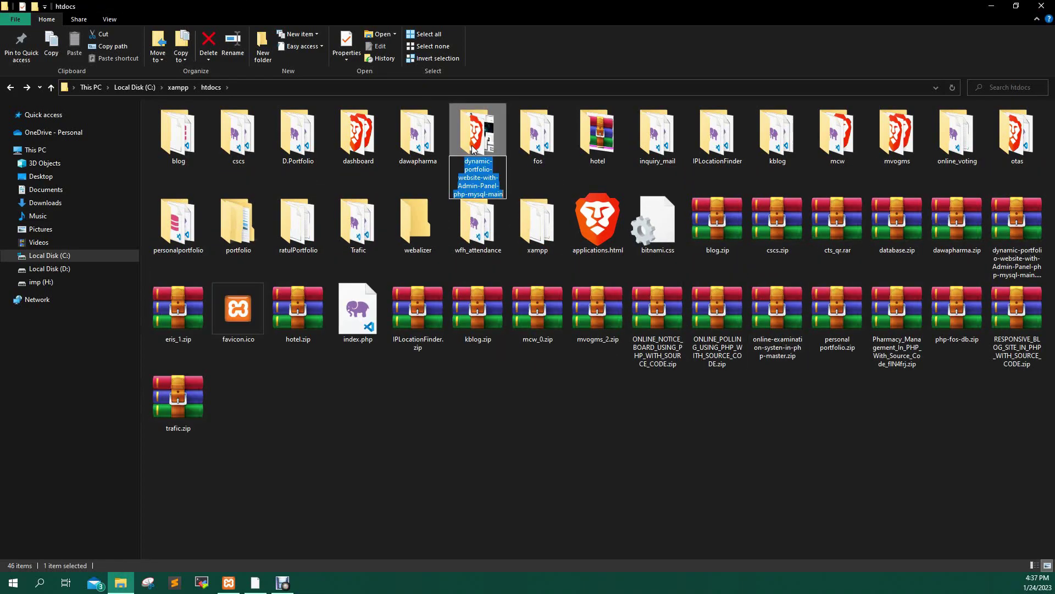
type("Ne")
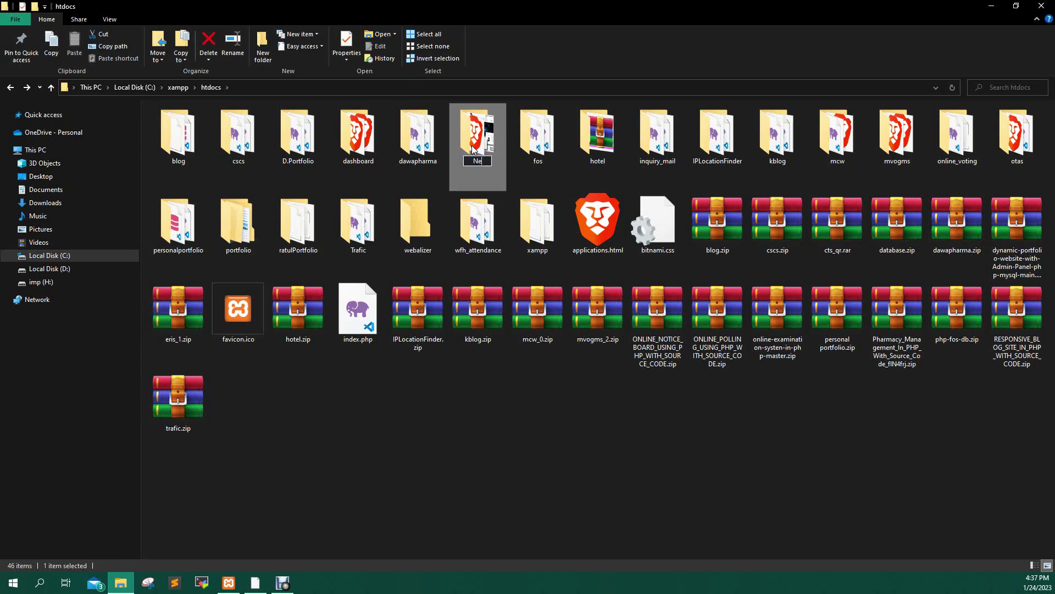
type("wPort")
type("folio")
key("Return")
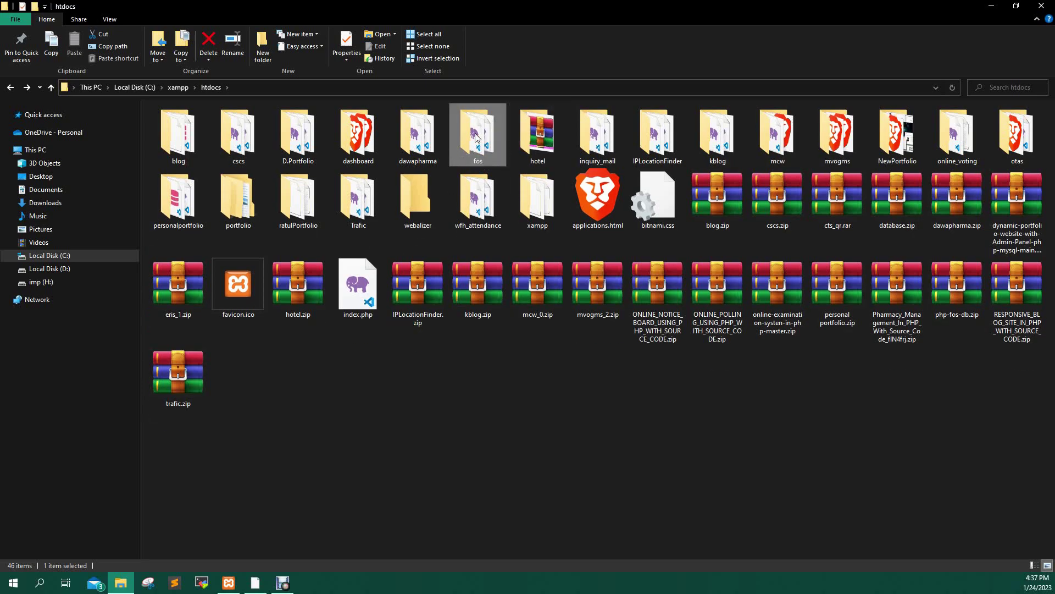
double_click(475, 133)
key("alt+Left")
left_click(897, 142)
double_click(898, 141)
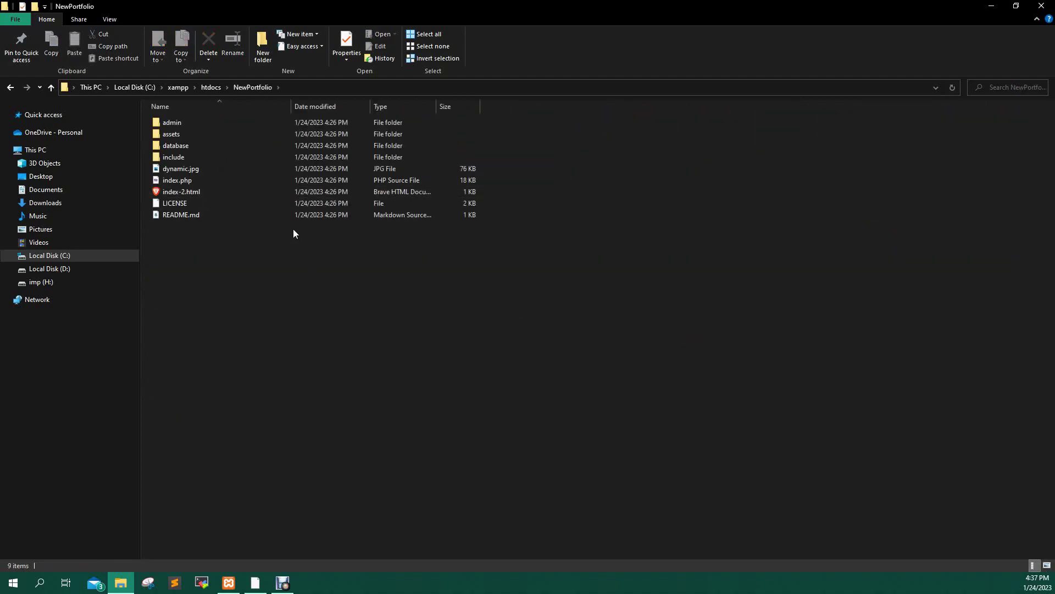
Start Apache and MySQL in XAMPP Control Panel, then return to phpMyAdmin's Databases page
left_click(257, 579)
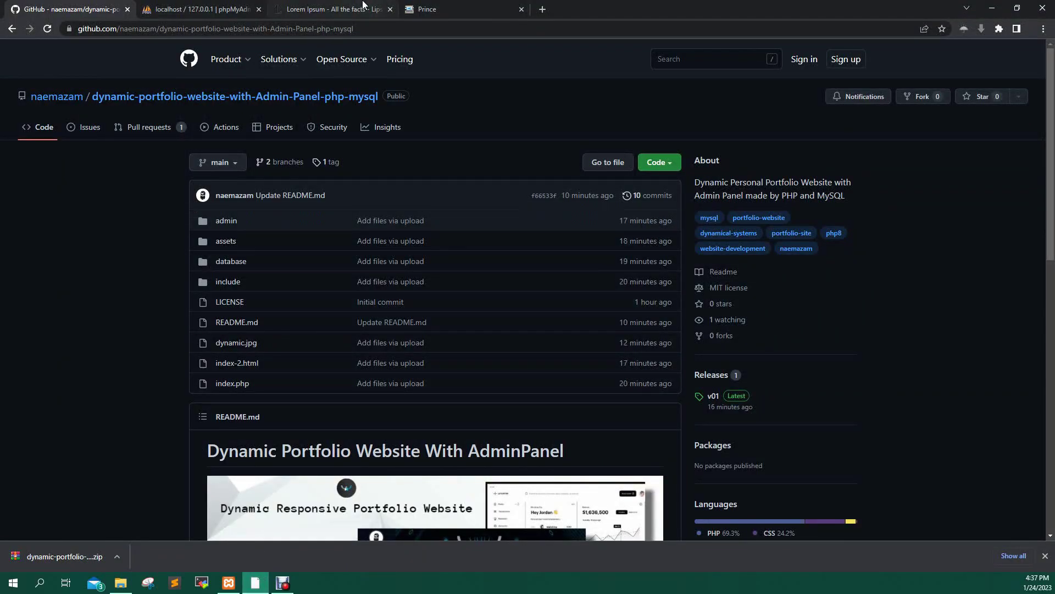
left_click(227, 7)
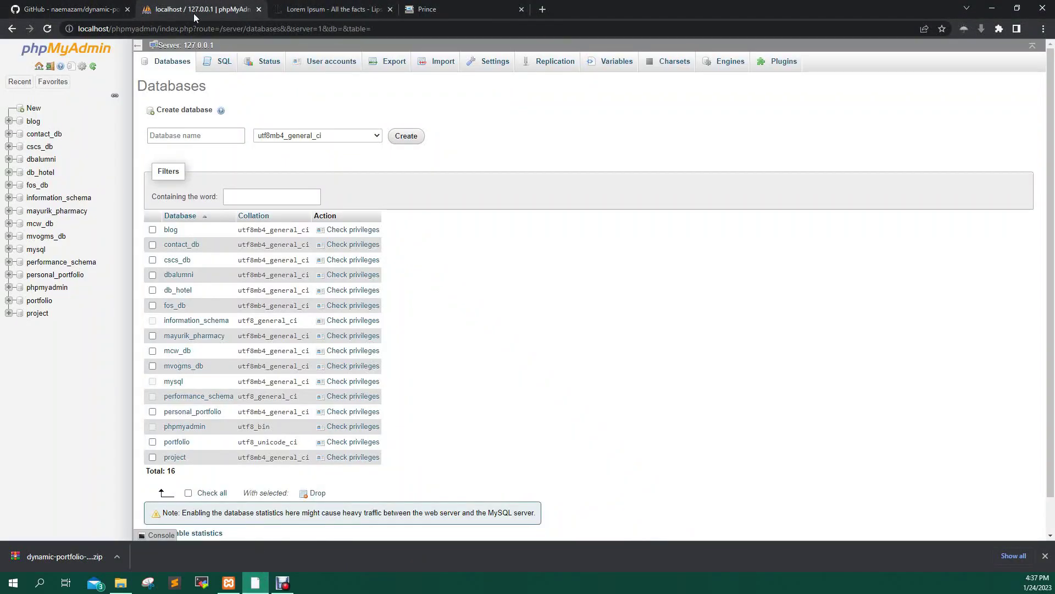
left_click(229, 582)
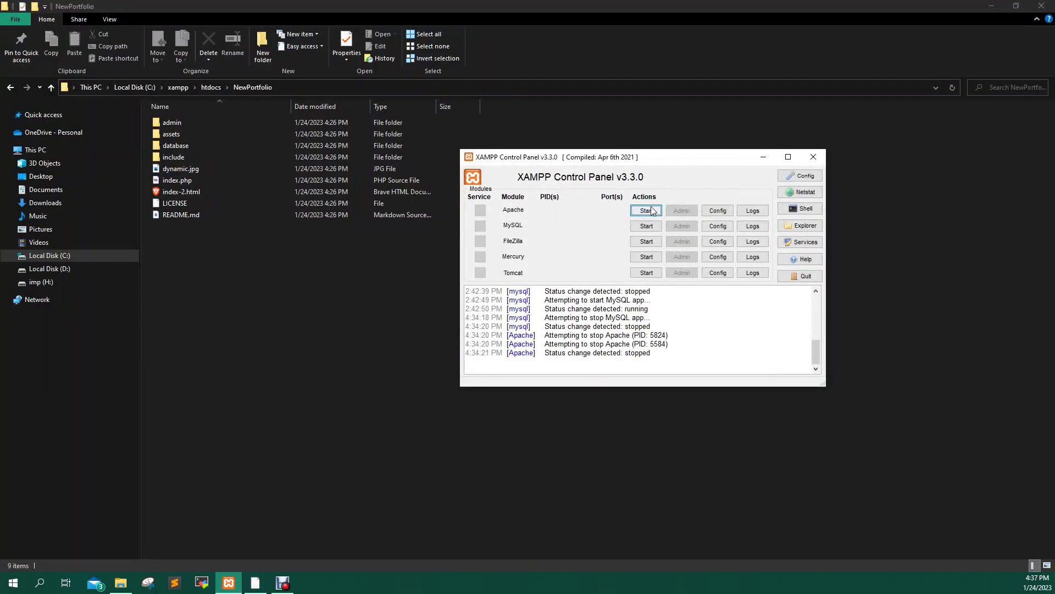
left_click(651, 210)
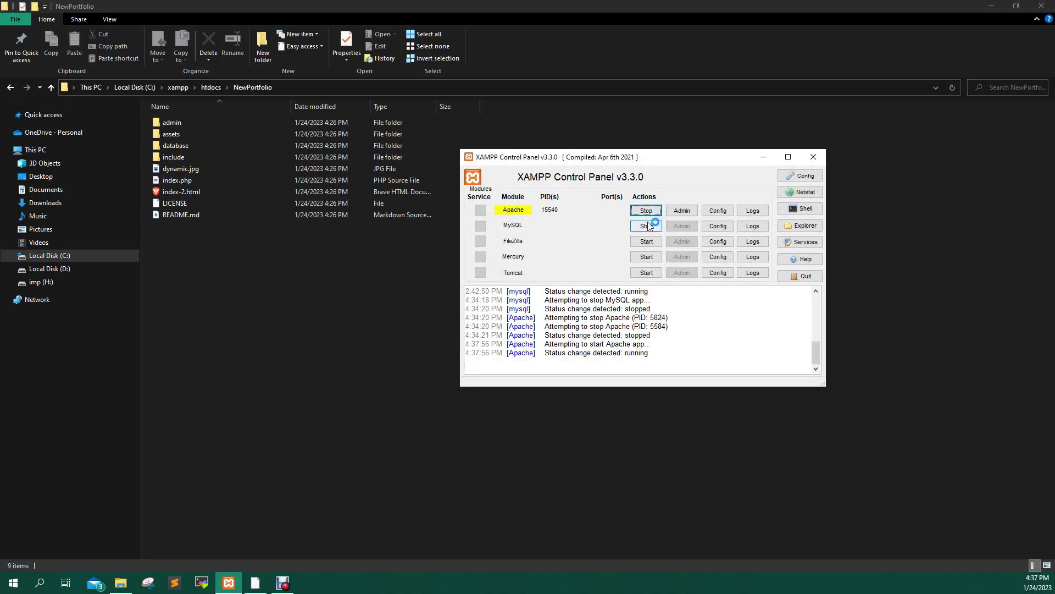
left_click(649, 225)
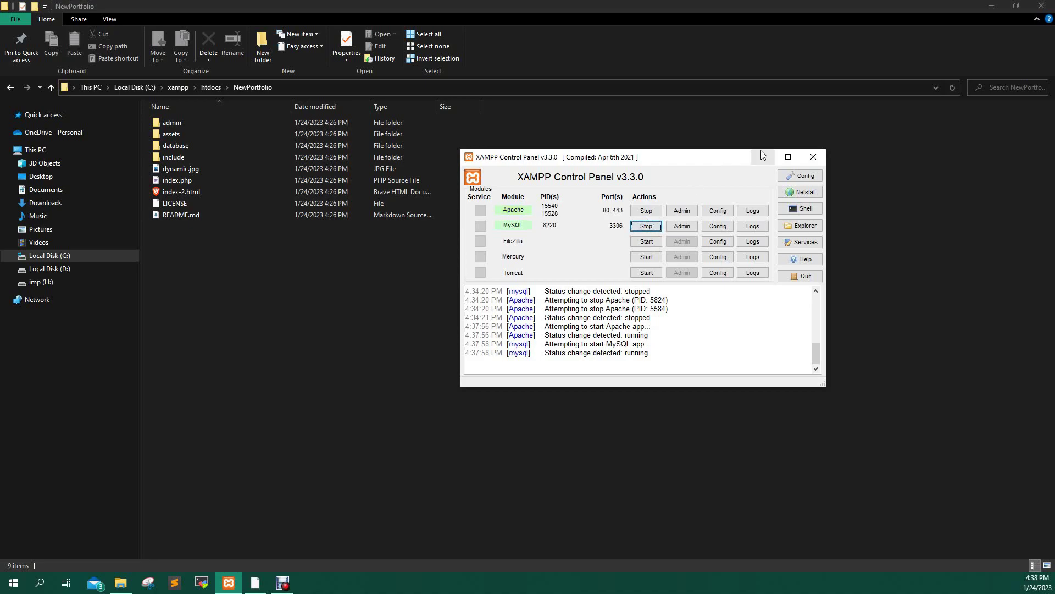
left_click(255, 582)
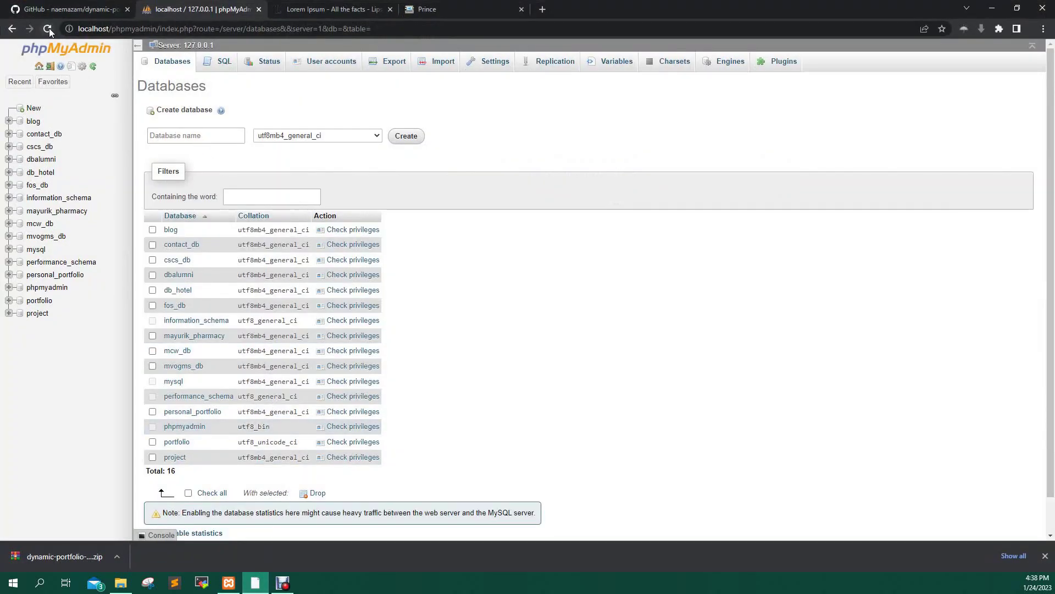
Find and copy the database name iportfolio from the repository README
left_click(49, 28)
left_click(71, 9)
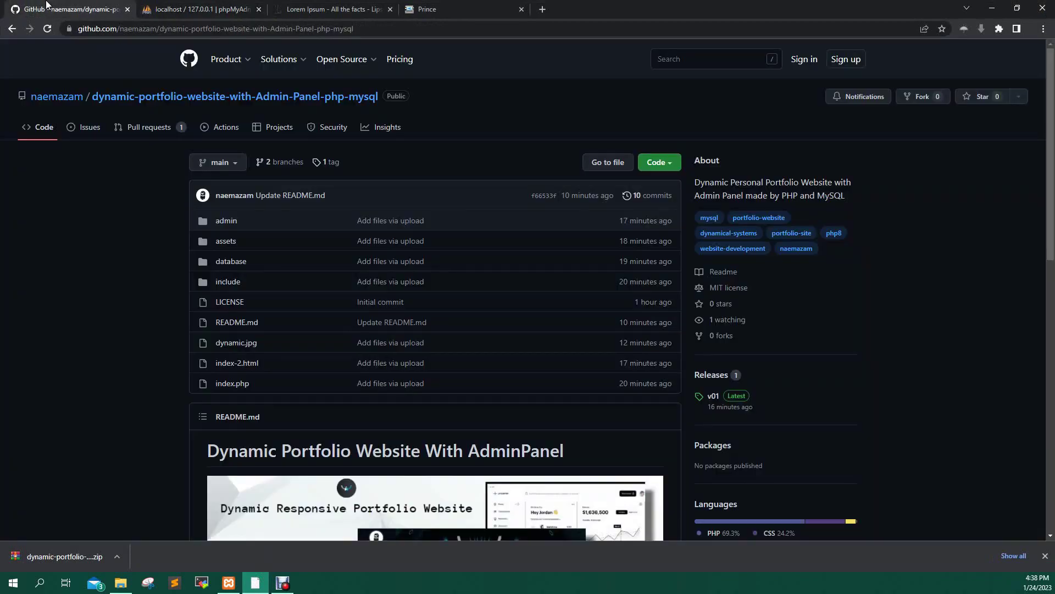
scroll(251, 298, "down", 5)
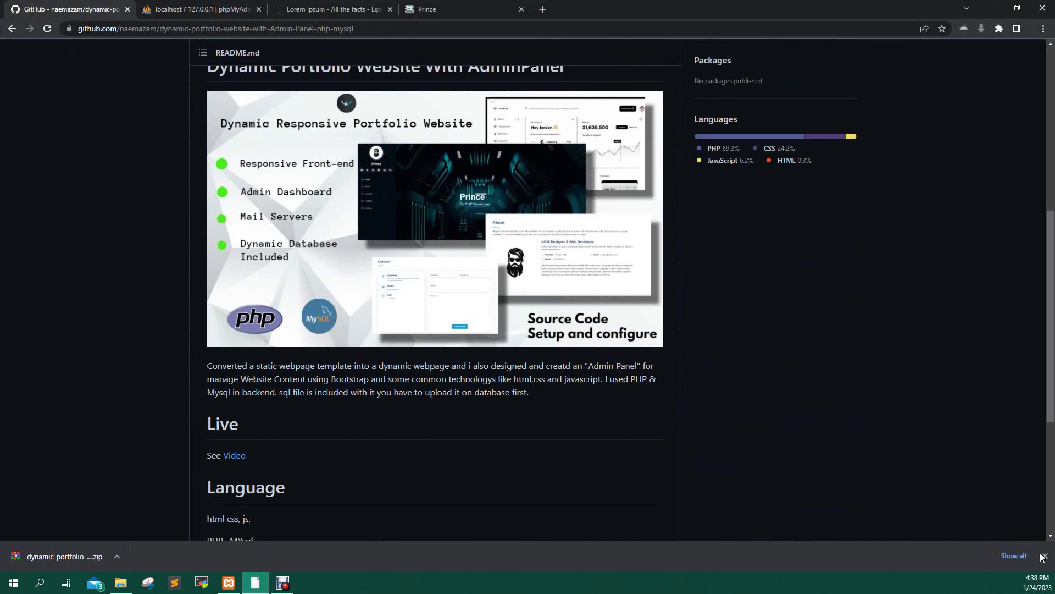
left_click(1044, 555)
scroll(291, 483, "down", 4)
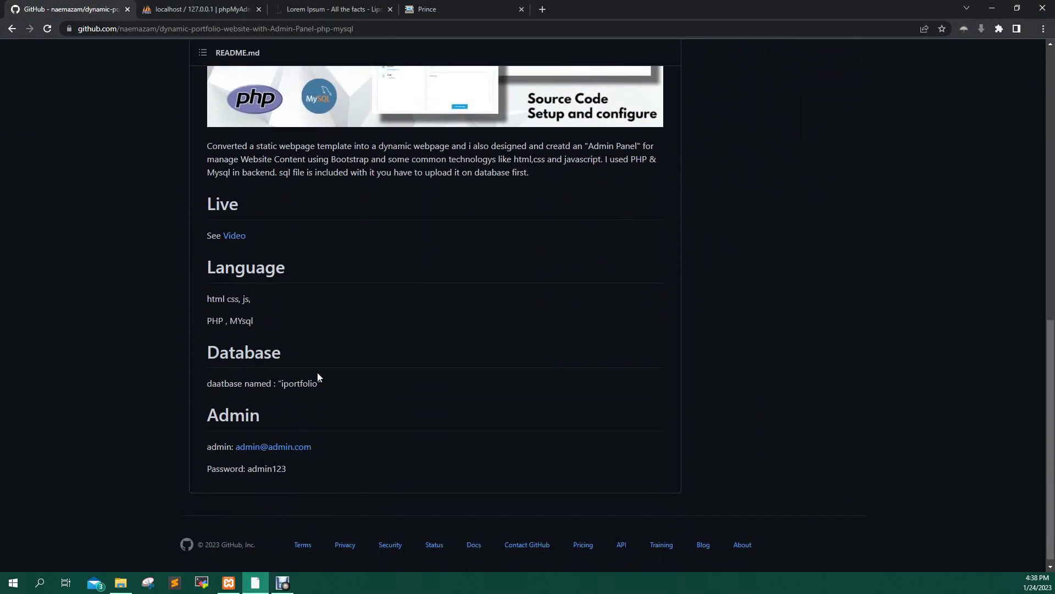
left_click_drag(317, 383, 282, 383)
key("ctrl+c")
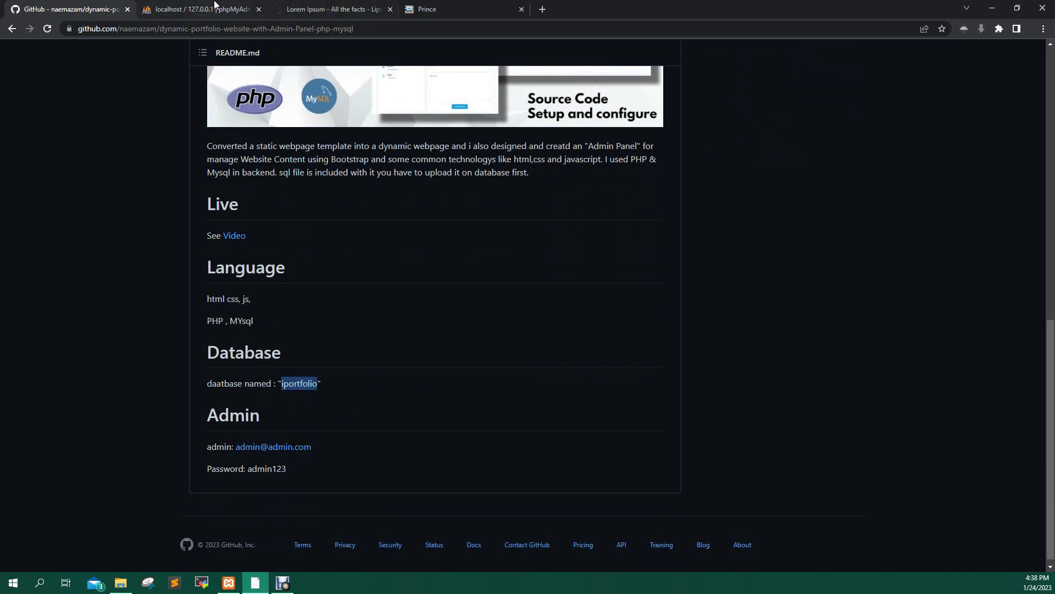
Create a new database named iportfolio in phpMyAdmin
left_click(212, 10)
left_click(181, 138)
key("ctrl+v")
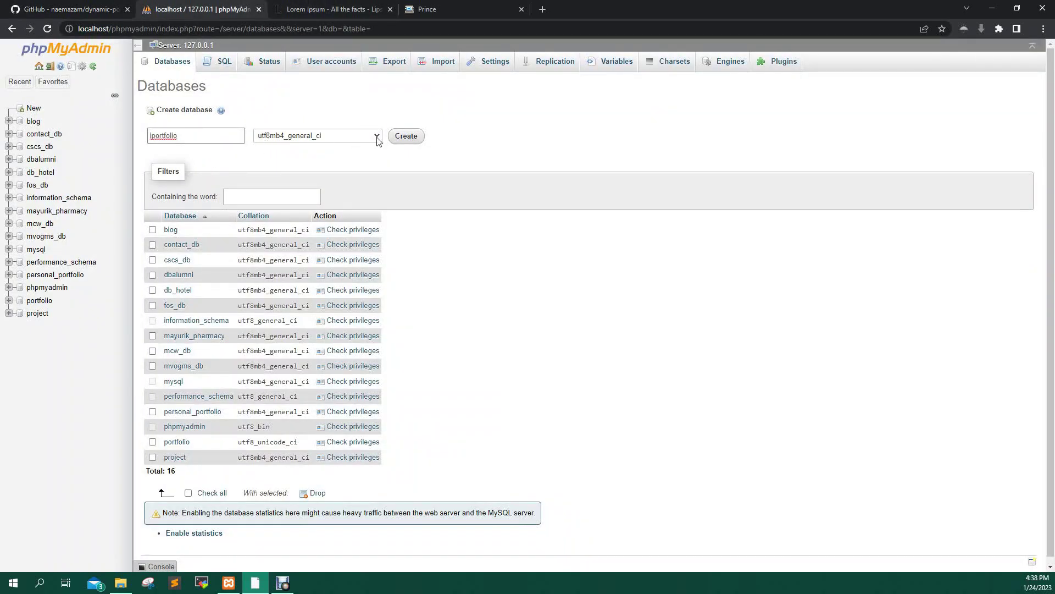
left_click(406, 137)
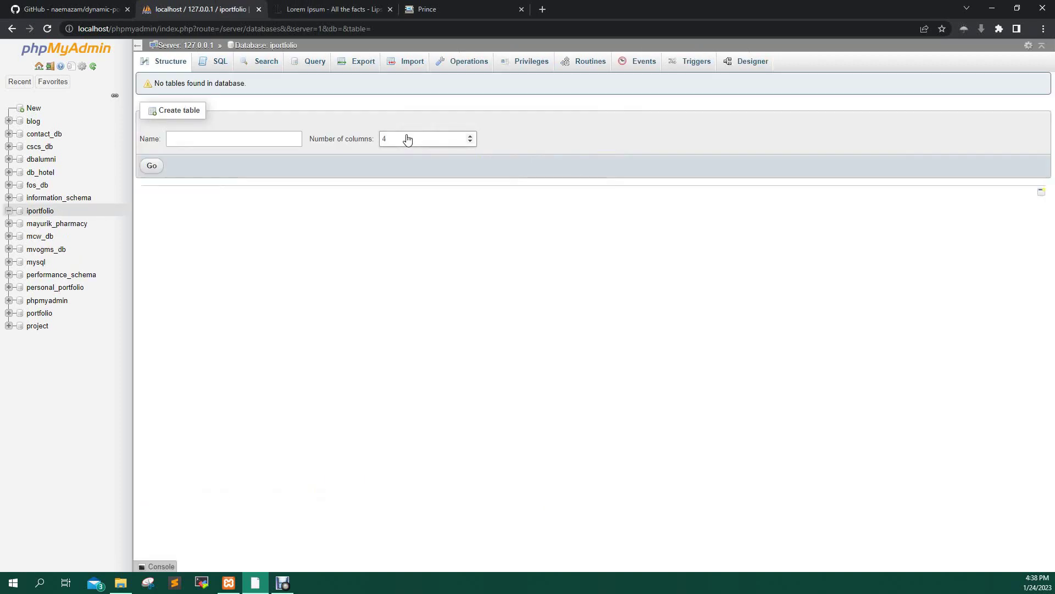
left_click(368, 65)
Import NewPortfolio\database\iportfolio.sql into the iportfolio database
left_click(407, 65)
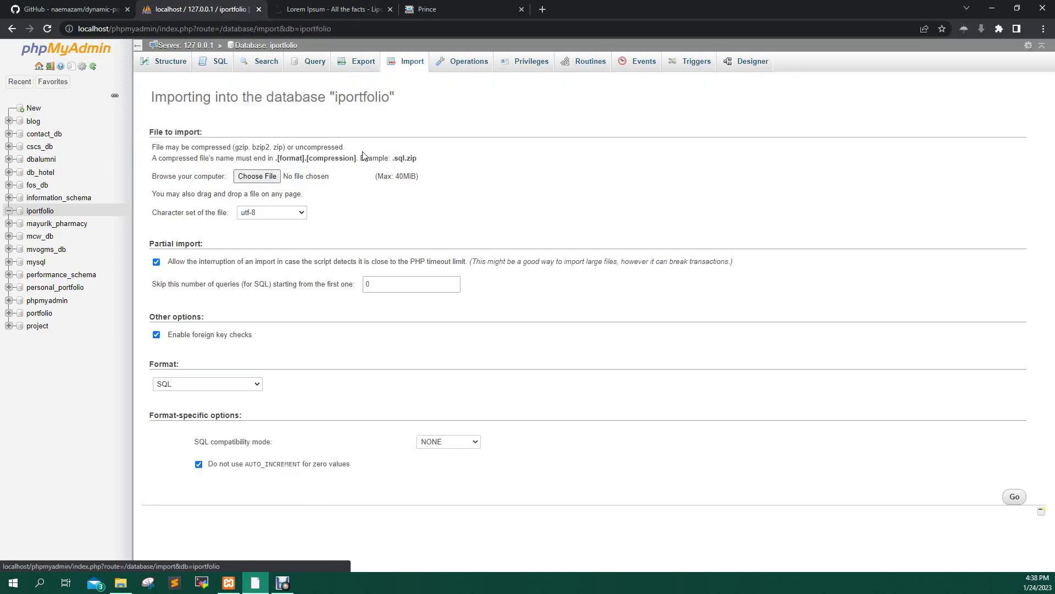
left_click(257, 176)
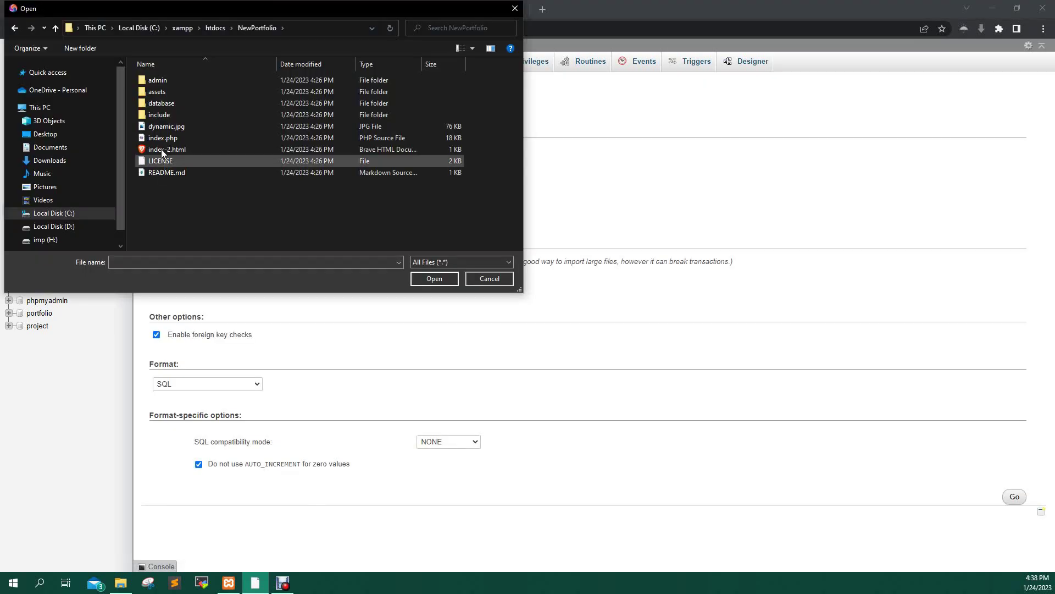
double_click(168, 104)
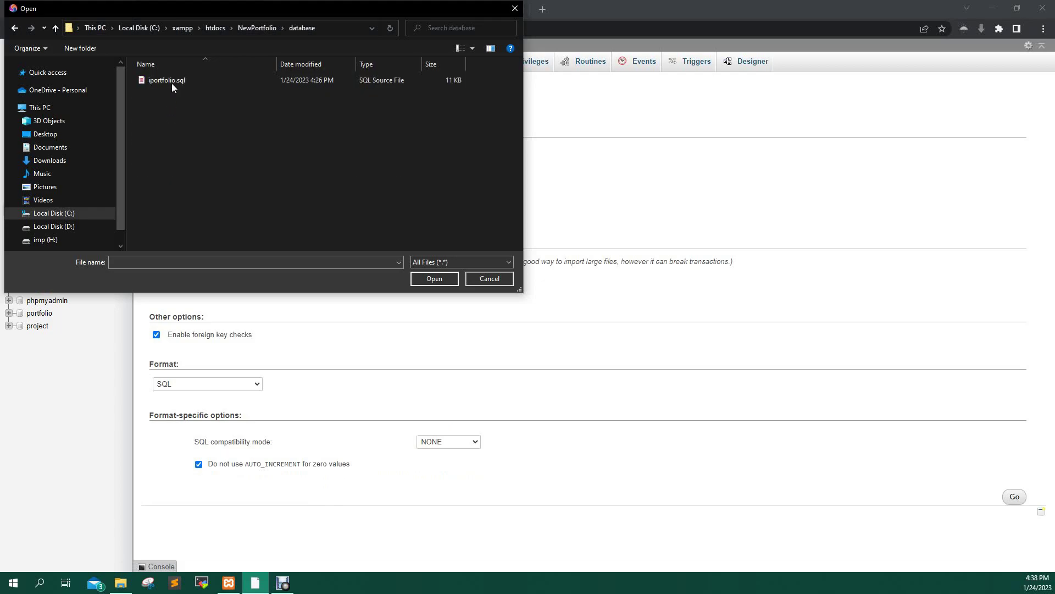
left_click(172, 82)
left_click(422, 276)
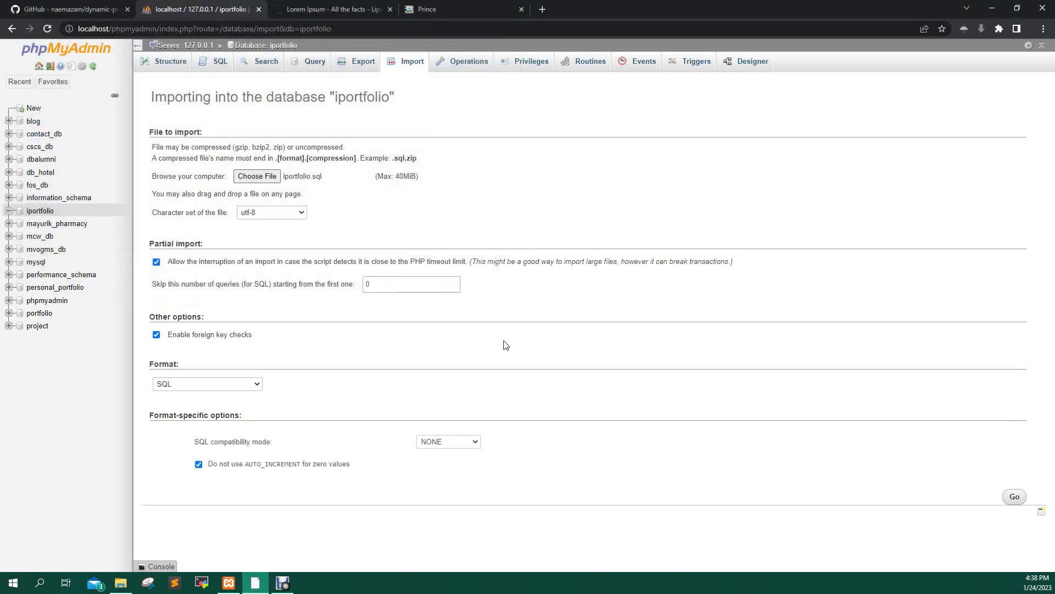
left_click(1012, 501)
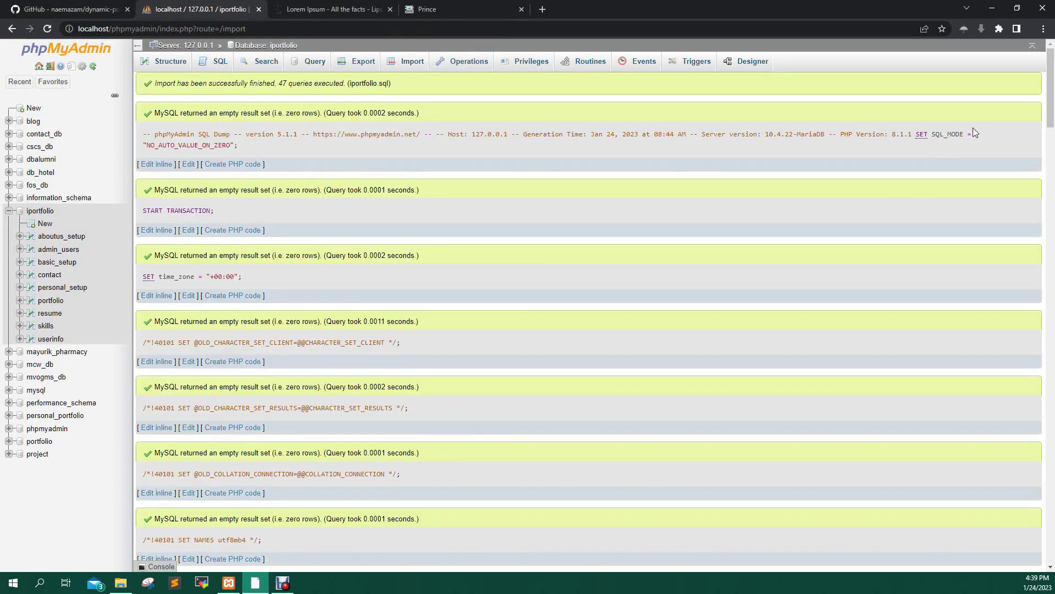
In the portfolio tab, trim the address to plain localhost and load it, reaching the XAMPP dashboard
left_click(456, 5)
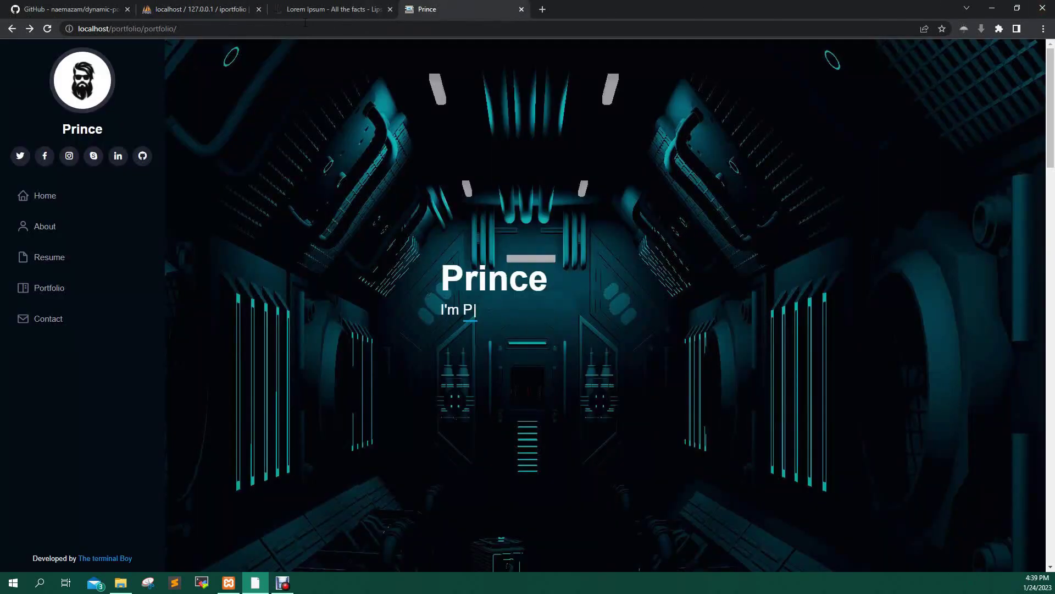
left_click(211, 24)
left_click(210, 24)
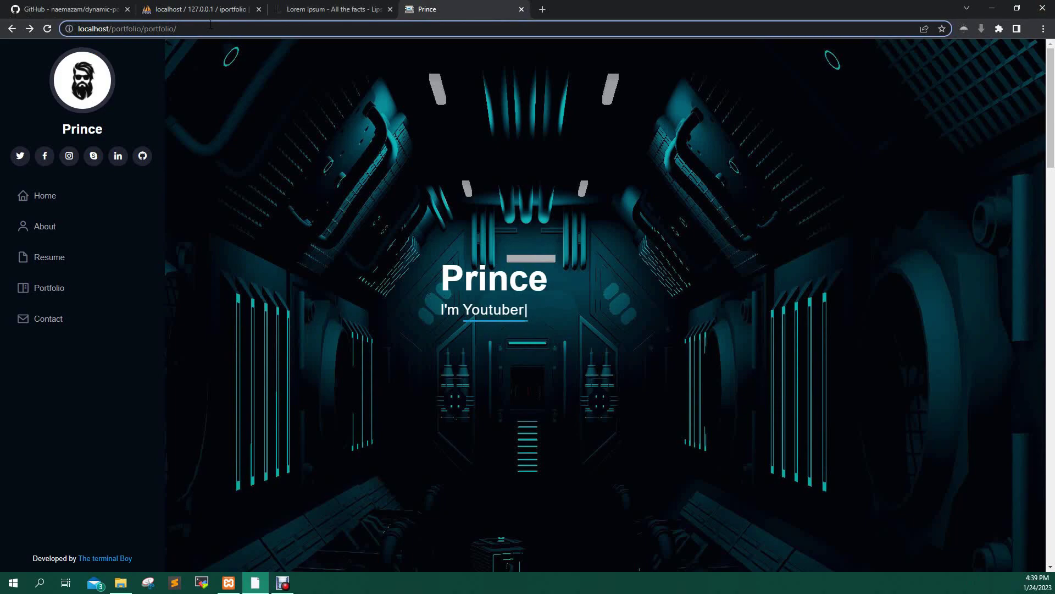
key("BackSpace")
key("BackSpace")
key("BackSpace")
key("BackSpace")
key("BackSpace")
key("BackSpace")
key("BackSpace")
key("BackSpace")
key("BackSpace")
key("BackSpace")
key("BackSpace")
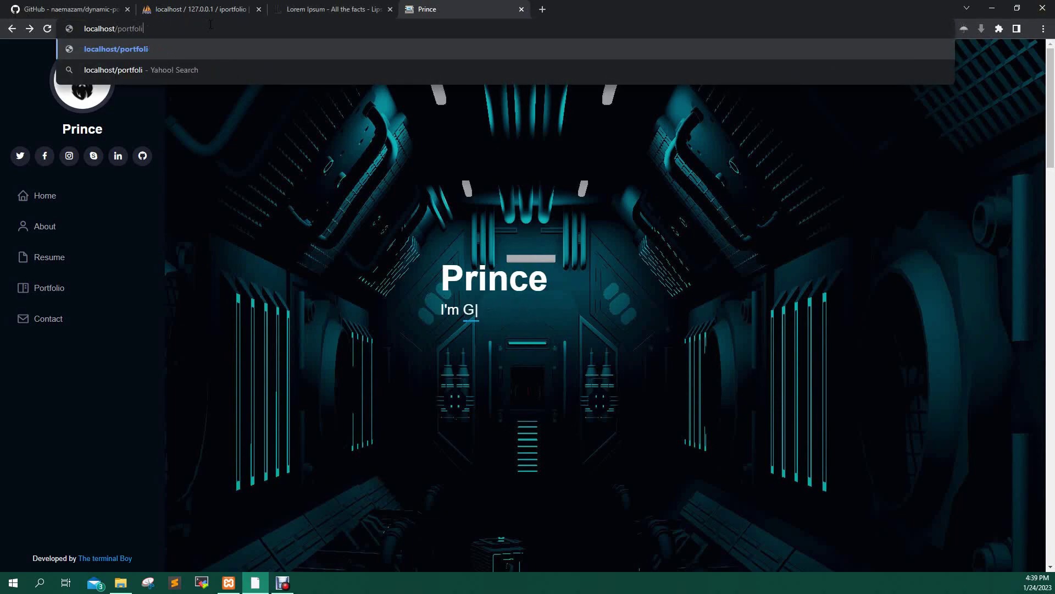
key("BackSpace")
key("BackSpace")
key("BackSpace")
key("BackSpace")
key("BackSpace")
key("BackSpace")
key("BackSpace")
key("BackSpace")
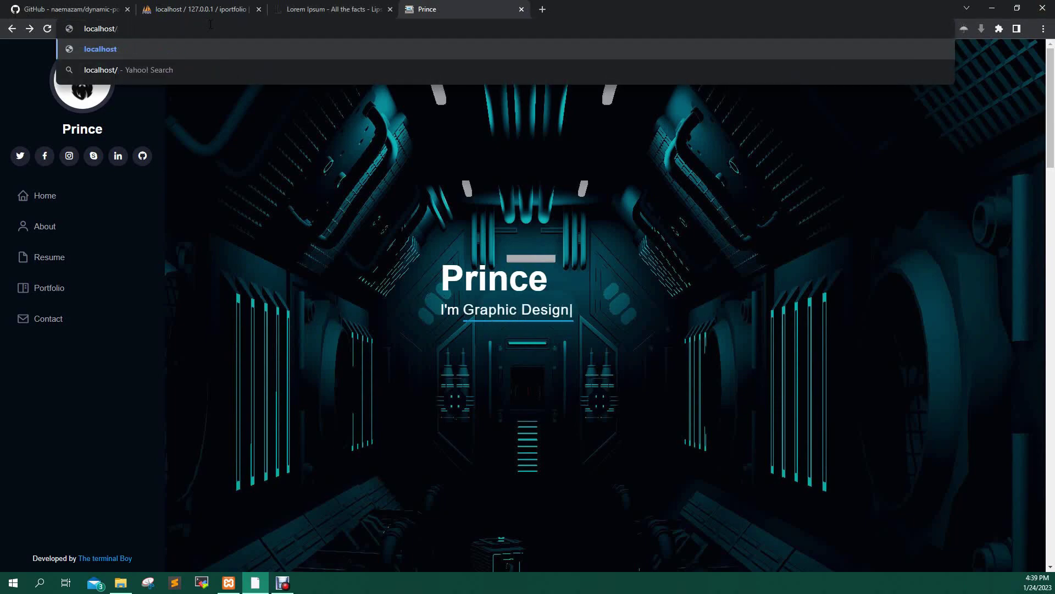
key("Return")
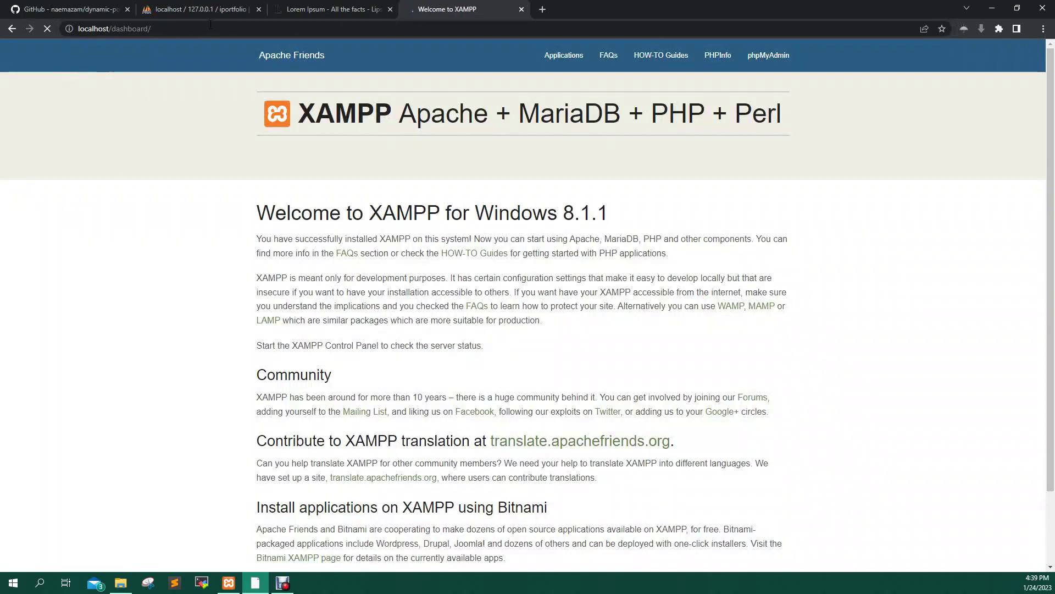
Delete 'dashboard/' from the address so only localhost/ remains
left_click(210, 25)
left_click(210, 24)
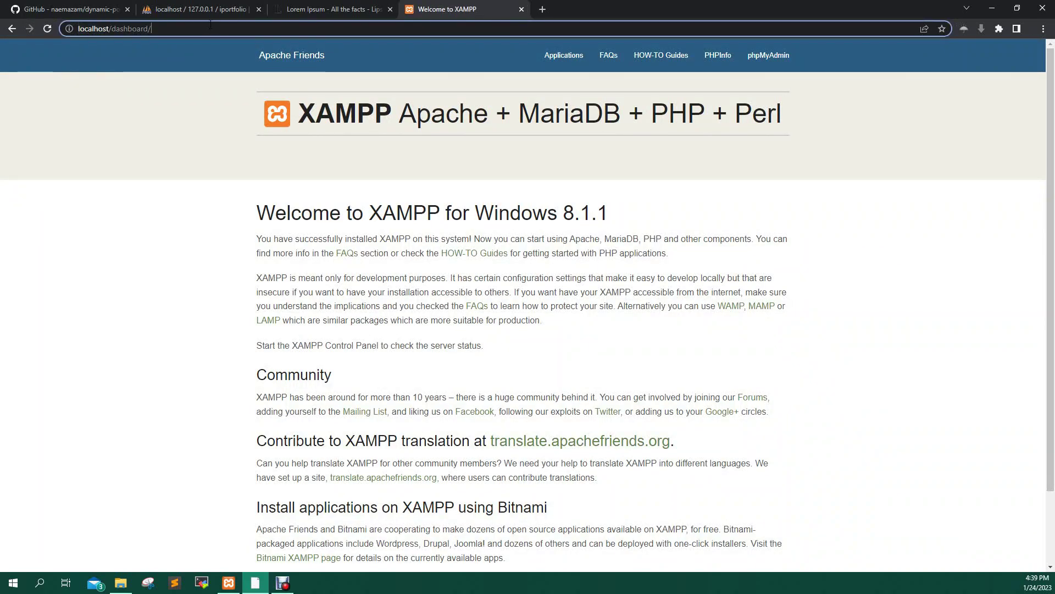
key("BackSpace")
key("BackSpace")
key("BackSpace")
key("BackSpace")
key("BackSpace")
key("BackSpace")
key("BackSpace")
key("BackSpace")
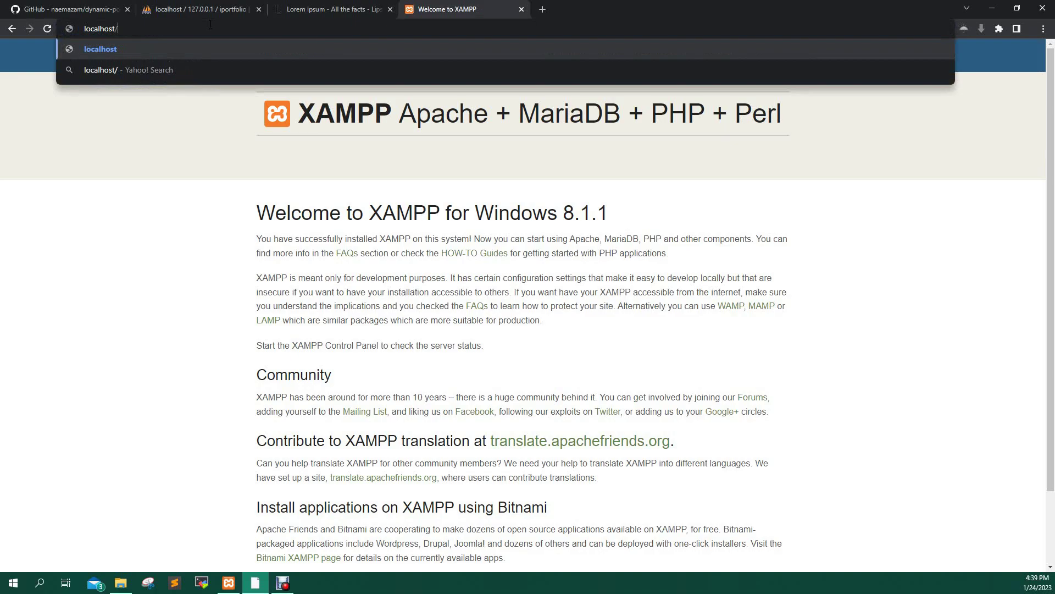
Select the NewPortfolio folder name in File Explorer's htdocs path, then return to Chrome
left_click(120, 582)
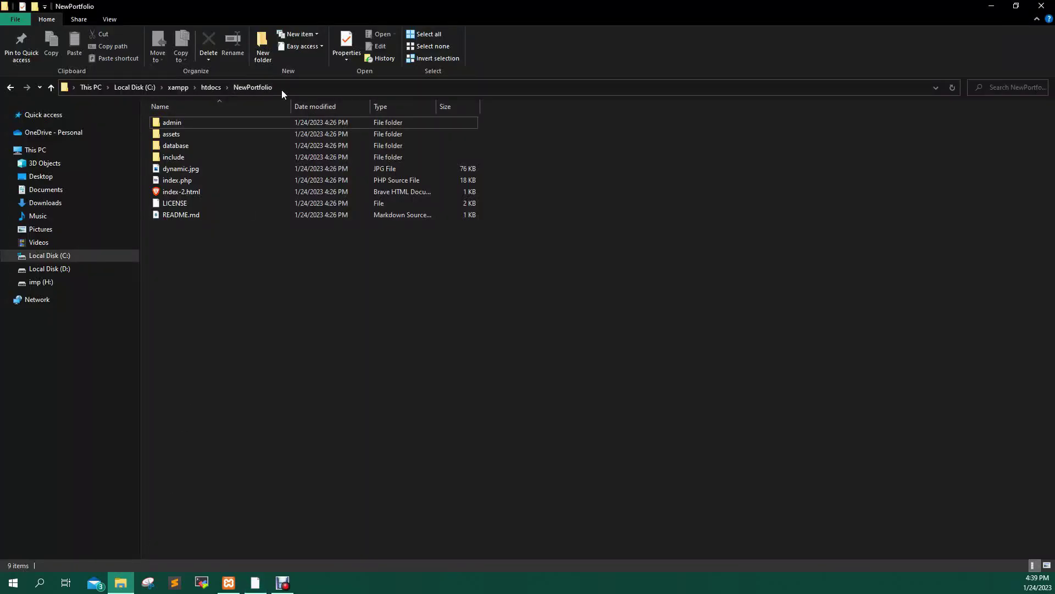
left_click(300, 91)
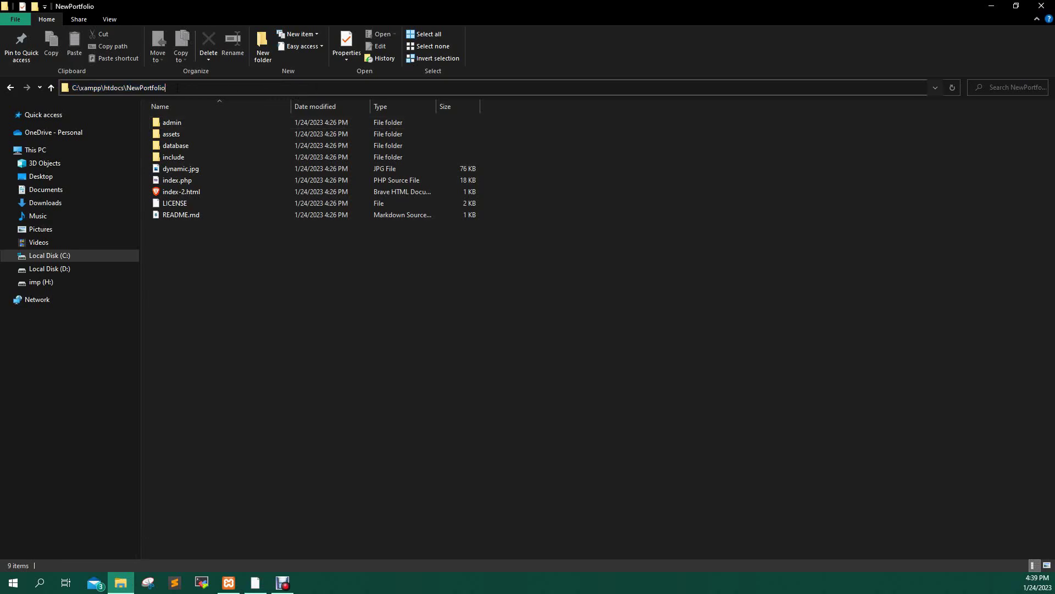
left_click_drag(167, 88, 127, 88)
left_click(255, 582)
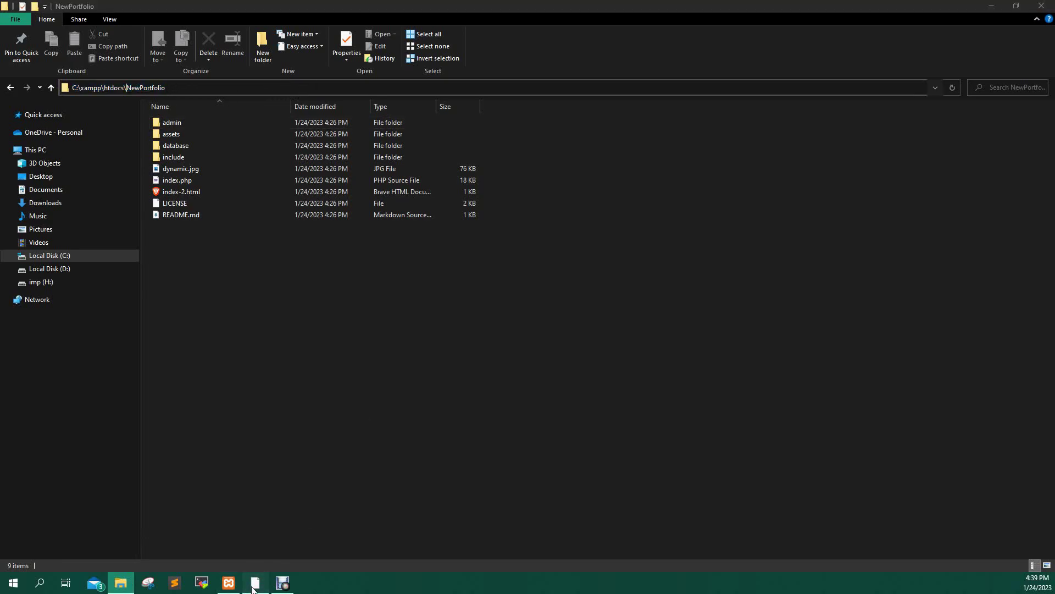
Load localhost/NewPortfolio and browse its About, Resume, Portfolio, Contact and Home sections
type("NewPortfolio")
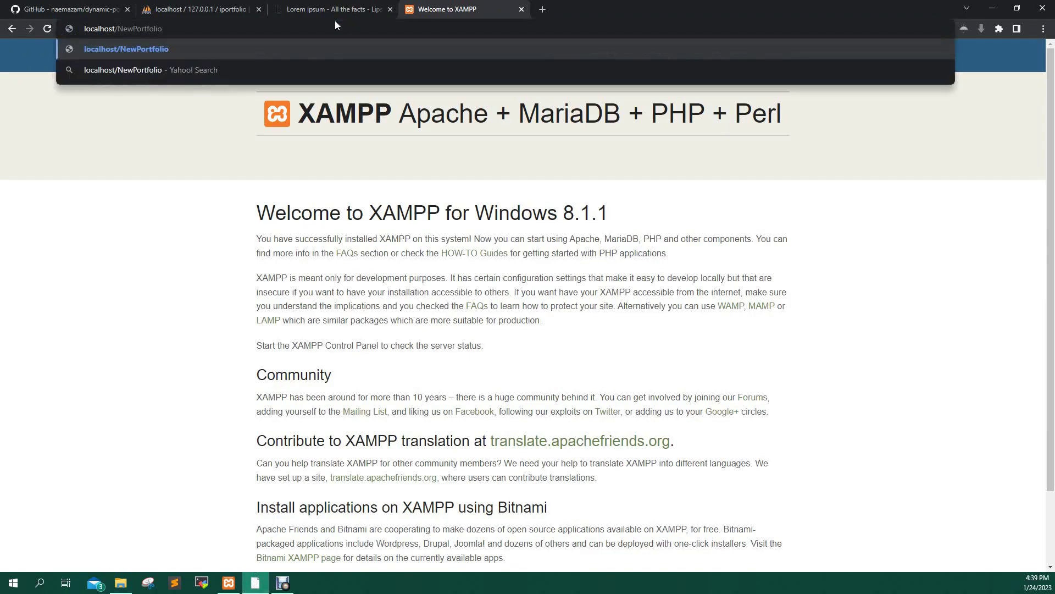
key("Return")
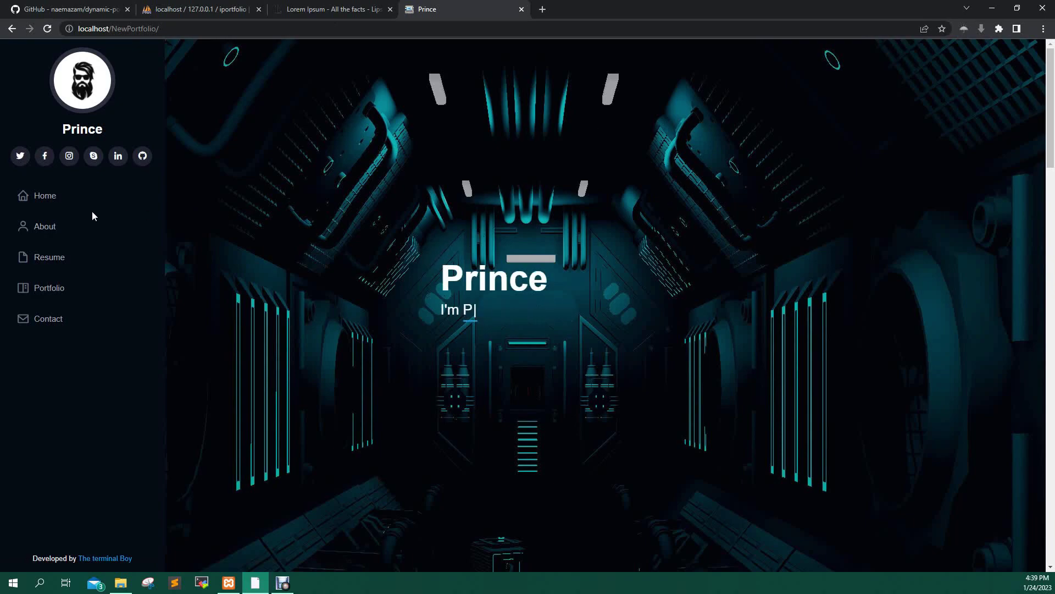
left_click(54, 234)
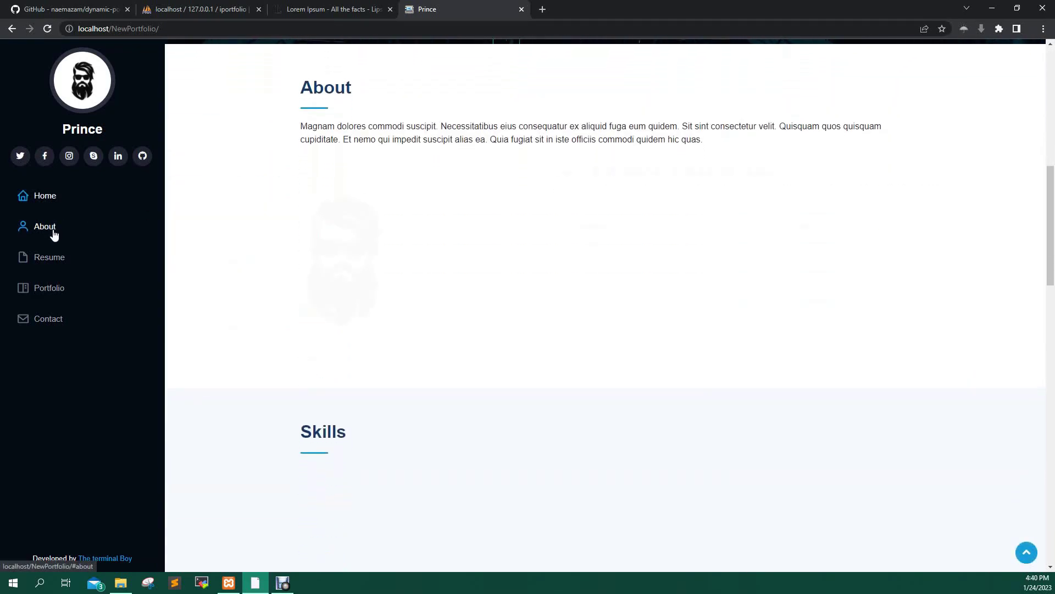
left_click(49, 257)
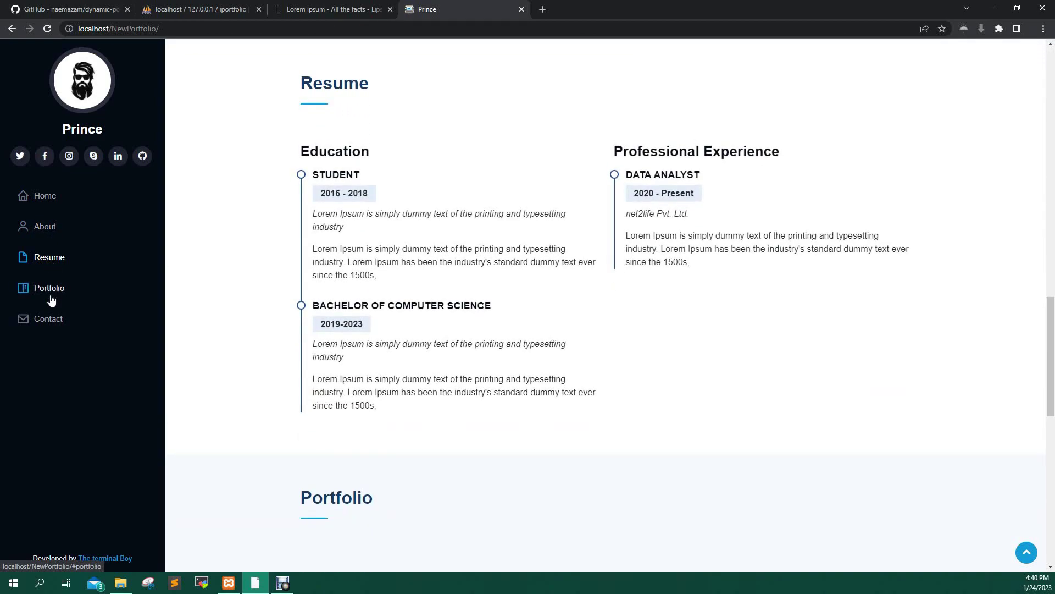
left_click(51, 292)
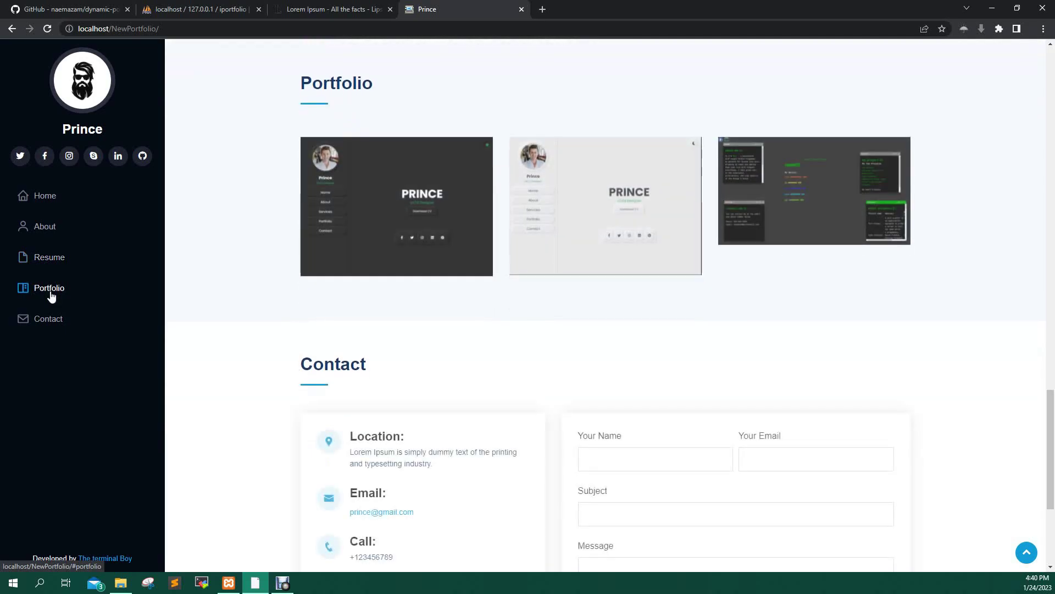
scroll(238, 301, "down", 4)
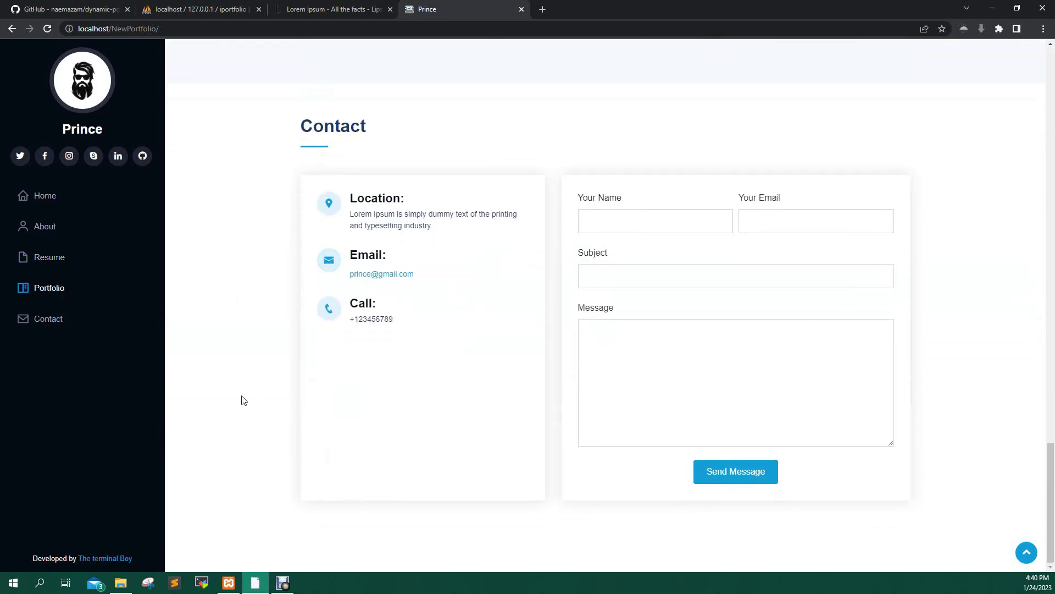
left_click(49, 199)
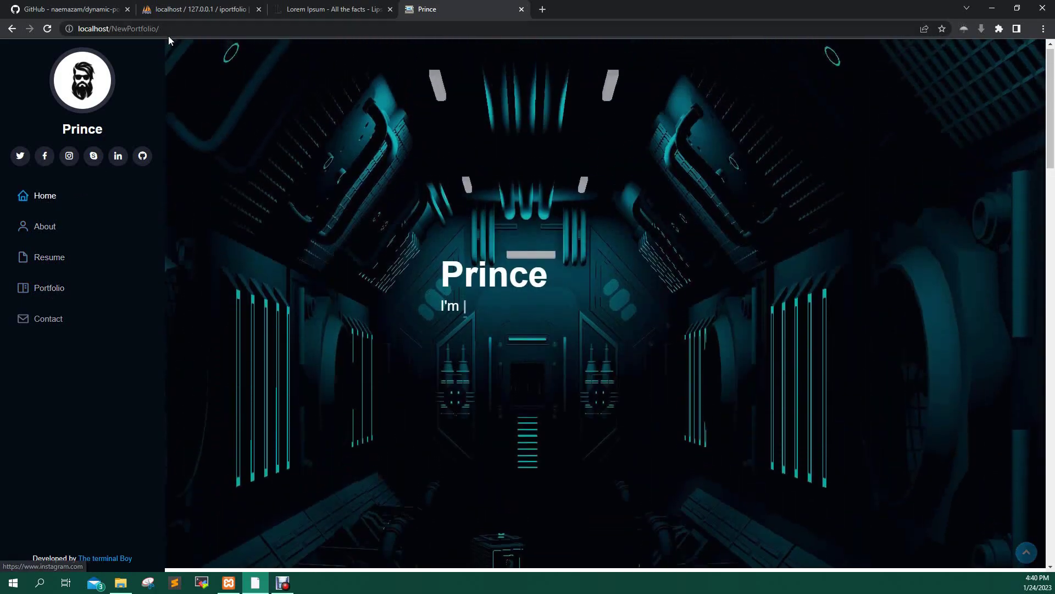
left_click(193, 29)
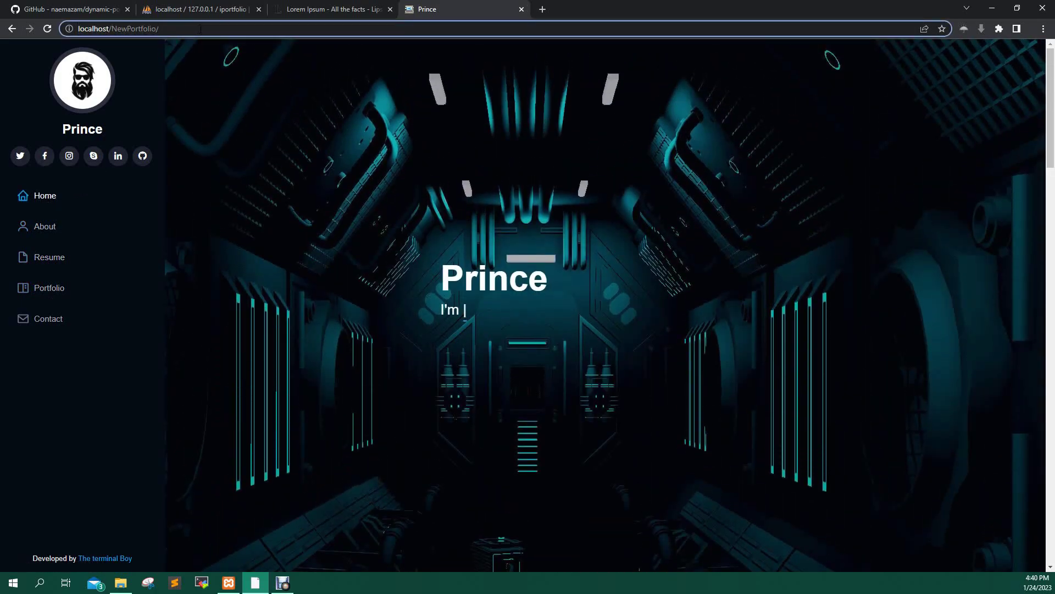
Open localhost/NewPortfolio/admin and paste the admin email copied from the GitHub README
type("admin")
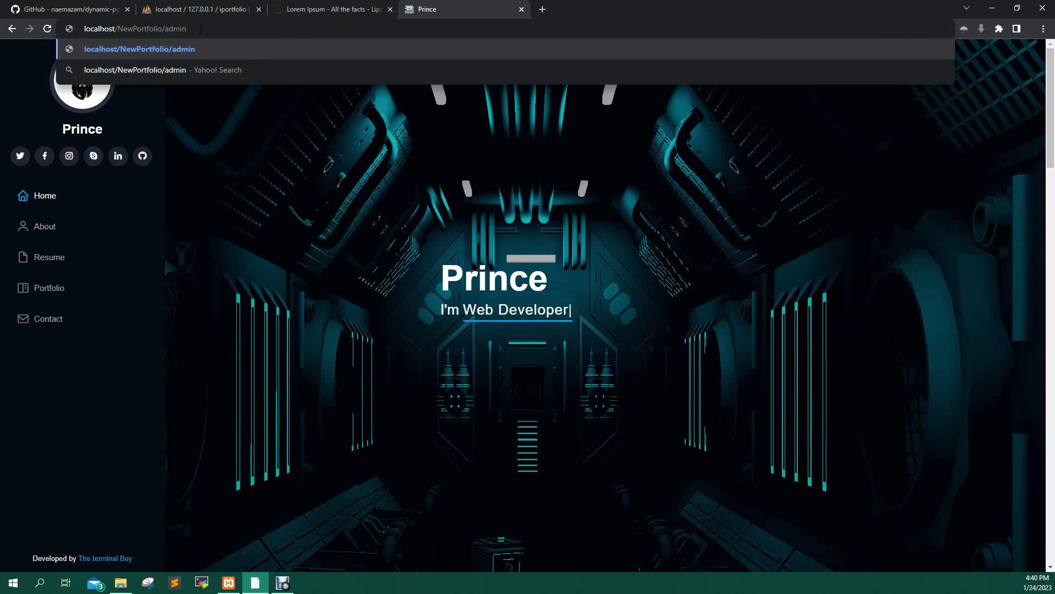
key("Return")
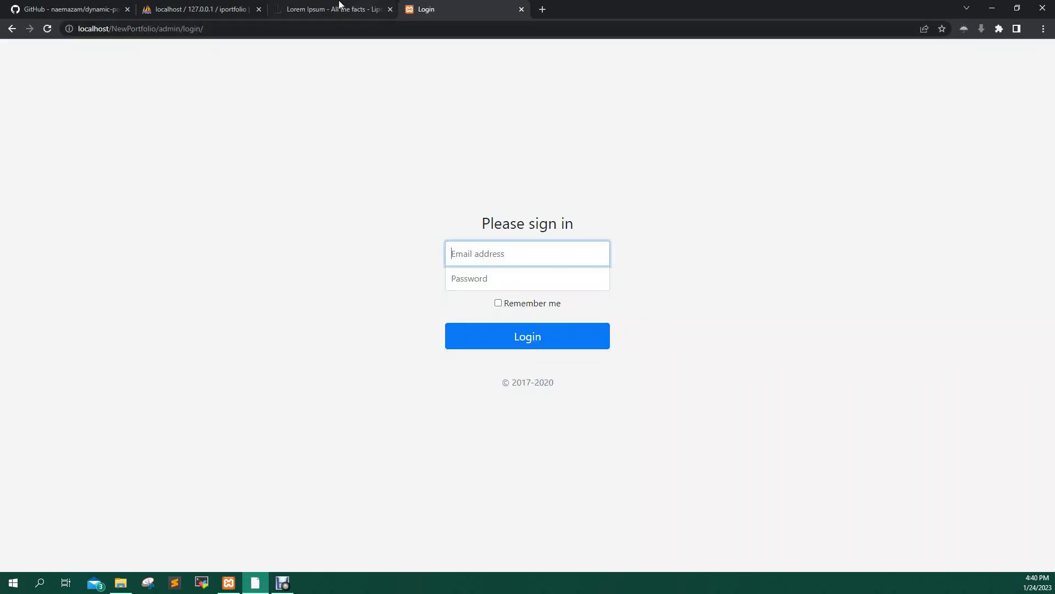
left_click(99, 9)
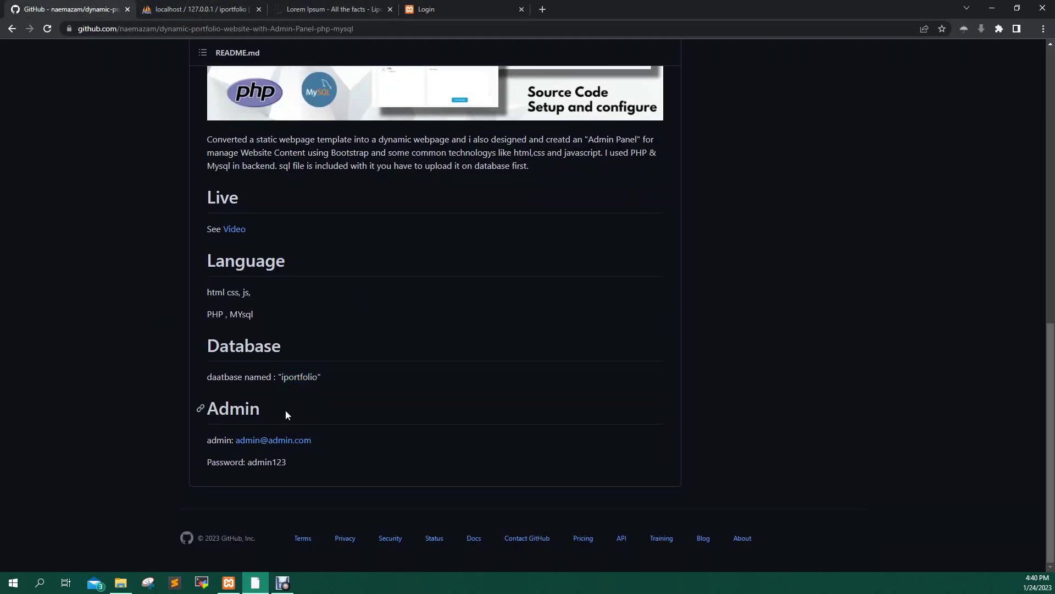
left_click_drag(316, 438, 239, 441)
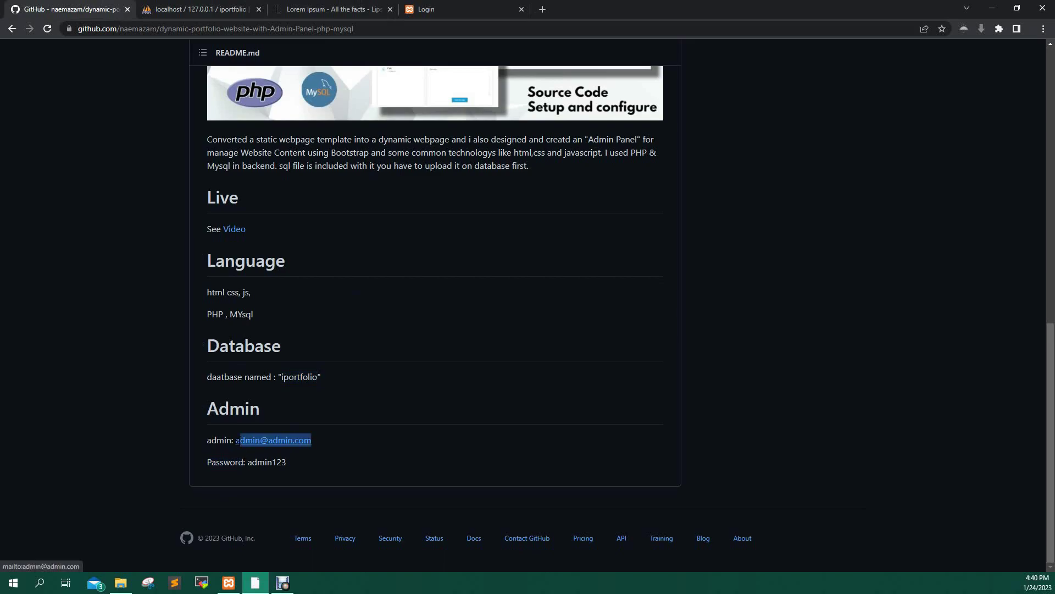
left_click(429, 9)
key("ctrl+v")
Paste the README's admin password, log in, and decline saving the password
left_click(79, 16)
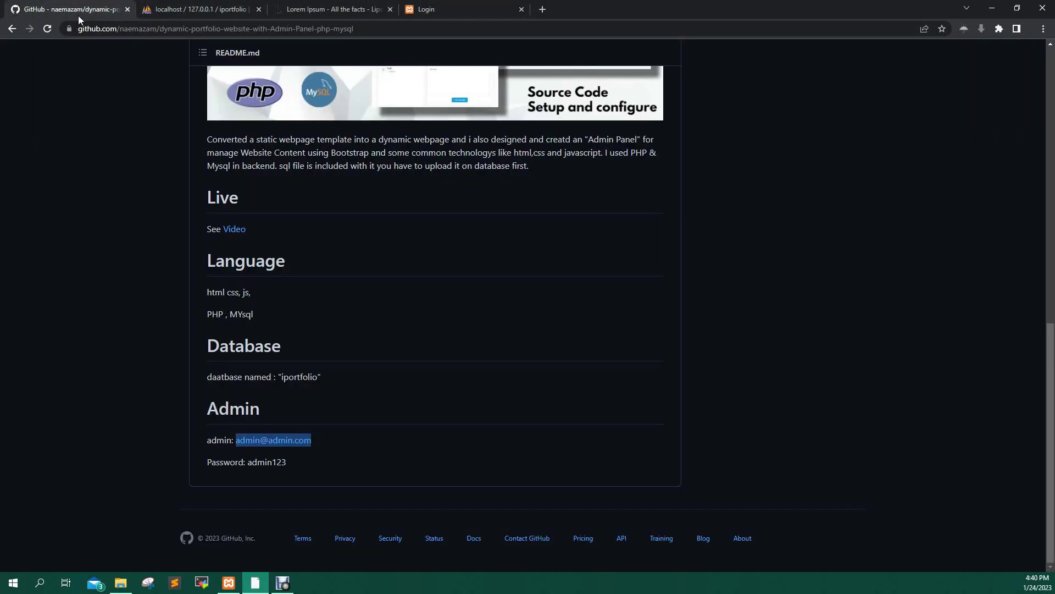
left_click(299, 459)
left_click_drag(272, 462, 247, 462)
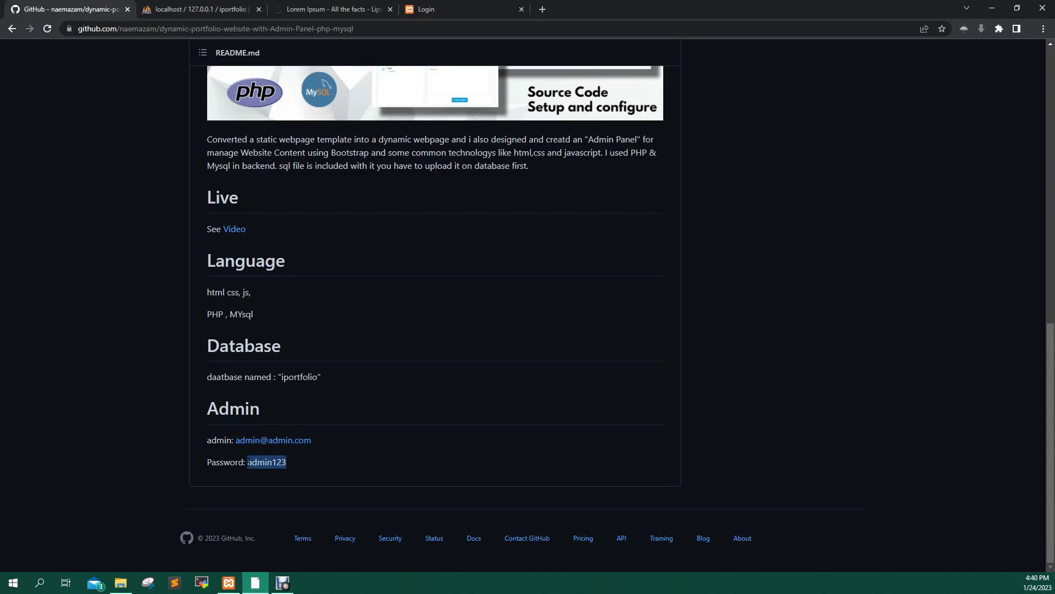
left_click(423, 9)
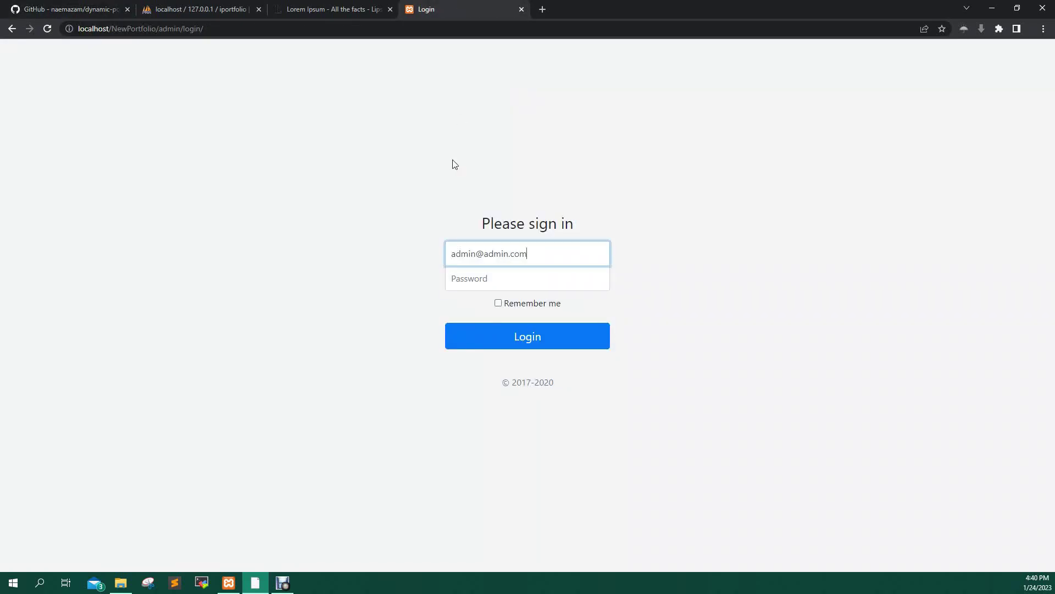
left_click(468, 275)
key("ctrl+v")
left_click(526, 337)
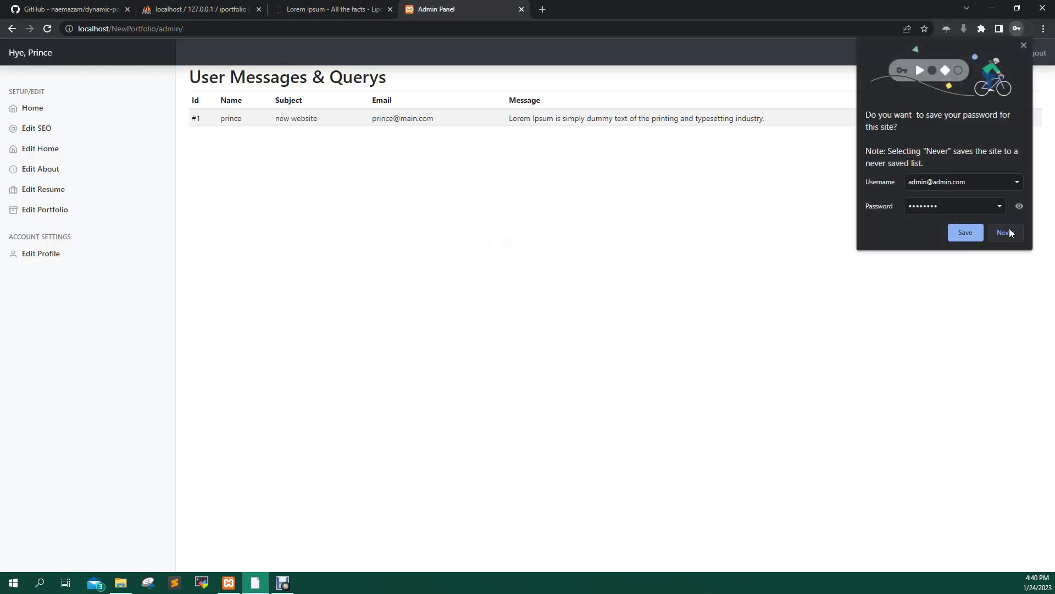
left_click(1009, 232)
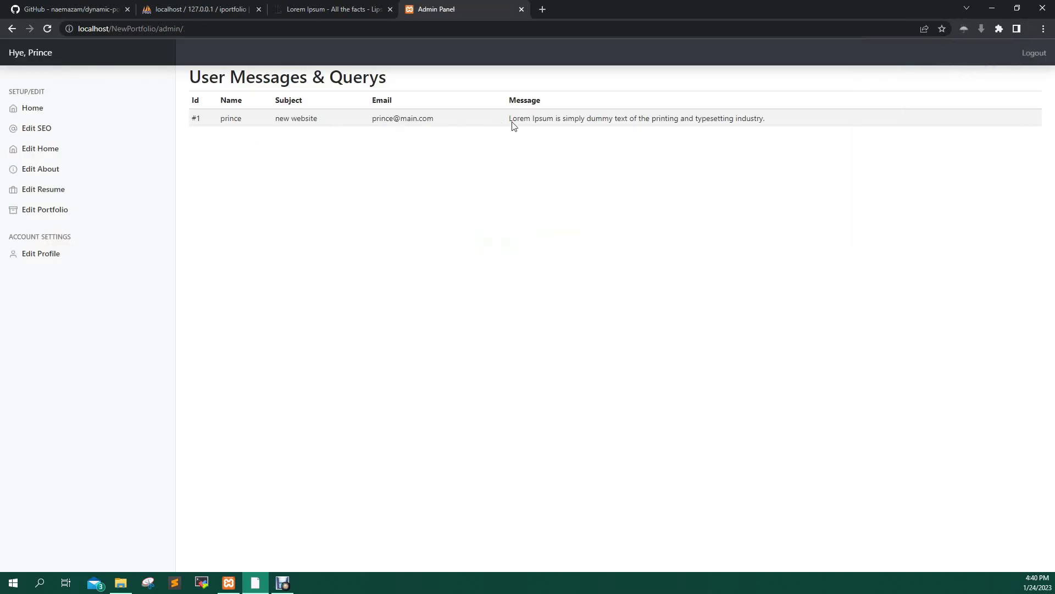
left_click(34, 109)
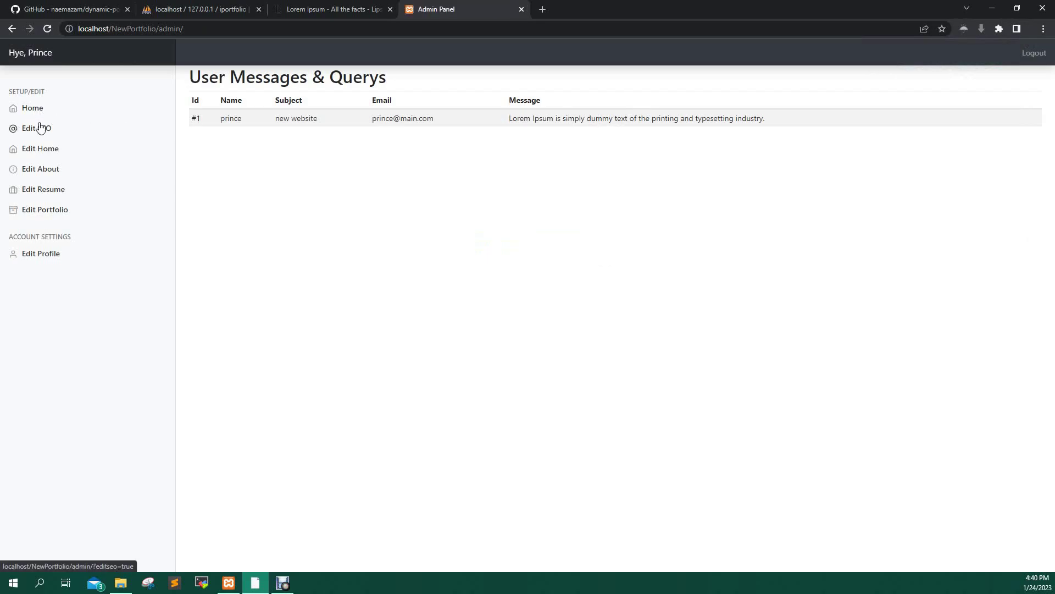
left_click(40, 128)
left_click(41, 150)
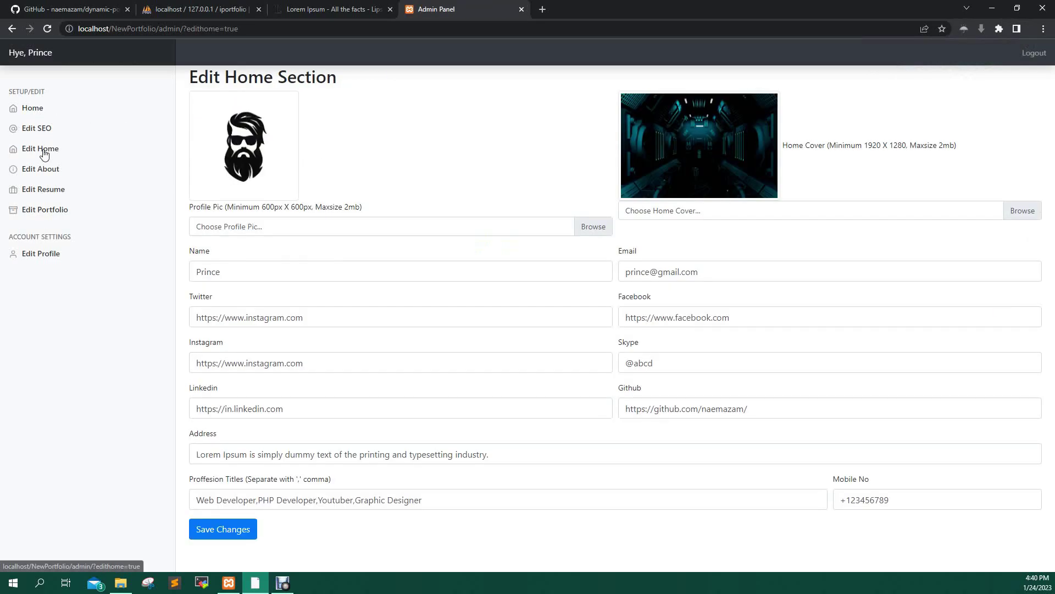
left_click(48, 170)
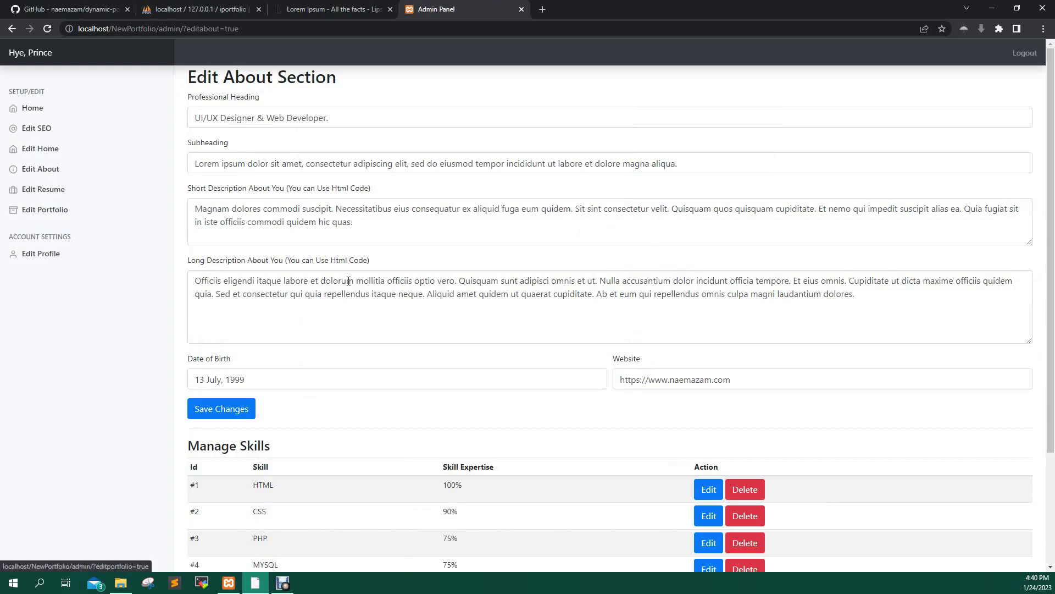
scroll(292, 292, "down", 3)
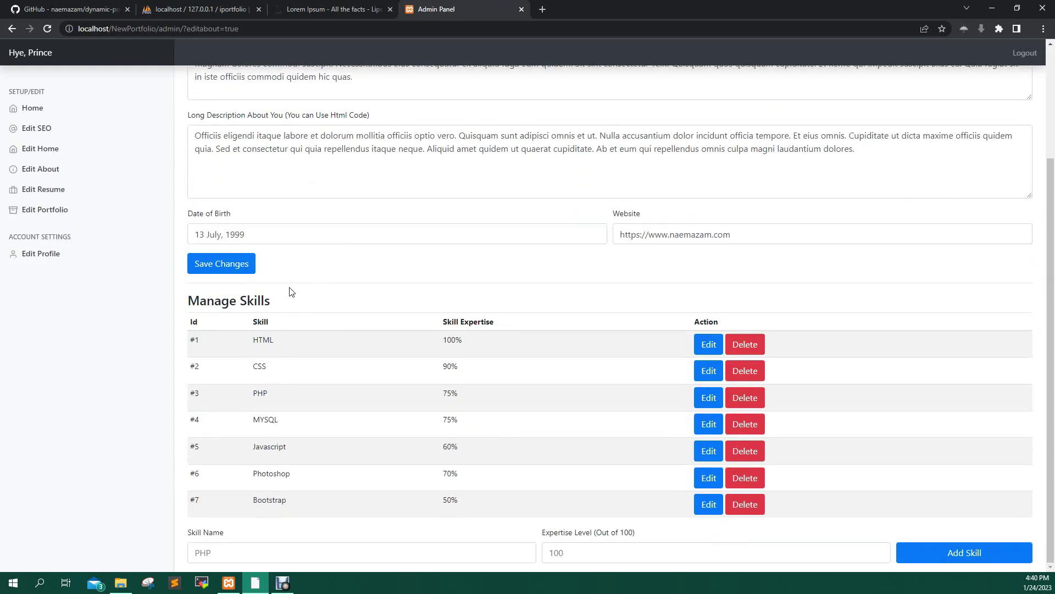
left_click(47, 191)
left_click(55, 211)
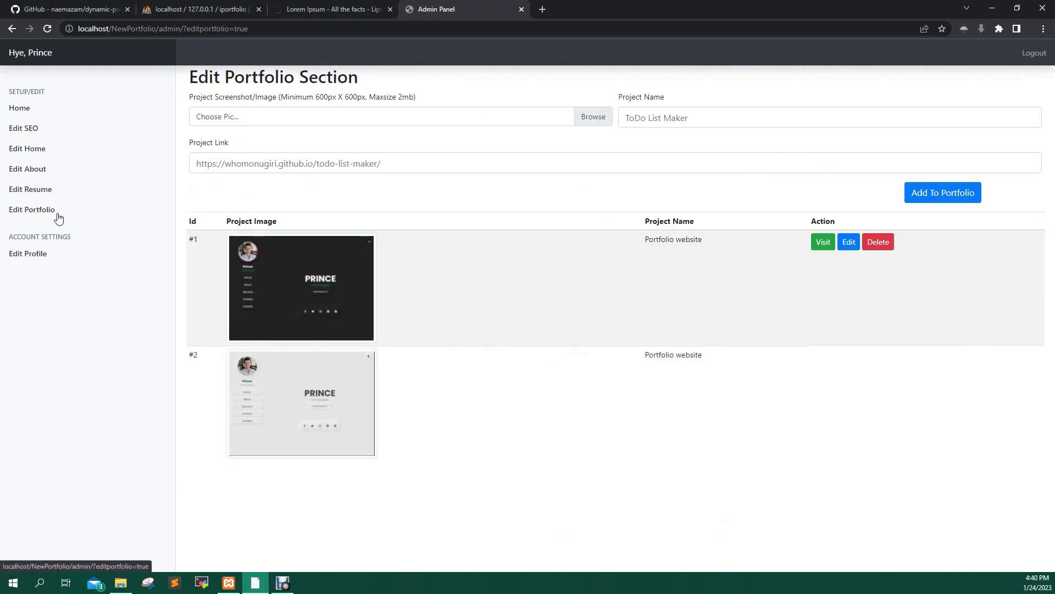
scroll(265, 324, "down", 1)
left_click(60, 253)
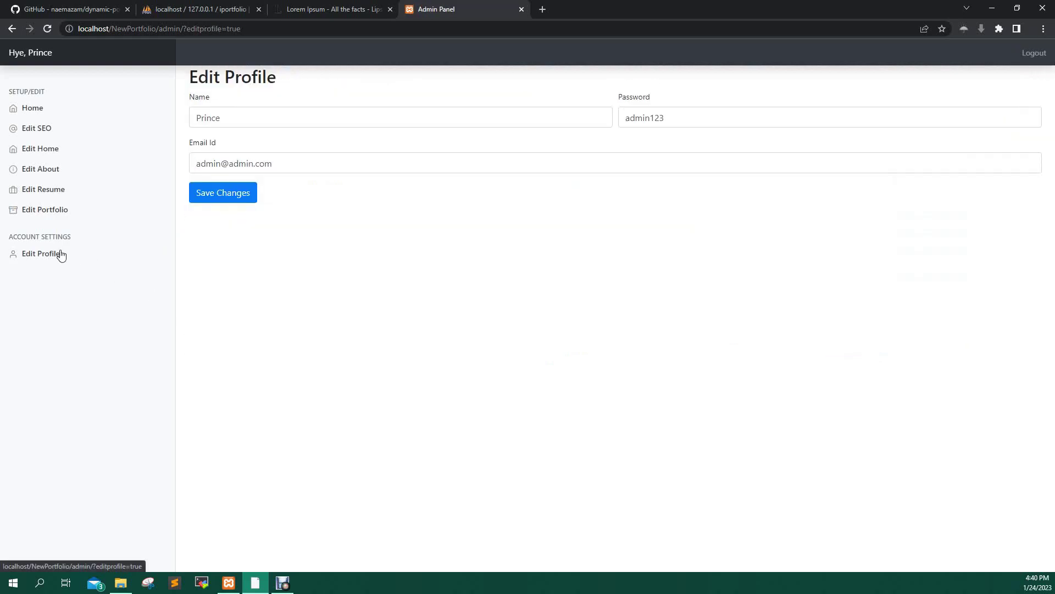
left_click(37, 110)
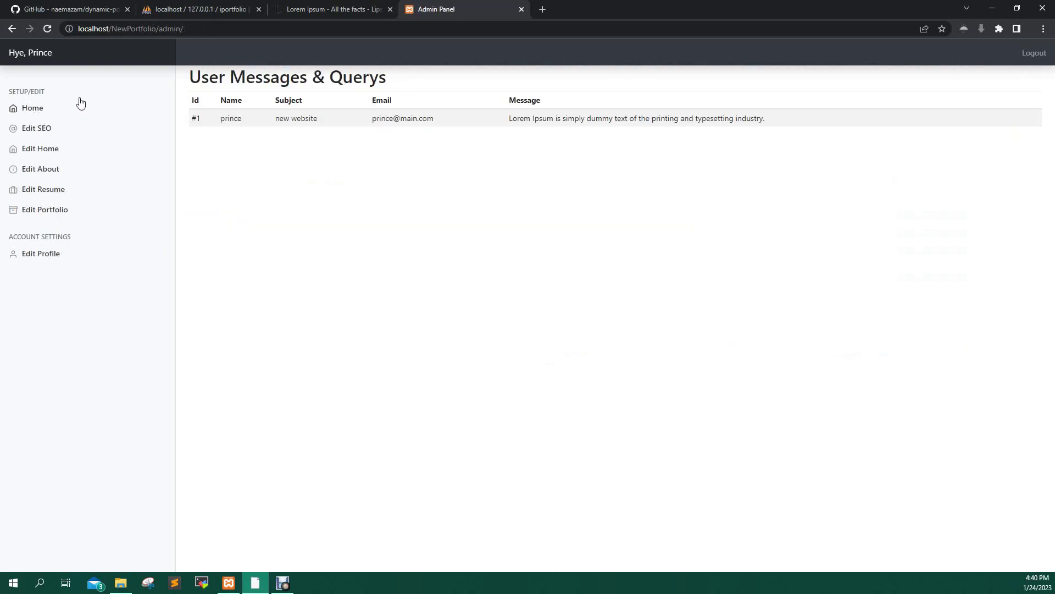